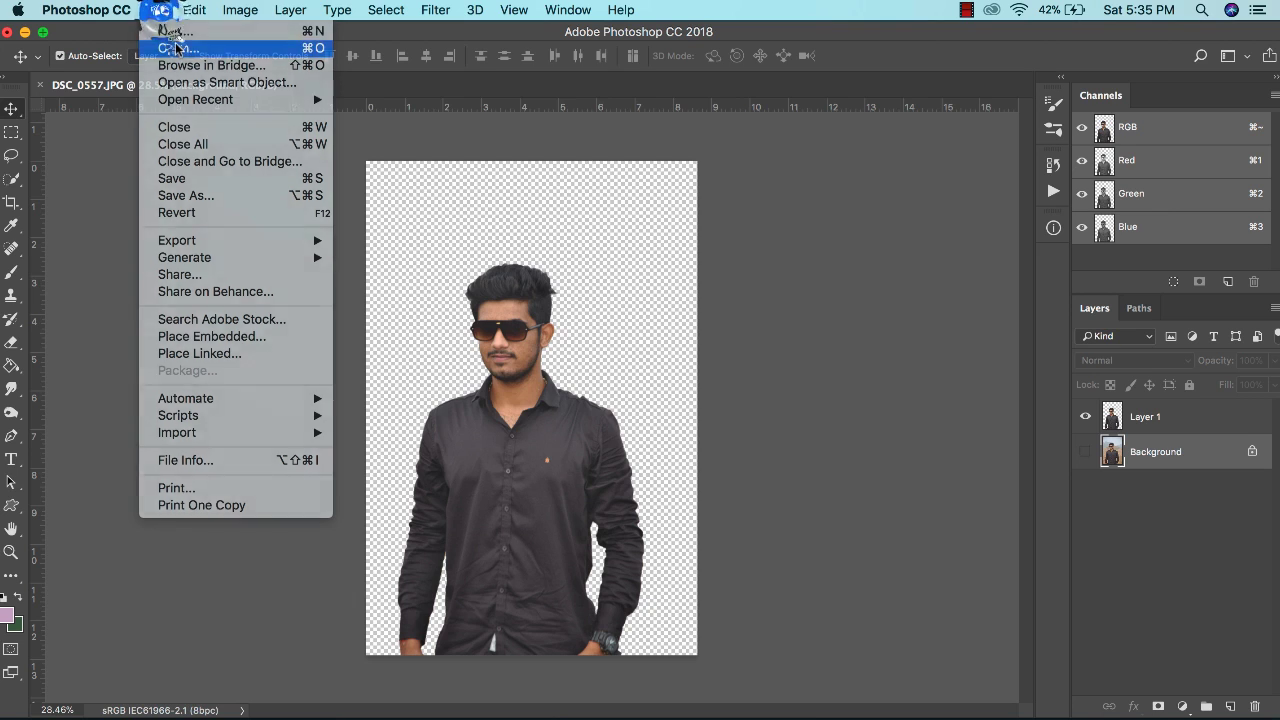
# - Open architectural-design-architecture-black-and-white-981909.jpg from the Desktop folder
pyautogui.click(172, 48)
pyautogui.click(400, 219)
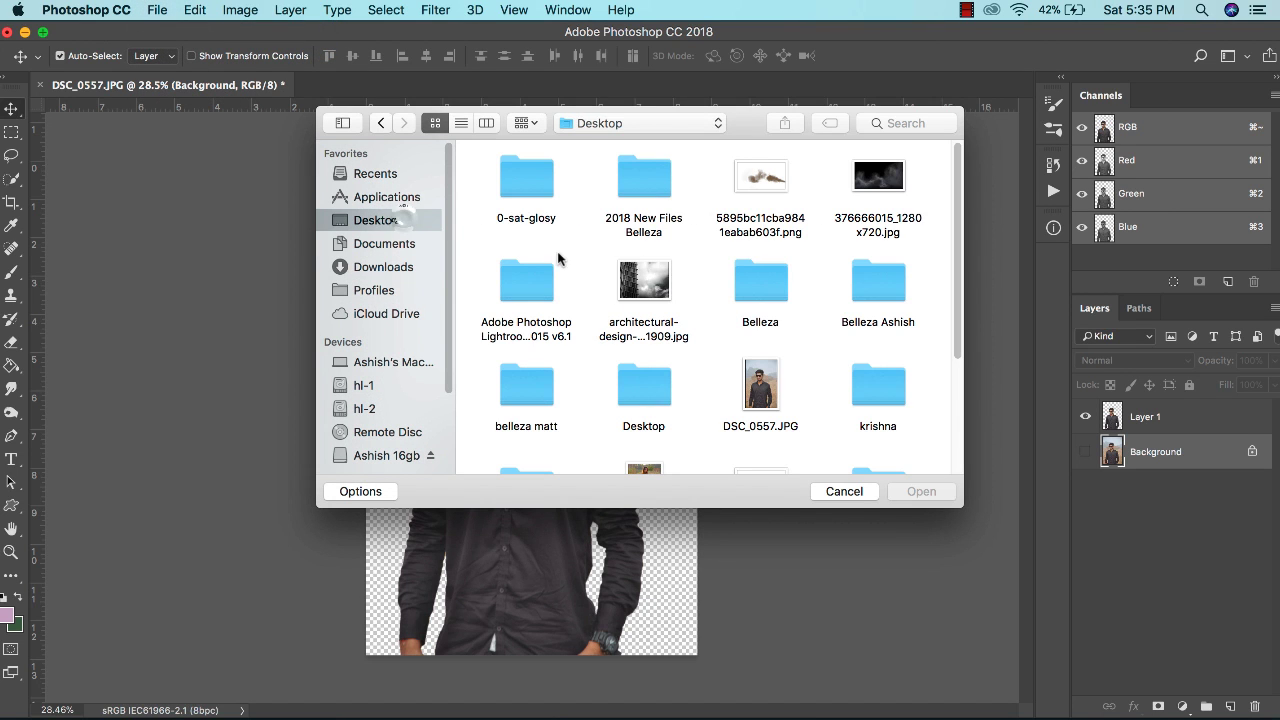
pyautogui.click(645, 282)
pyautogui.doubleClick(652, 278)
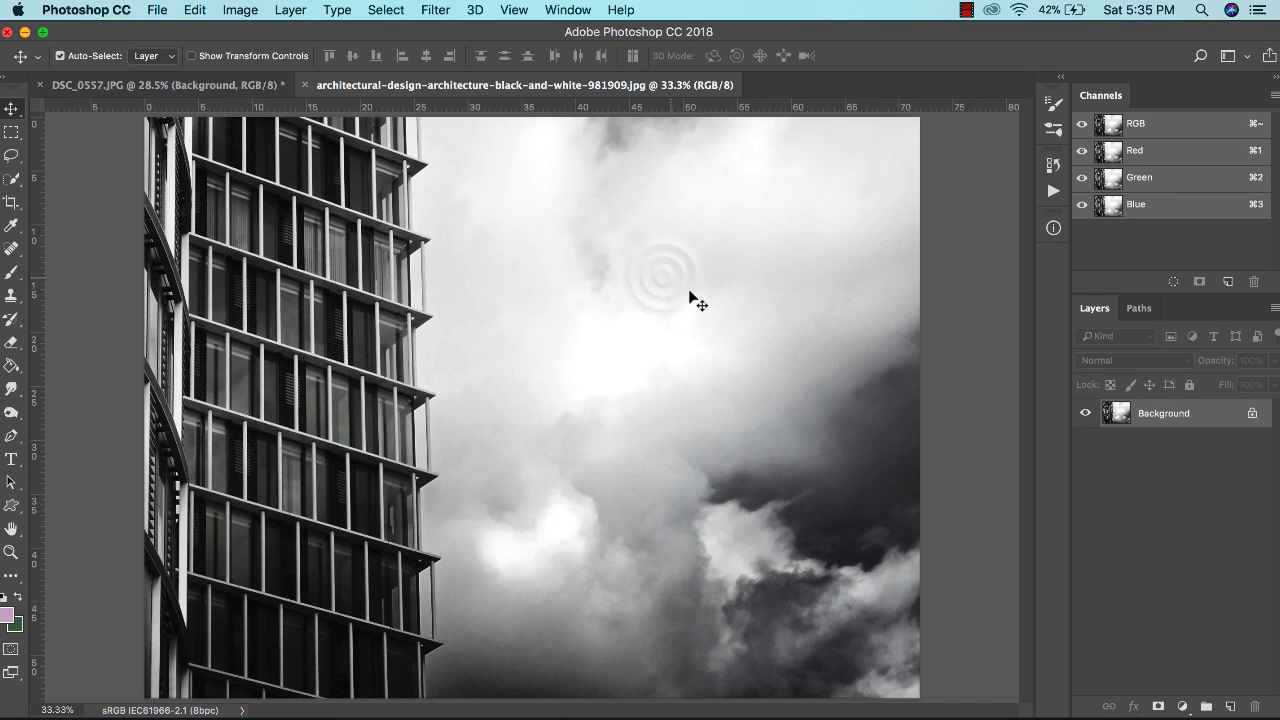
# - Convert the building photo's locked background to Layer 0 and copy it into DSC_0557.JPG behind the man
pyautogui.doubleClick(1137, 416)
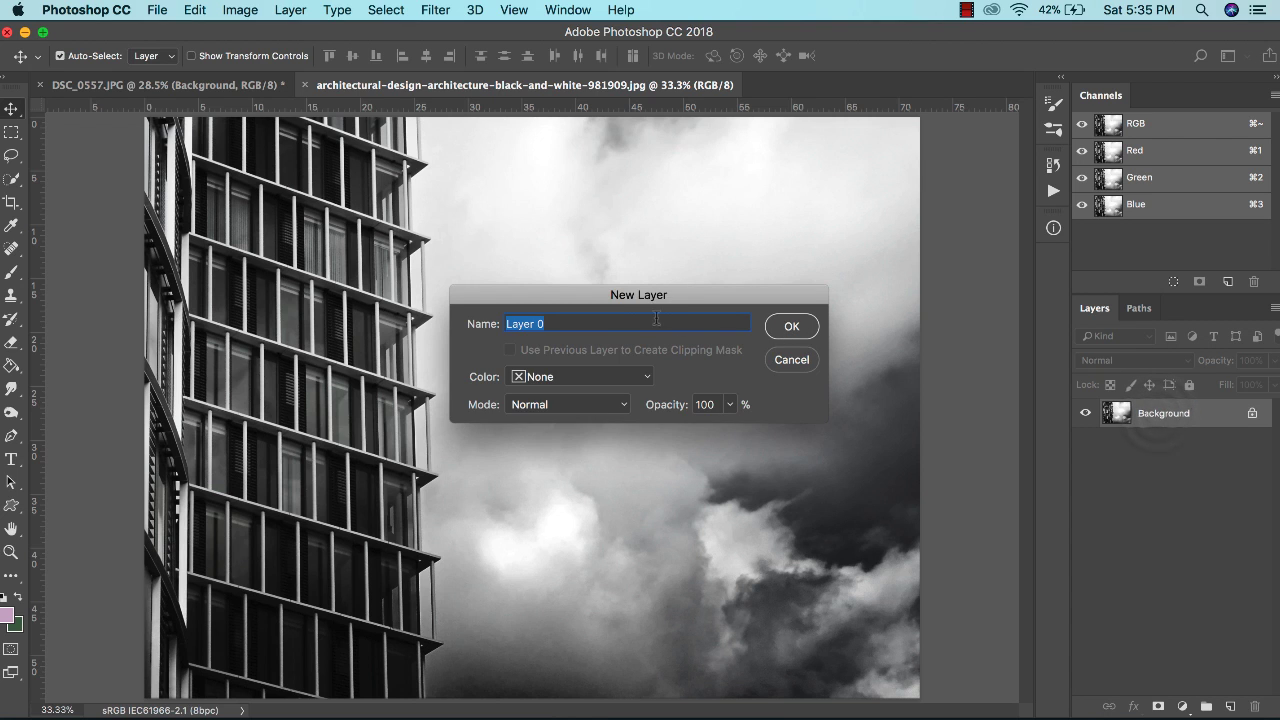
pyautogui.click(782, 328)
pyautogui.moveTo(742, 329); pyautogui.dragTo(481, 214)
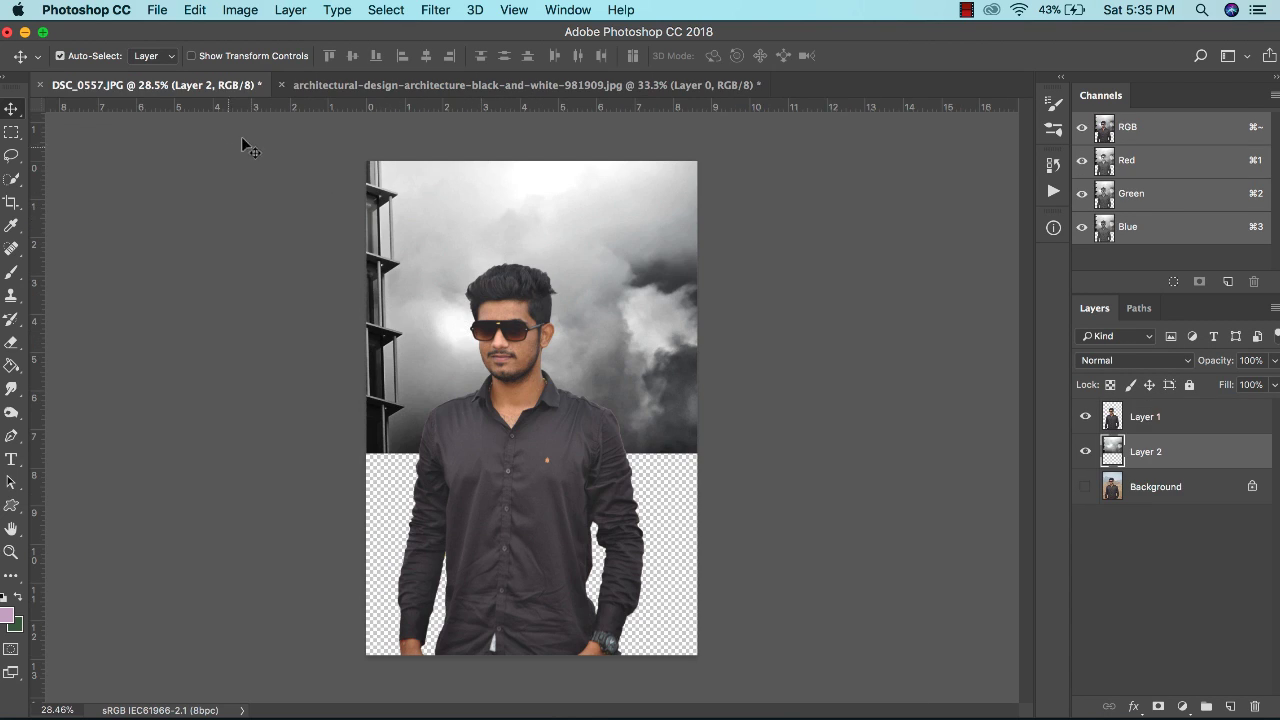
# - Reposition the building backdrop so its cloudy sky fills the whole canvas behind the man
pyautogui.moveTo(437, 199); pyautogui.dragTo(433, 405)
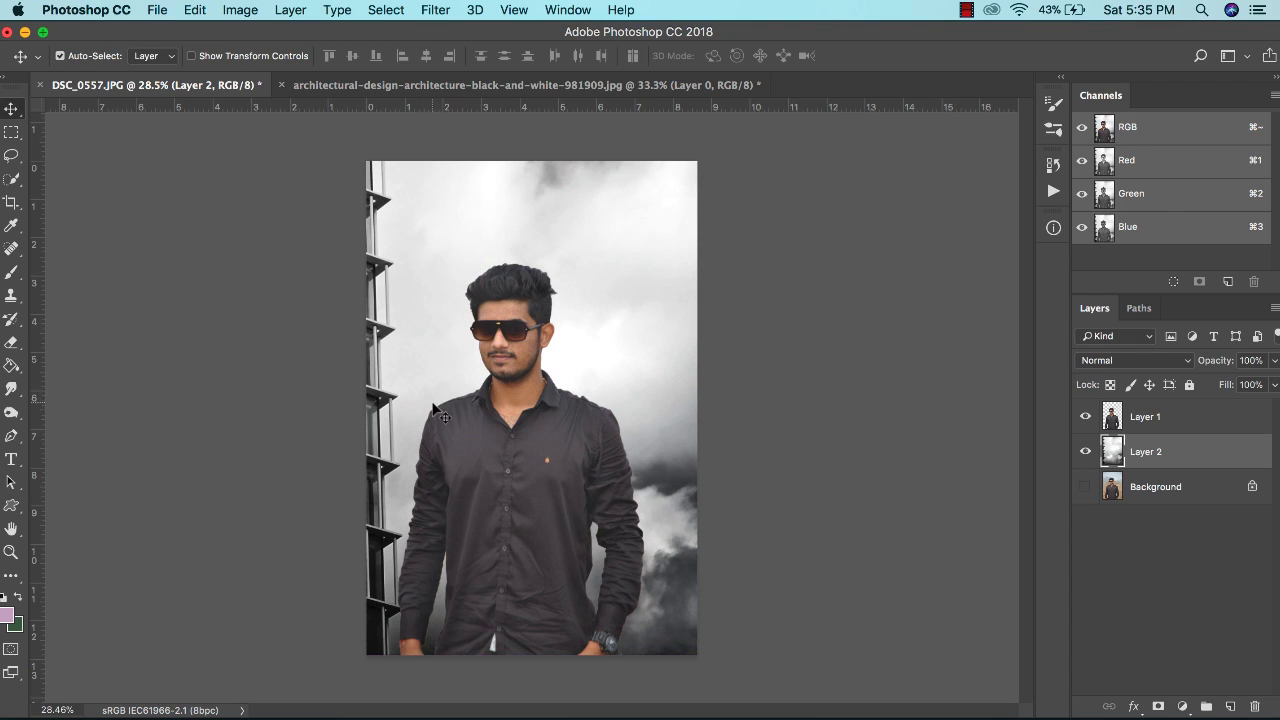
pyautogui.scroll(-2, 568, 315)
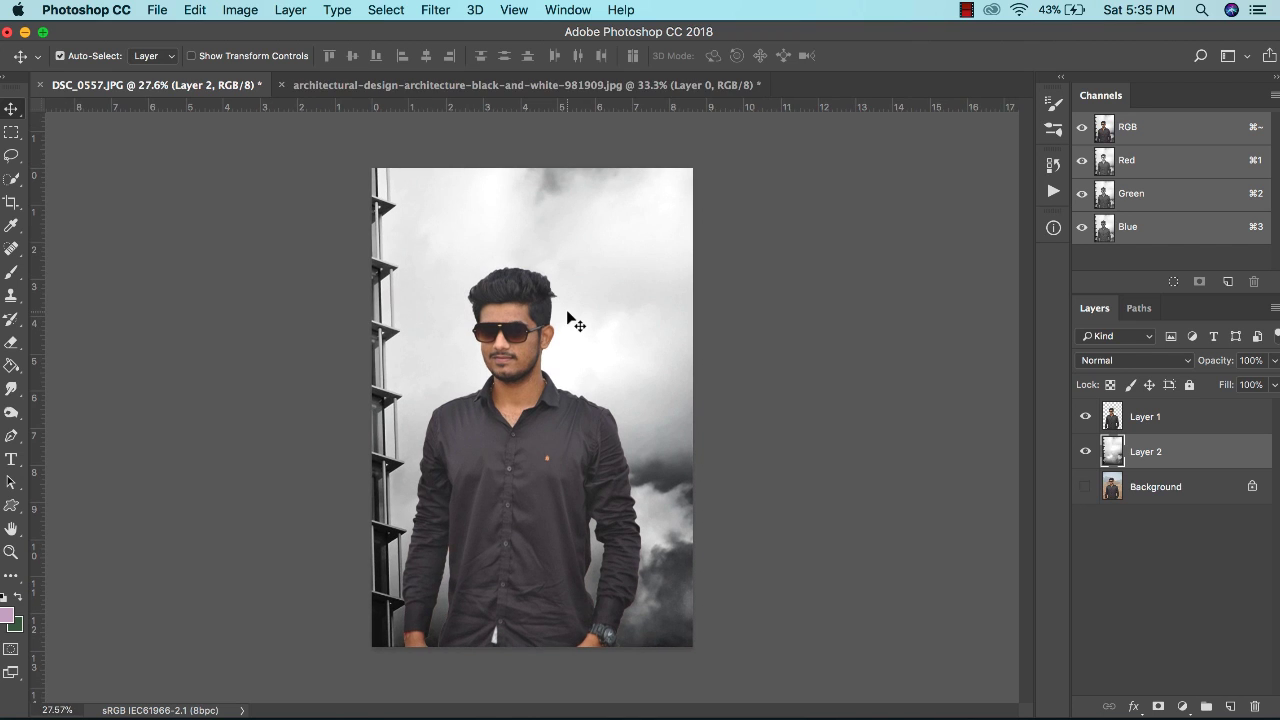
pyautogui.scroll(4, 577, 269)
pyautogui.moveTo(585, 261); pyautogui.dragTo(535, 270)
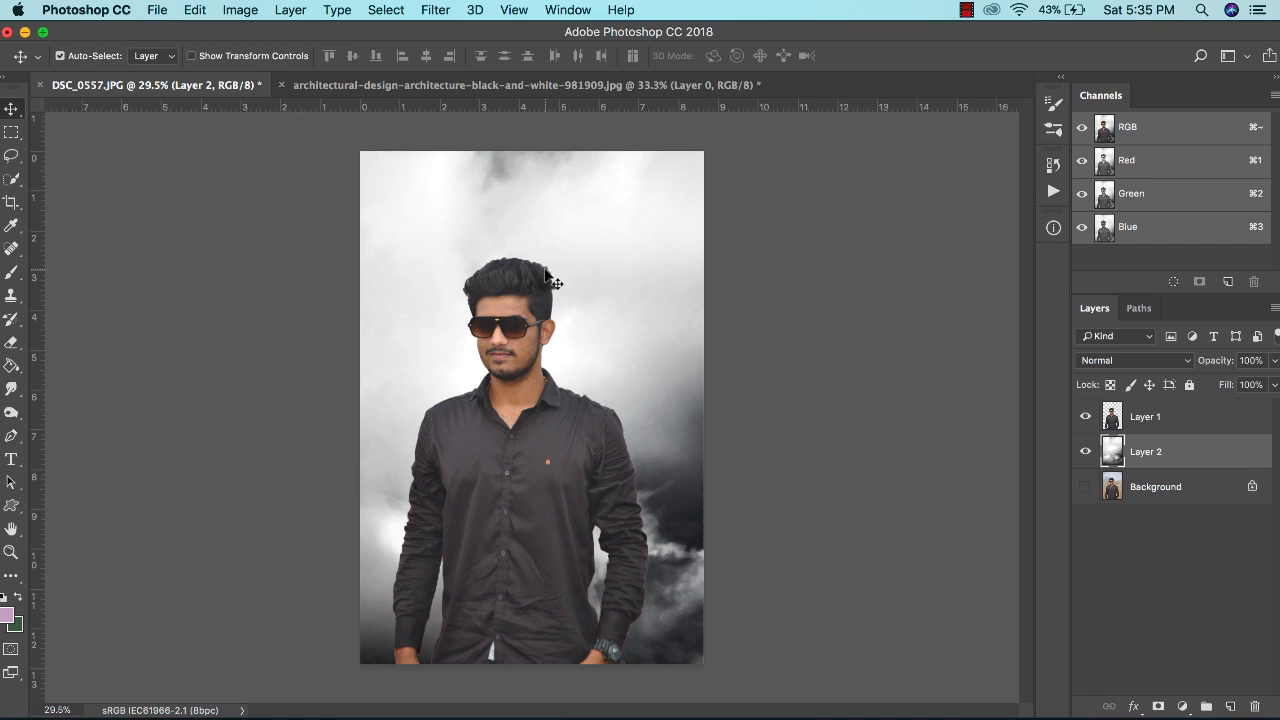
# - Try widening the canvas to the full backdrop with the Crop tool, and undo the crop
pyautogui.scroll(-1, 548, 277)
pyautogui.click(11, 202)
pyautogui.click(430, 269)
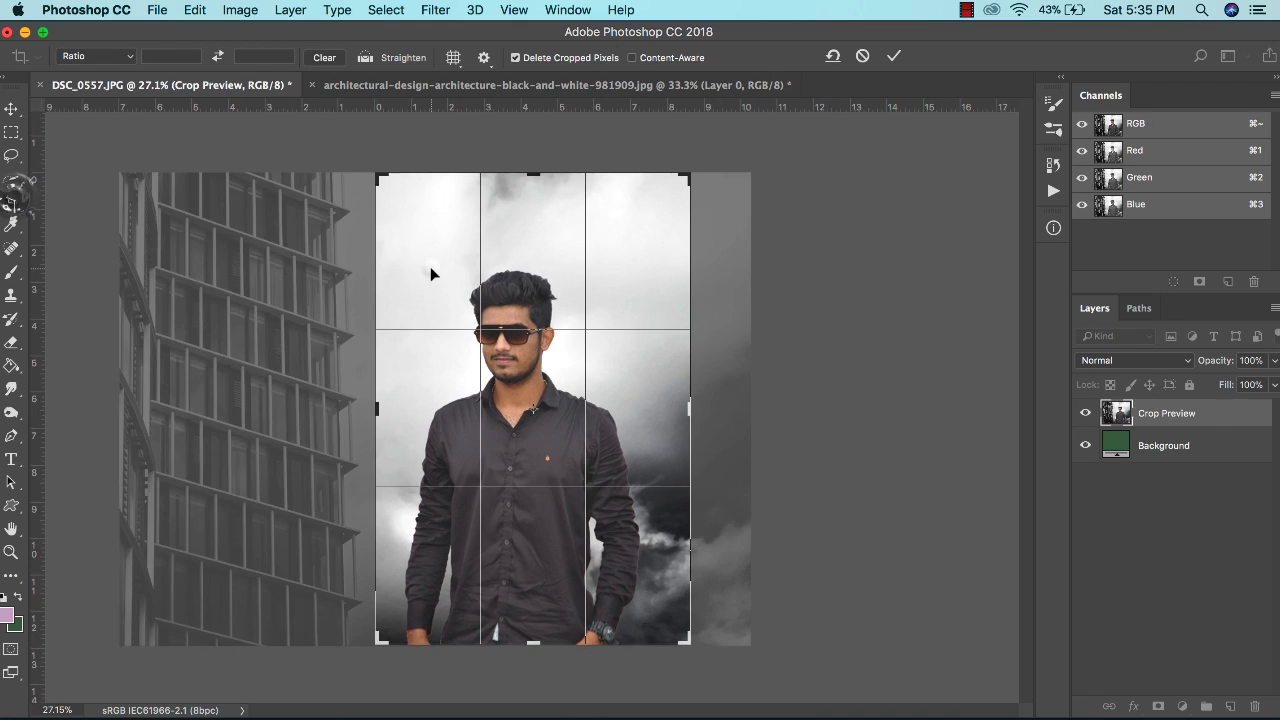
pyautogui.scroll(-3, 431, 270)
pyautogui.scroll(1, 422, 401)
pyautogui.moveTo(428, 402); pyautogui.dragTo(481, 479)
pyautogui.moveTo(420, 412); pyautogui.dragTo(312, 400)
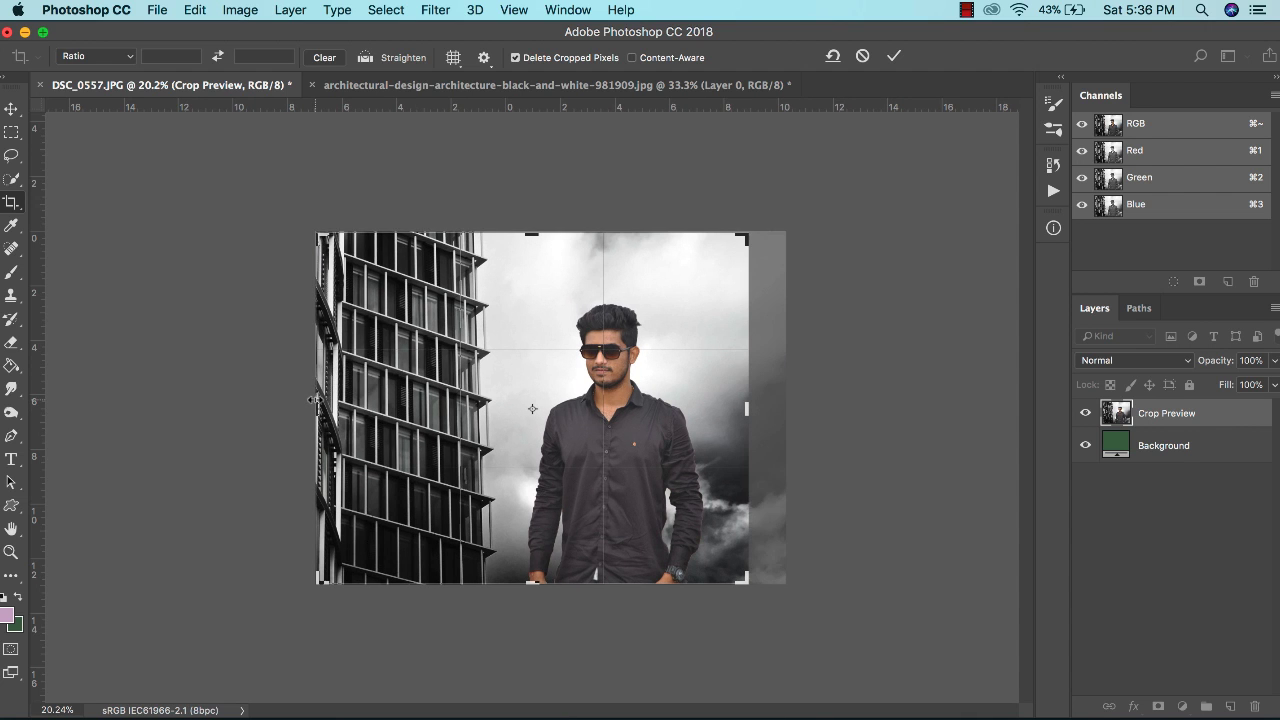
pyautogui.moveTo(849, 411); pyautogui.dragTo(883, 410)
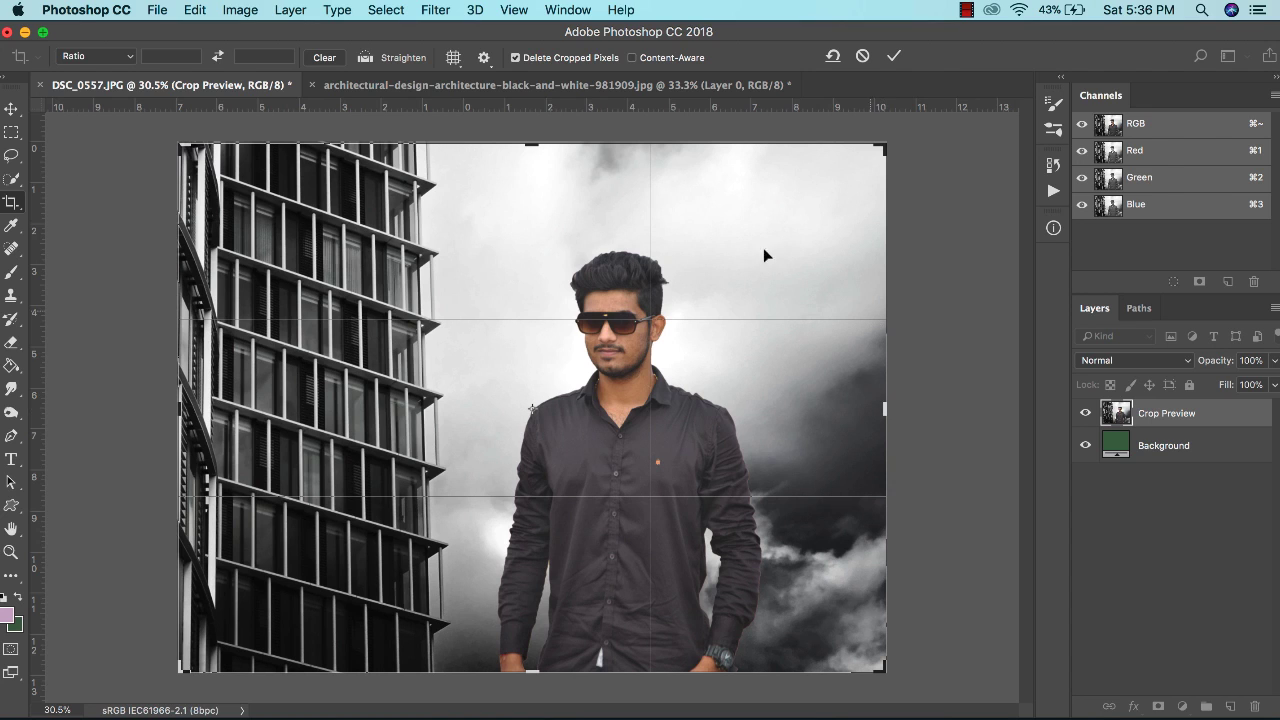
pyautogui.click(893, 57)
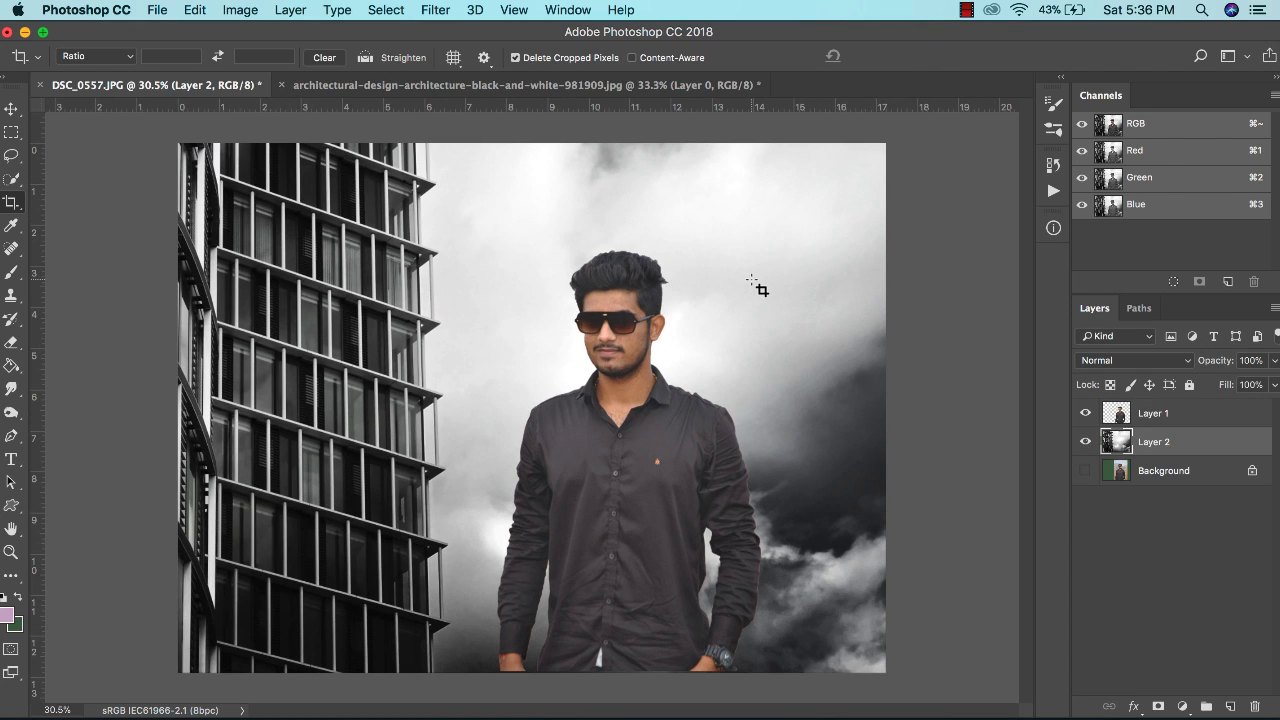
pyautogui.press('v')
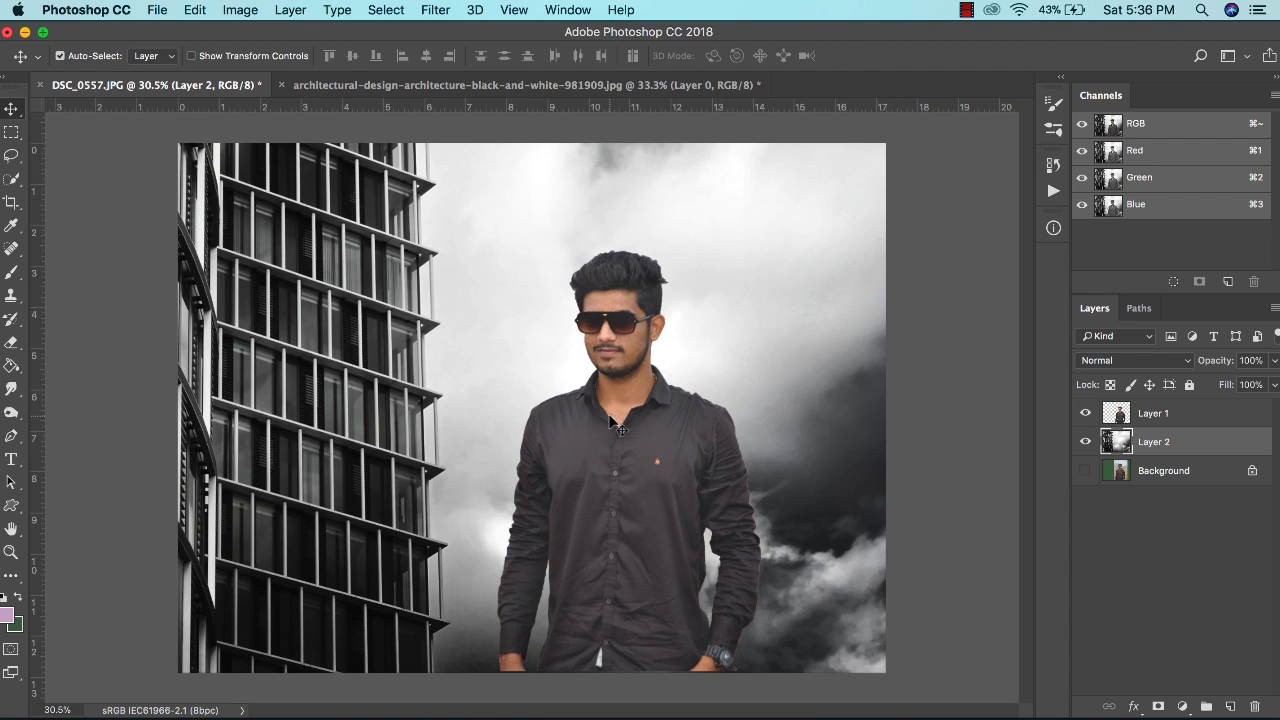
pyautogui.press('super+z')
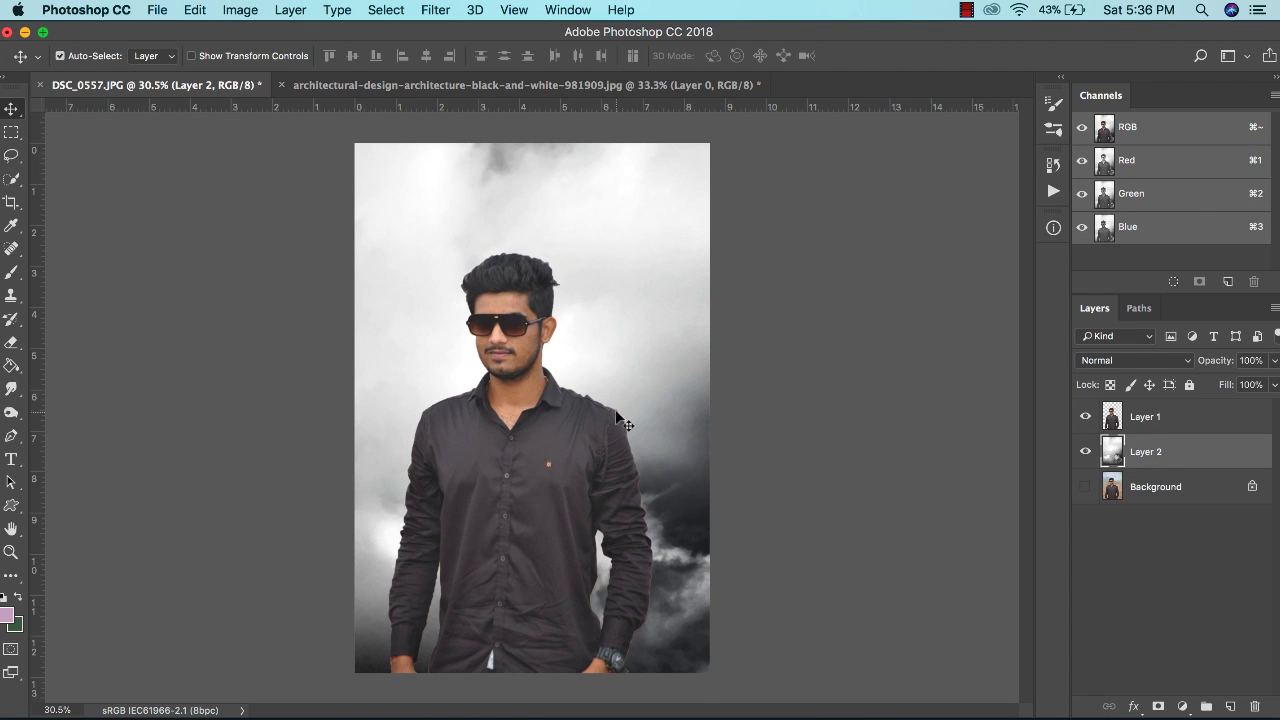
# - Extend the crop area on both sides to the backdrop's full width and apply it
pyautogui.press('c')
pyautogui.moveTo(357, 408); pyautogui.dragTo(212, 380)
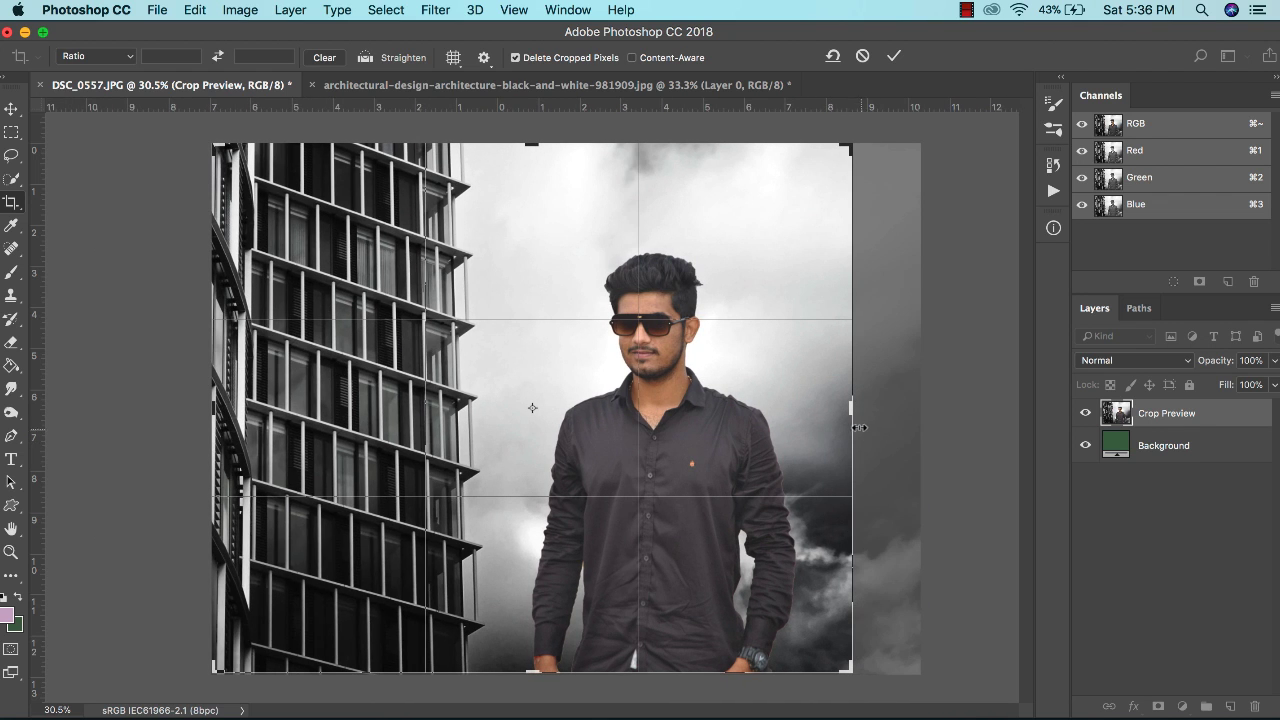
pyautogui.moveTo(858, 427); pyautogui.dragTo(886, 408)
pyautogui.press('Escape')
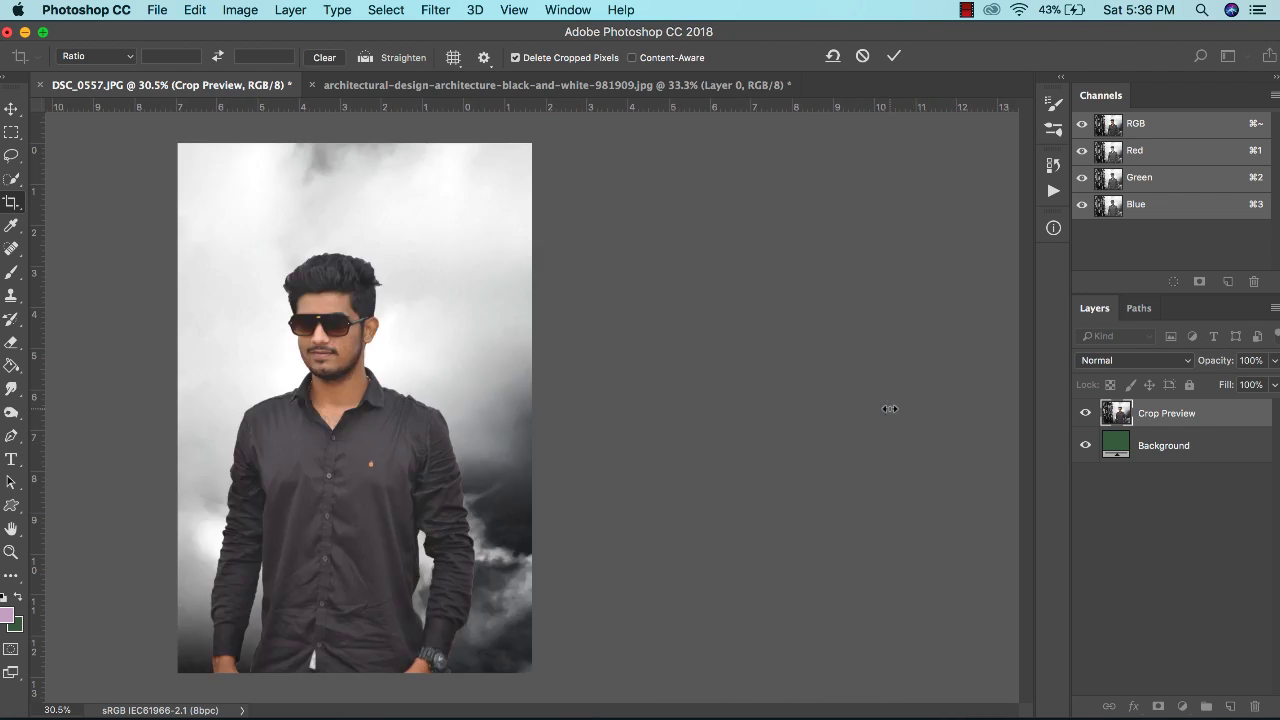
pyautogui.press('Return')
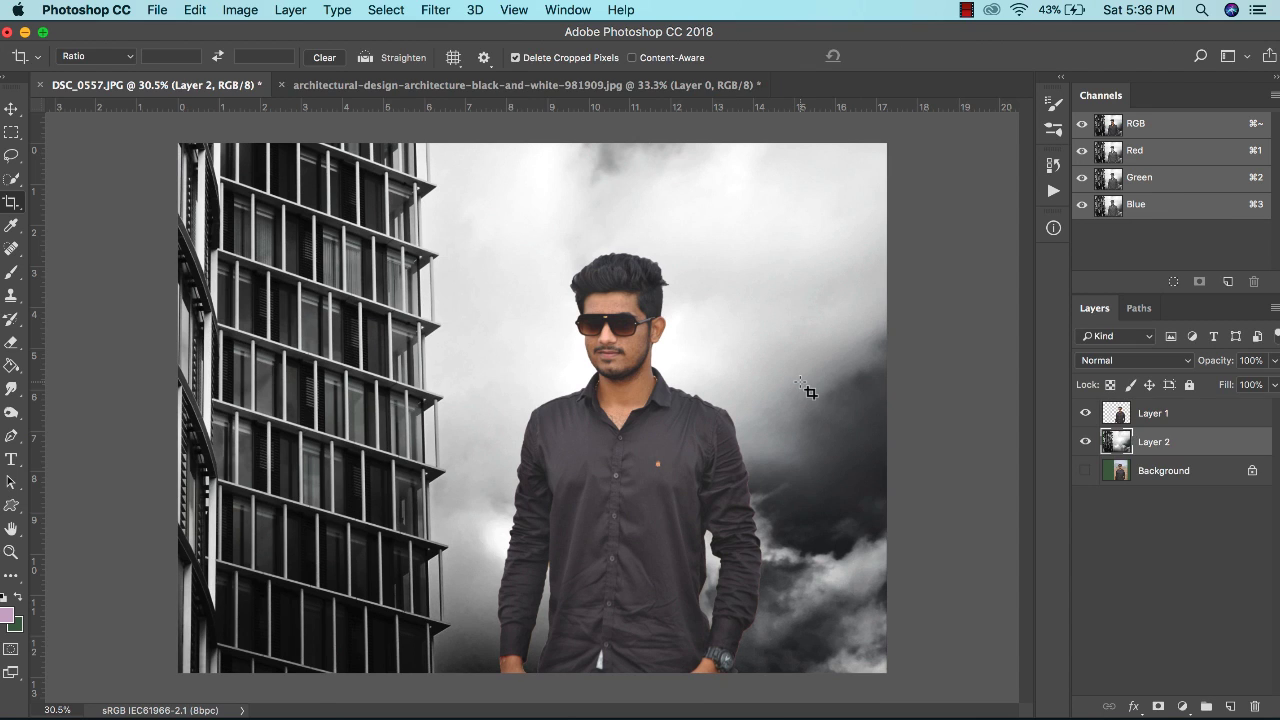
pyautogui.press('v')
pyautogui.press('super+plus')
pyautogui.press('super+0')
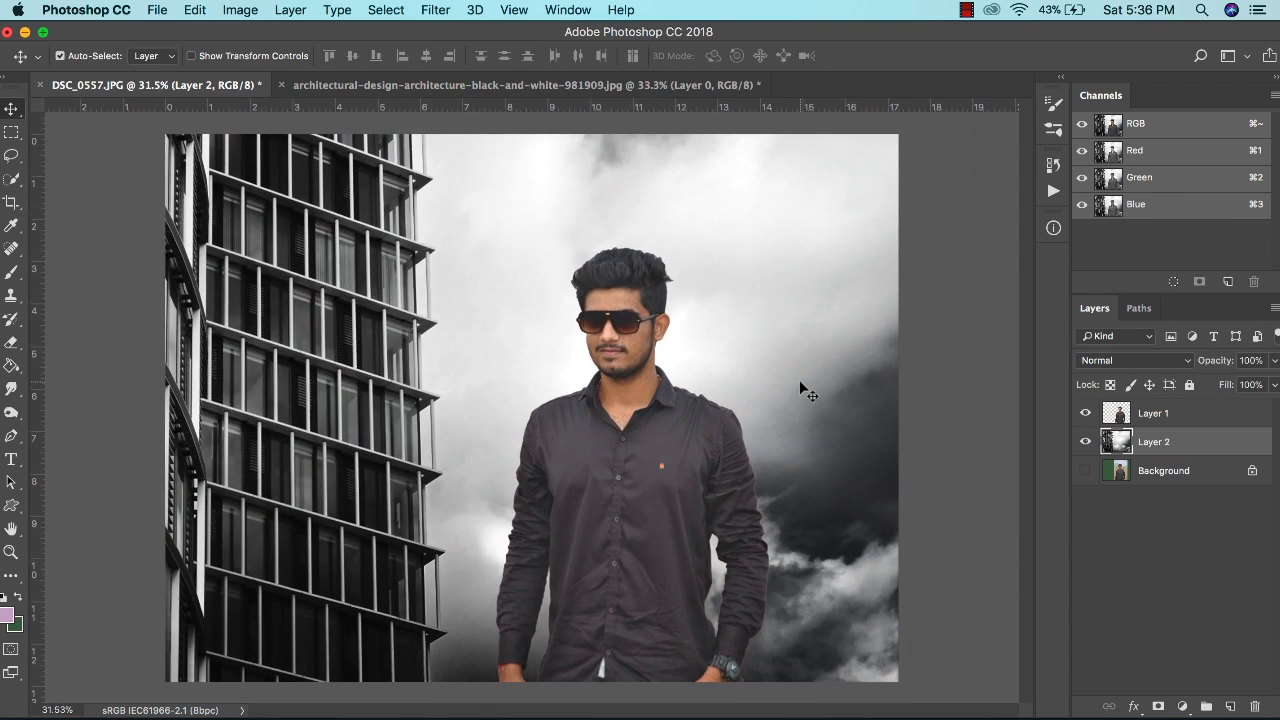
pyautogui.scroll(-3, 760, 350)
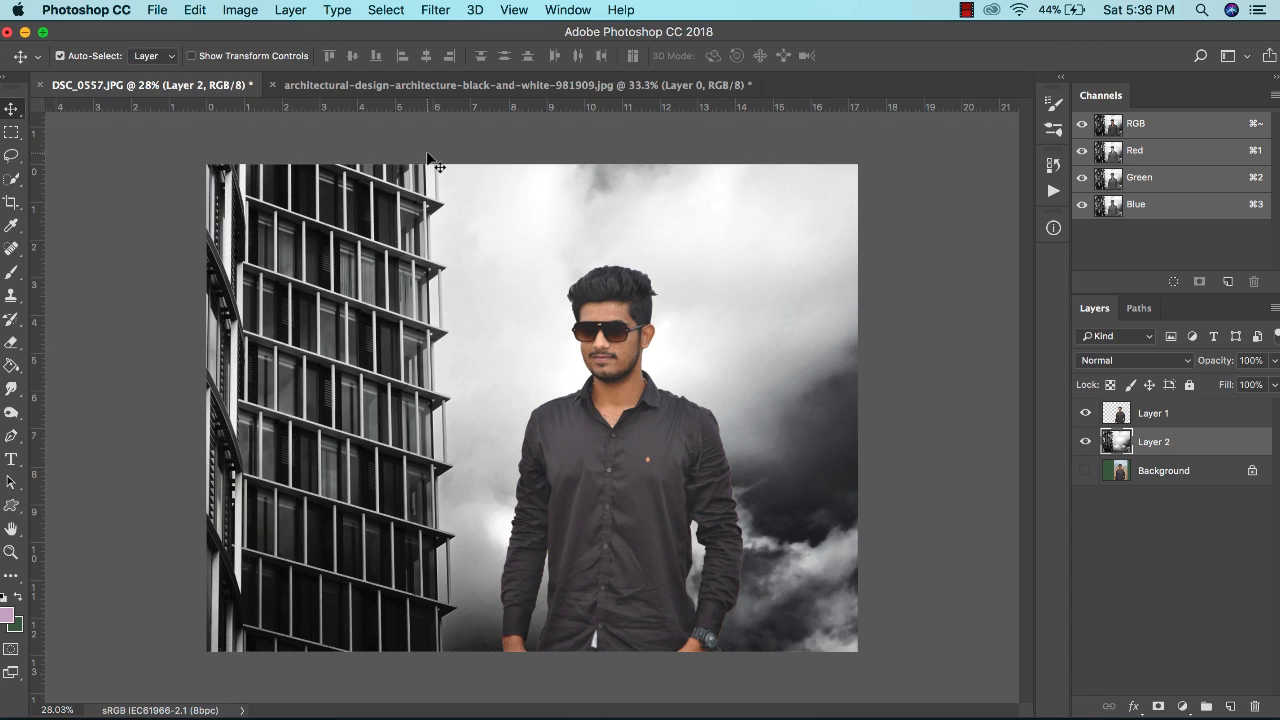
# - Smooth the skin of the man's cheek nearest the visible ear on Layer 1 with the Mixer Brush
pyautogui.scroll(4, 590, 293)
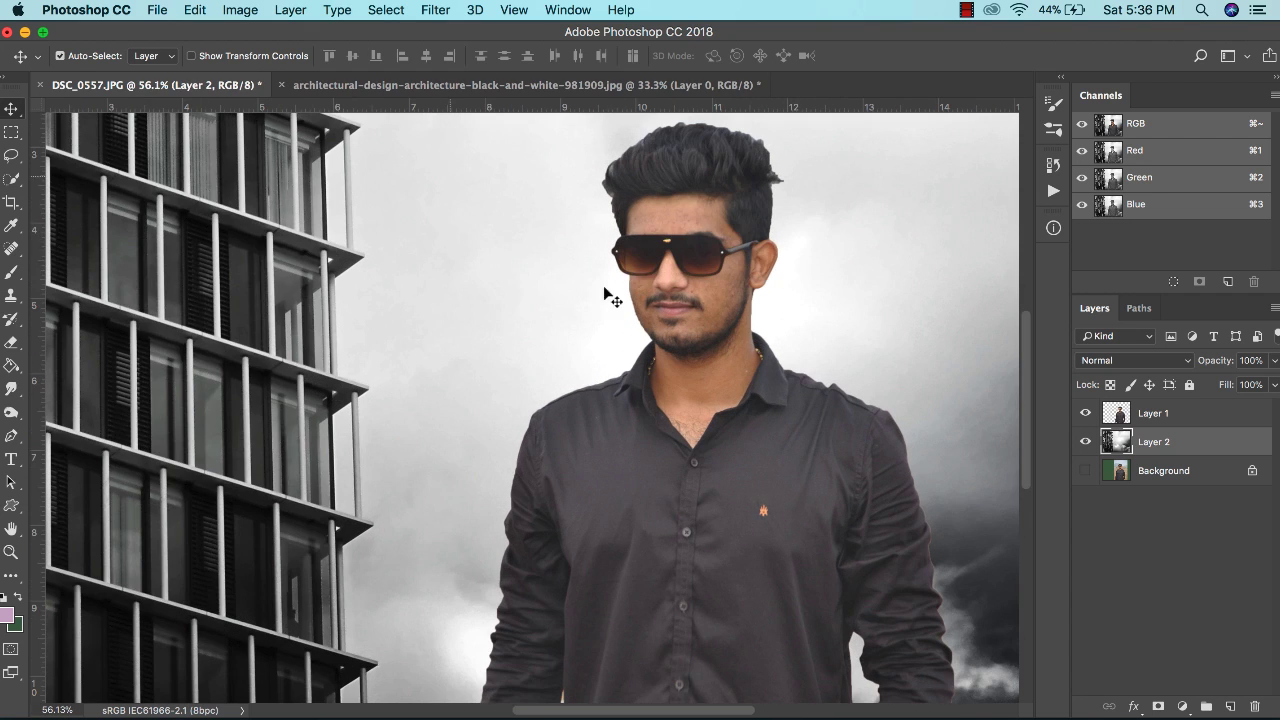
pyautogui.rightClick(700, 203)
pyautogui.click(725, 205)
pyautogui.scroll(5, 705, 206)
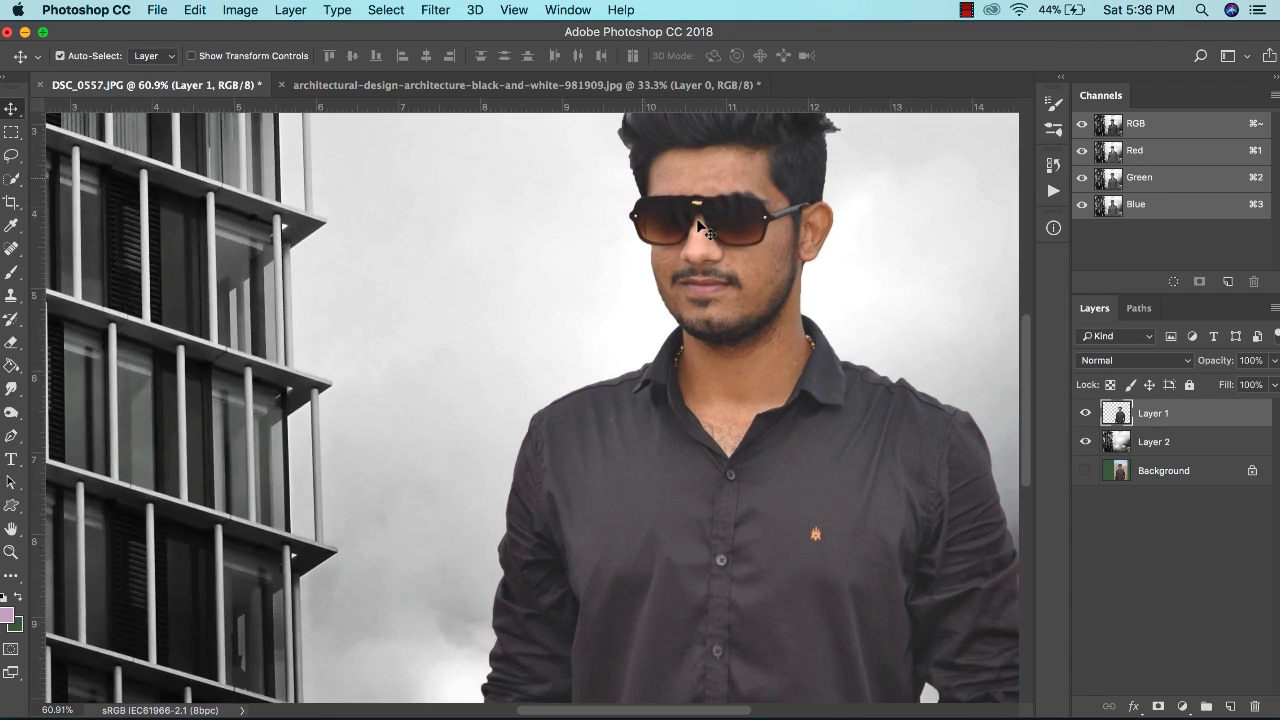
pyautogui.moveTo(705, 206); pyautogui.dragTo(417, 463)
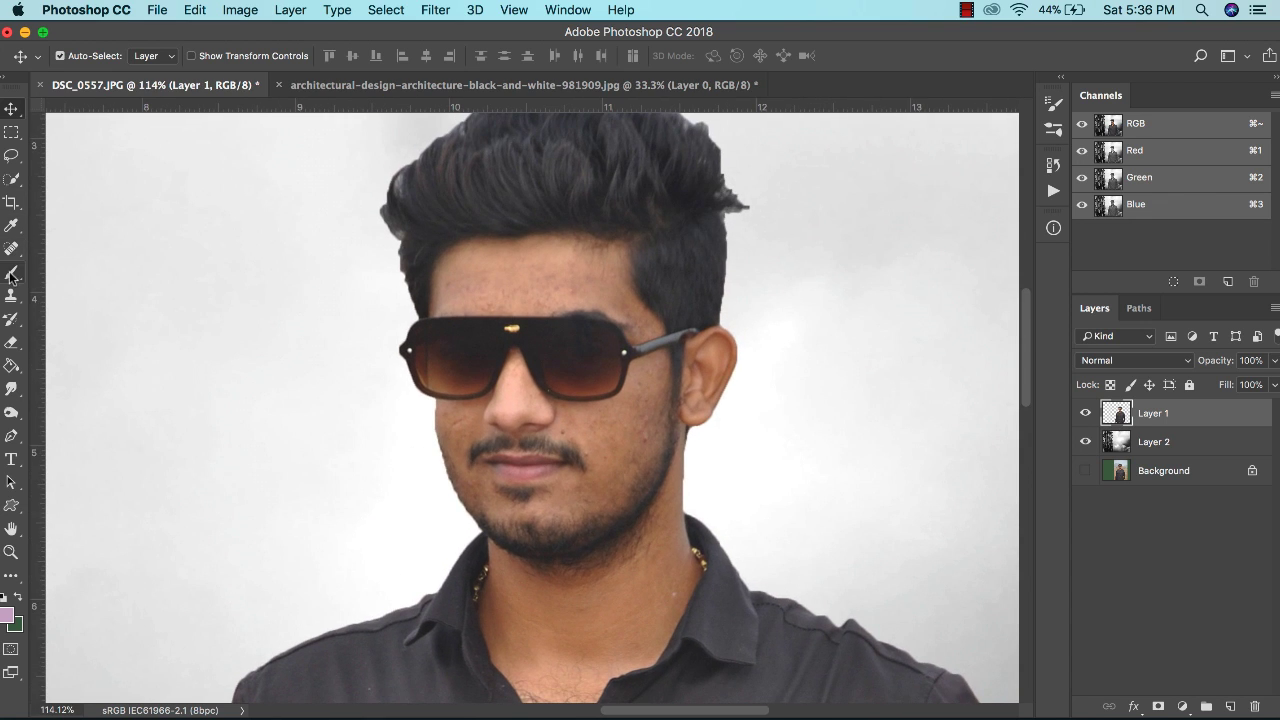
pyautogui.click(11, 271)
pyautogui.click(77, 321)
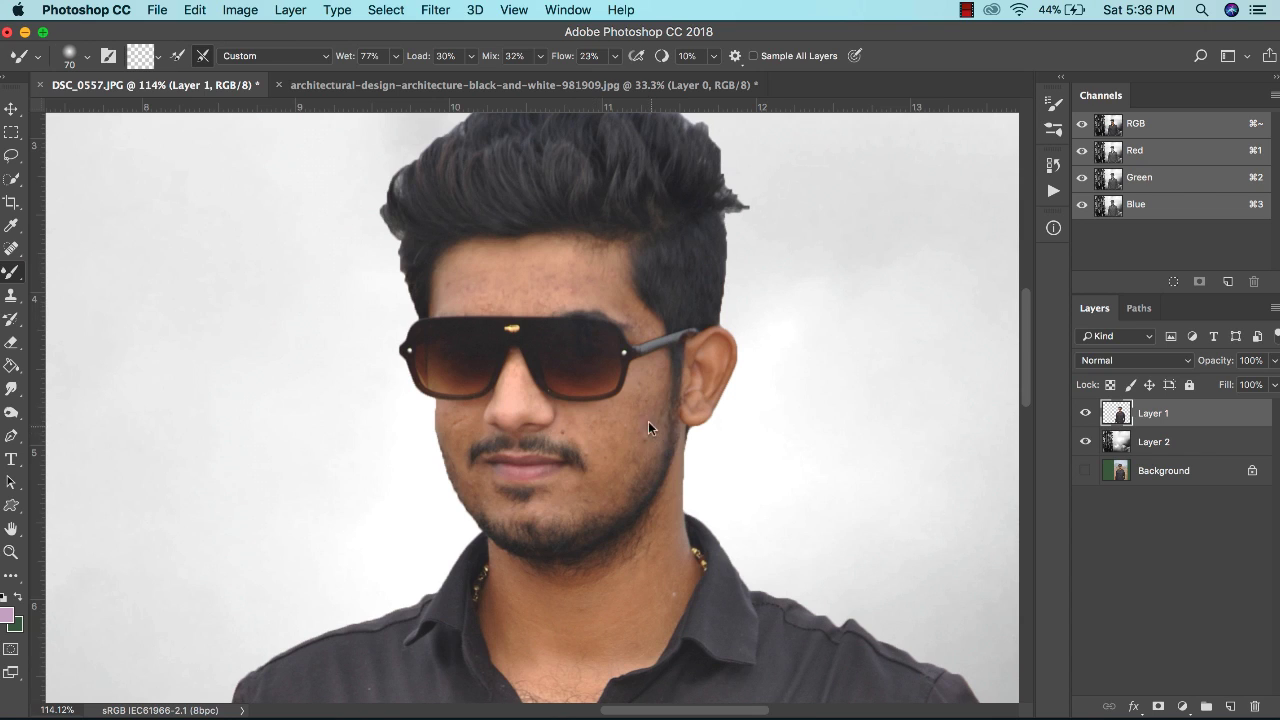
pyautogui.moveTo(652, 388); pyautogui.dragTo(623, 420)
pyautogui.moveTo(647, 384)
pyautogui.mouseDown()
pyautogui.moveTo(639, 441)
pyautogui.moveTo(571, 505)
pyautogui.moveTo(601, 465)
pyautogui.moveTo(560, 495)
pyautogui.moveTo(594, 485)
pyautogui.mouseUp()
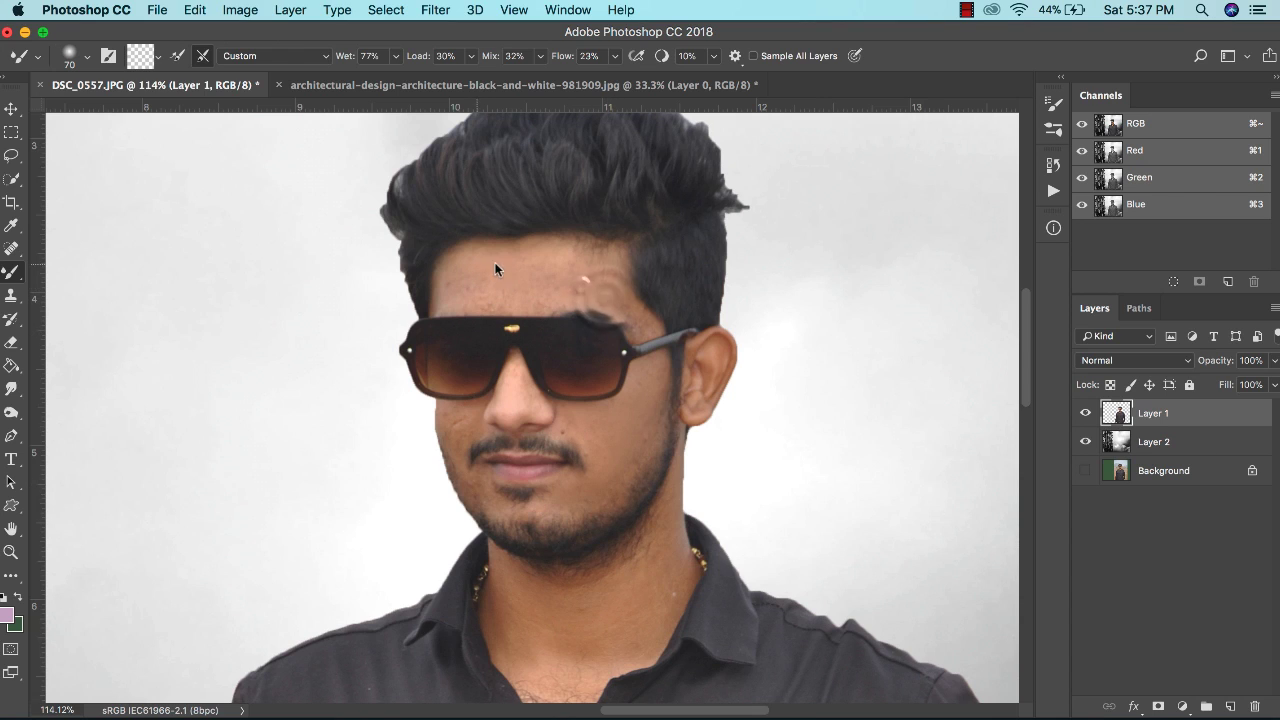
# - Smooth the skin on the man's forehead, far cheek and nose with the Mixer Brush
pyautogui.moveTo(583, 284)
pyautogui.mouseDown()
pyautogui.moveTo(460, 277)
pyautogui.moveTo(483, 261)
pyautogui.moveTo(442, 299)
pyautogui.moveTo(452, 267)
pyautogui.moveTo(479, 299)
pyautogui.moveTo(499, 280)
pyautogui.moveTo(455, 273)
pyautogui.moveTo(532, 302)
pyautogui.moveTo(478, 268)
pyautogui.moveTo(560, 296)
pyautogui.moveTo(499, 263)
pyautogui.moveTo(573, 289)
pyautogui.moveTo(522, 255)
pyautogui.moveTo(592, 292)
pyautogui.moveTo(531, 256)
pyautogui.moveTo(552, 283)
pyautogui.moveTo(564, 268)
pyautogui.moveTo(592, 285)
pyautogui.moveTo(585, 266)
pyautogui.moveTo(636, 323)
pyautogui.mouseUp()
pyautogui.moveTo(565, 293)
pyautogui.mouseDown()
pyautogui.moveTo(477, 295)
pyautogui.moveTo(569, 285)
pyautogui.moveTo(477, 291)
pyautogui.moveTo(509, 271)
pyautogui.moveTo(458, 285)
pyautogui.moveTo(493, 256)
pyautogui.moveTo(445, 283)
pyautogui.moveTo(515, 286)
pyautogui.moveTo(469, 296)
pyautogui.moveTo(511, 301)
pyautogui.moveTo(447, 306)
pyautogui.moveTo(531, 296)
pyautogui.moveTo(443, 305)
pyautogui.mouseUp()
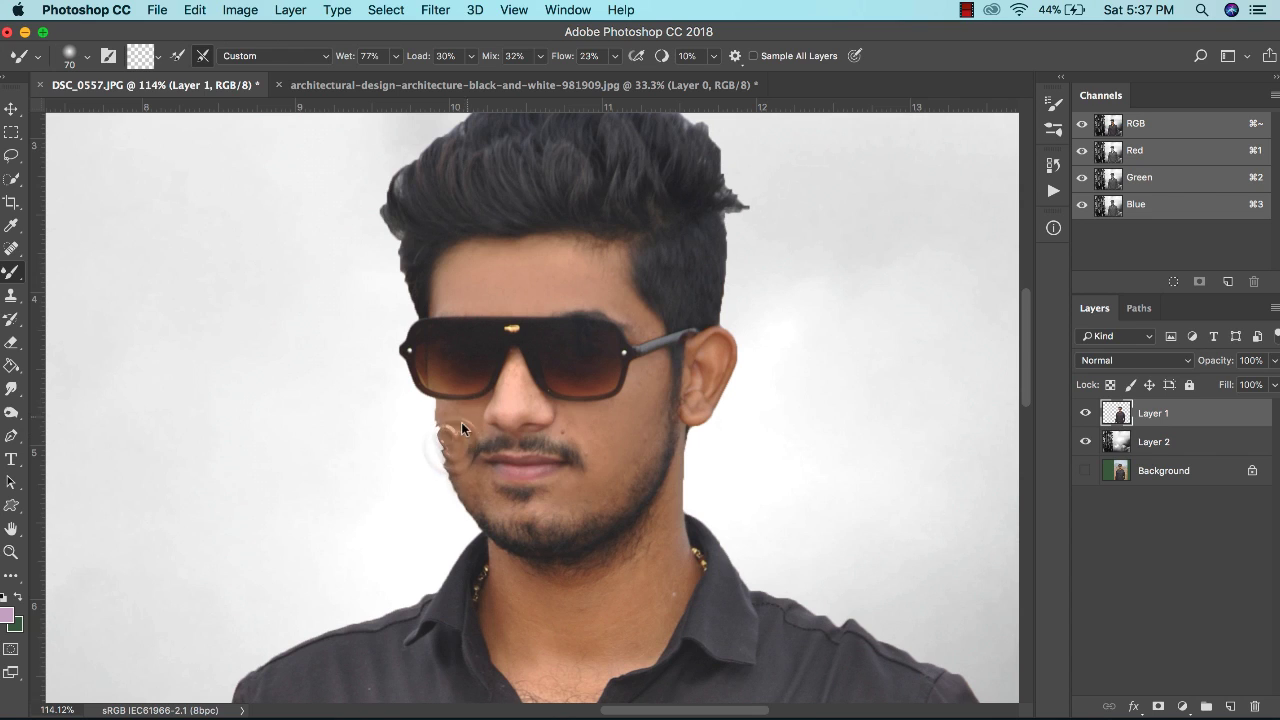
pyautogui.moveTo(458, 424); pyautogui.dragTo(483, 511)
pyautogui.moveTo(457, 454); pyautogui.dragTo(498, 487)
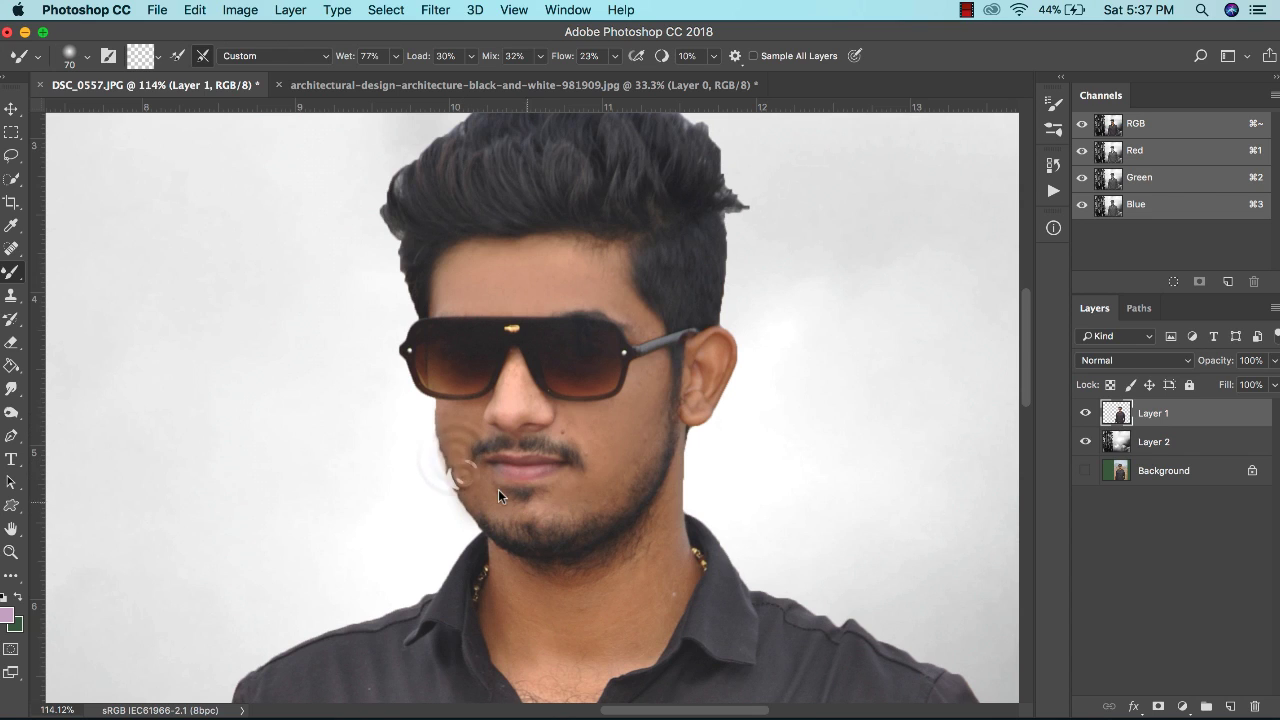
pyautogui.moveTo(524, 398)
pyautogui.mouseDown()
pyautogui.moveTo(519, 360)
pyautogui.moveTo(506, 394)
pyautogui.moveTo(520, 349)
pyautogui.moveTo(538, 399)
pyautogui.mouseUp()
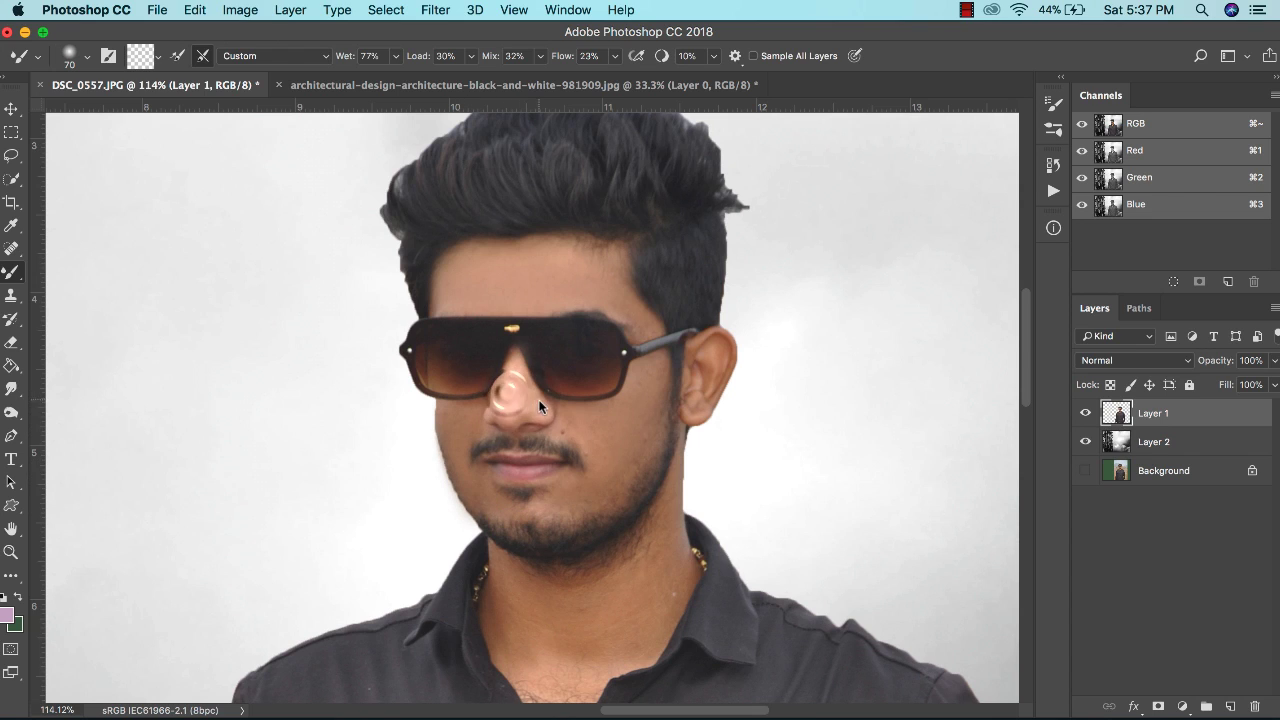
pyautogui.moveTo(530, 354)
pyautogui.mouseDown()
pyautogui.moveTo(577, 428)
pyautogui.moveTo(650, 422)
pyautogui.moveTo(558, 486)
pyautogui.mouseUp()
# - Remove the small blemishes beside the mustache and on the cheek with the Spot Healing Brush
pyautogui.scroll(5, 610, 426)
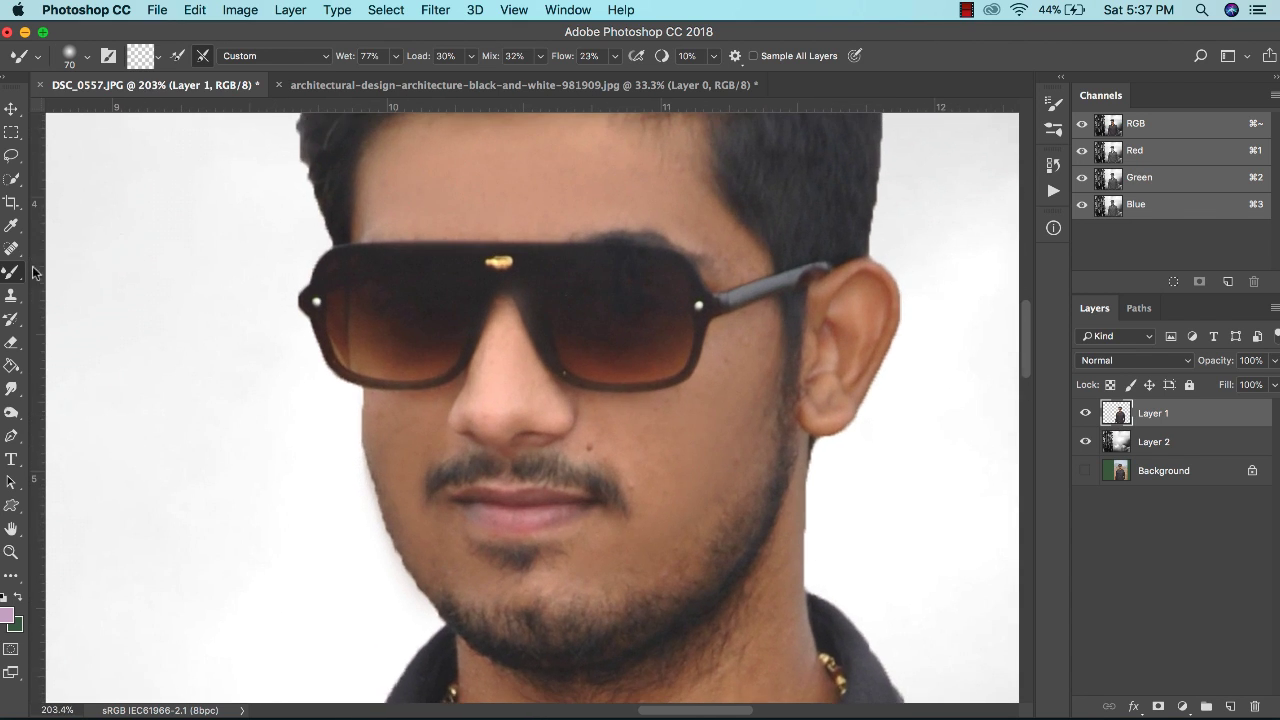
pyautogui.rightClick(12, 249)
pyautogui.click(68, 249)
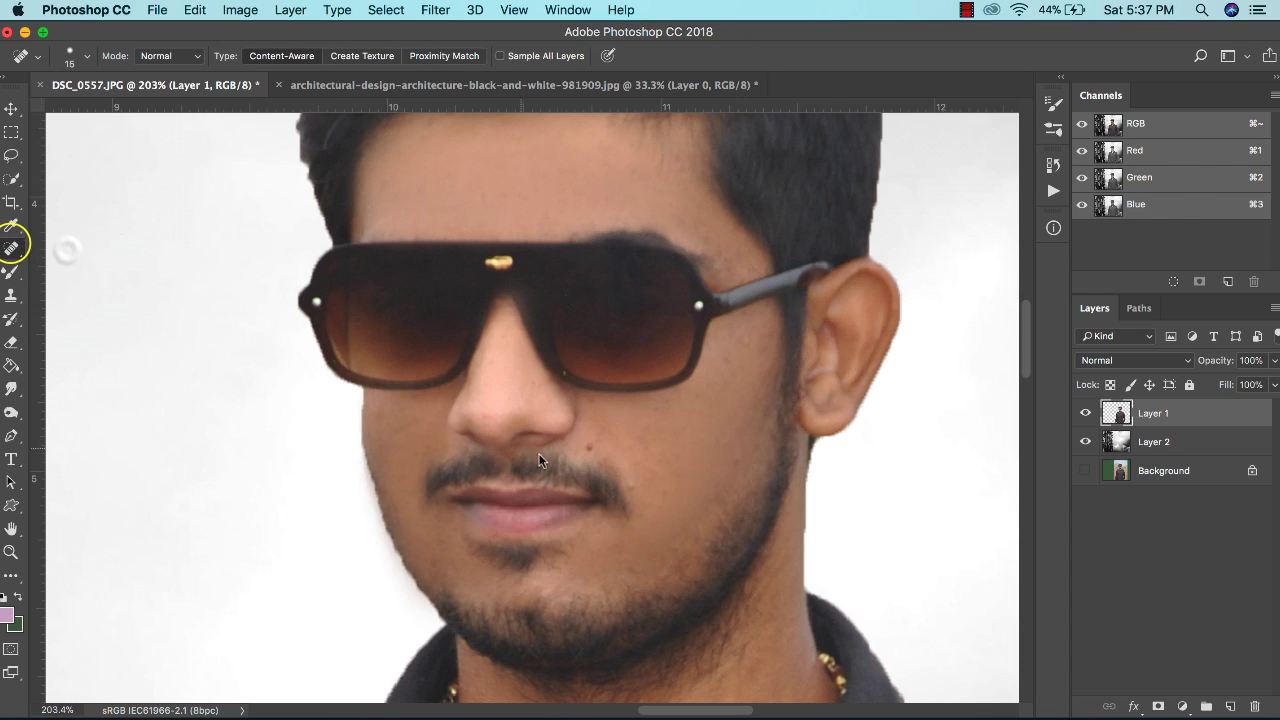
pyautogui.click(590, 447)
pyautogui.click(634, 488)
pyautogui.click(734, 461)
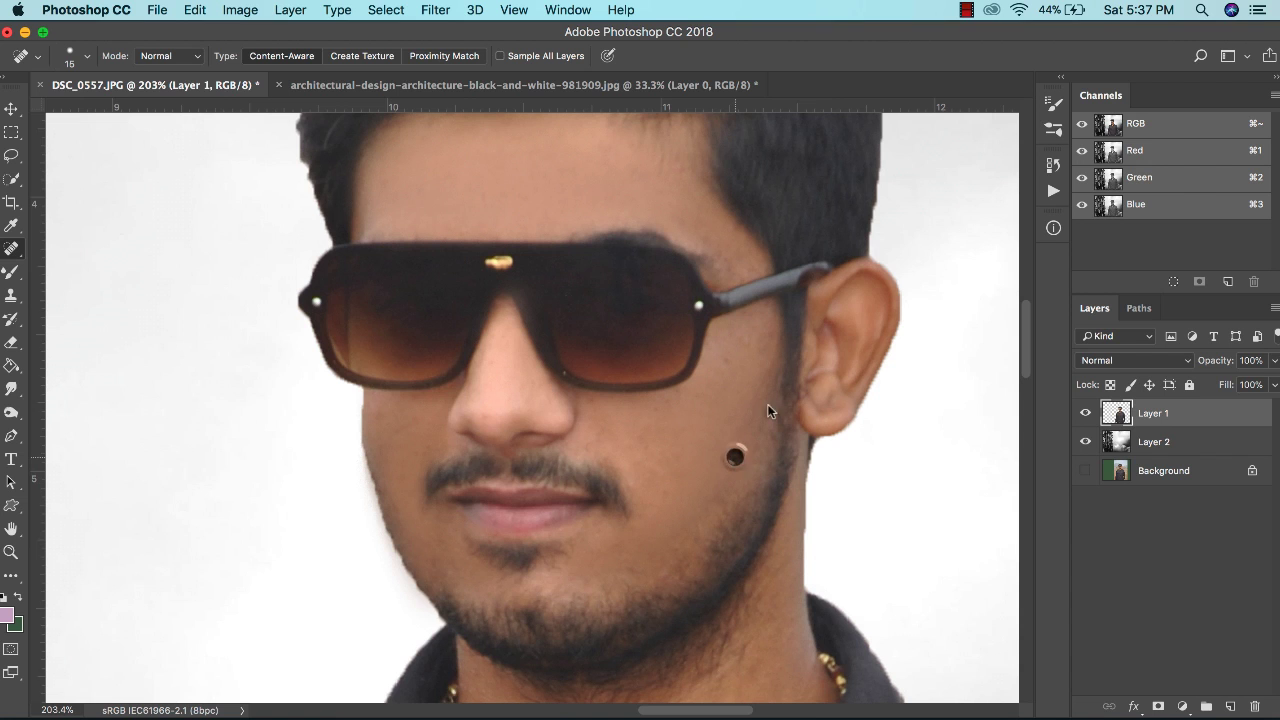
pyautogui.click(747, 340)
pyautogui.scroll(-5, 755, 391)
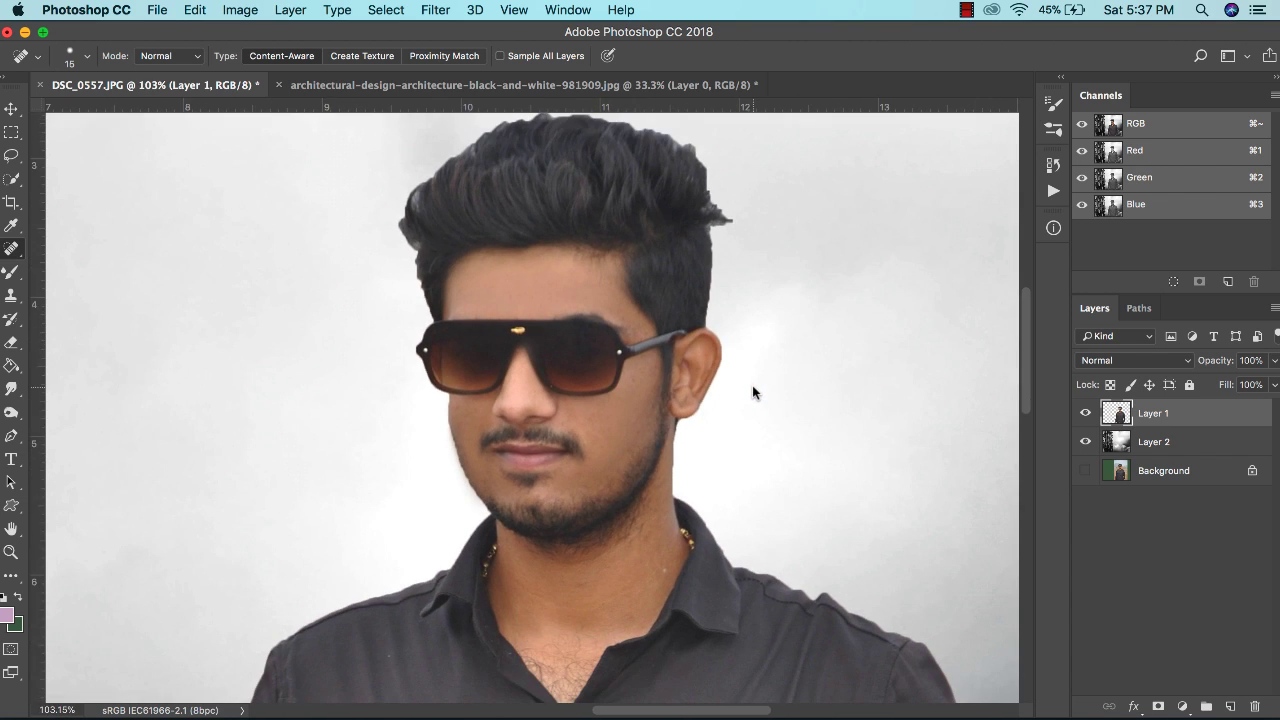
# - Smudge the outline of the man's hair outward along the front, top and back with a hard round 30 px brush
pyautogui.press('v')
pyautogui.scroll(-4, 755, 391)
pyautogui.scroll(2, 38, 345)
pyautogui.scroll(3, 38, 345)
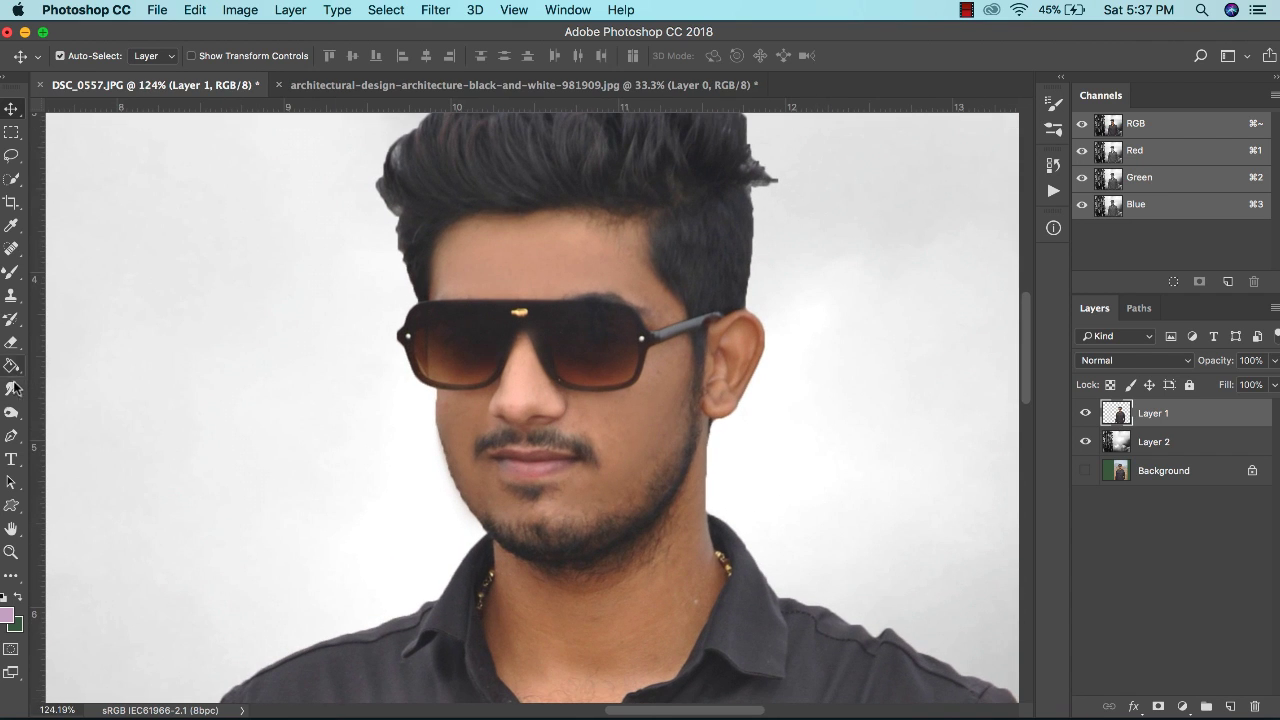
pyautogui.rightClick(11, 389)
pyautogui.click(61, 418)
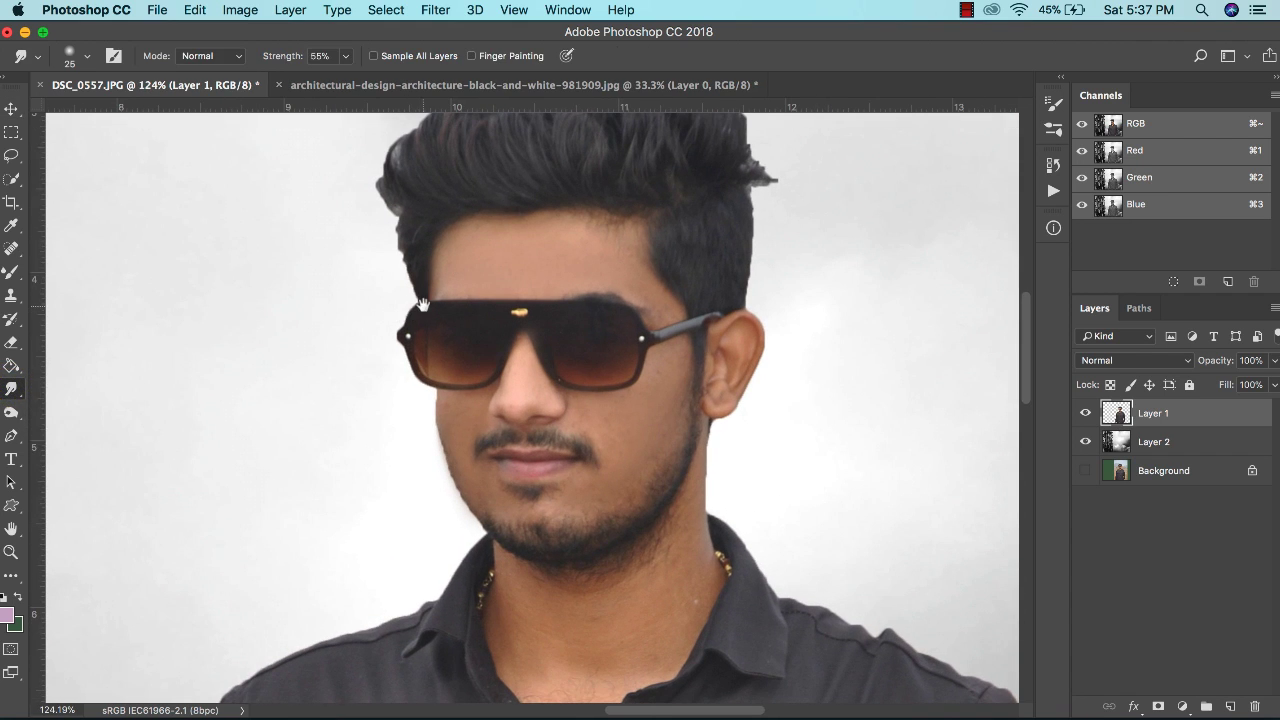
pyautogui.moveTo(422, 305); pyautogui.dragTo(409, 476)
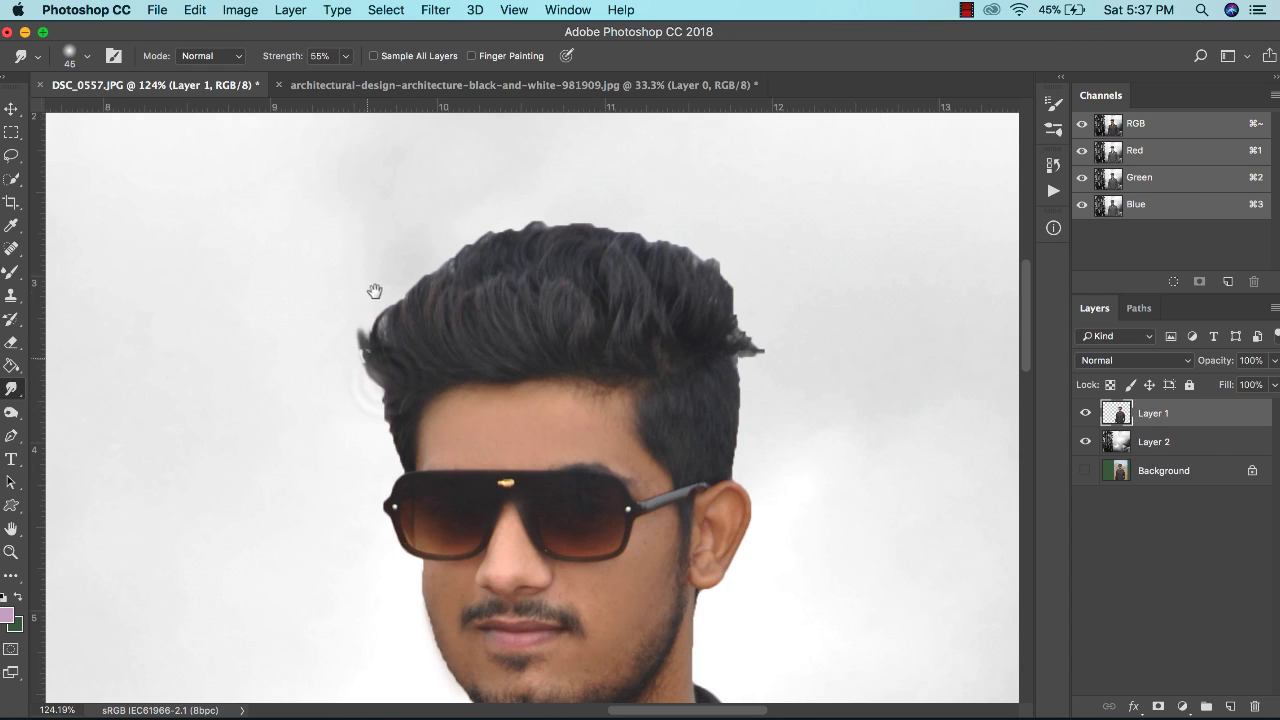
pyautogui.rightClick(372, 340)
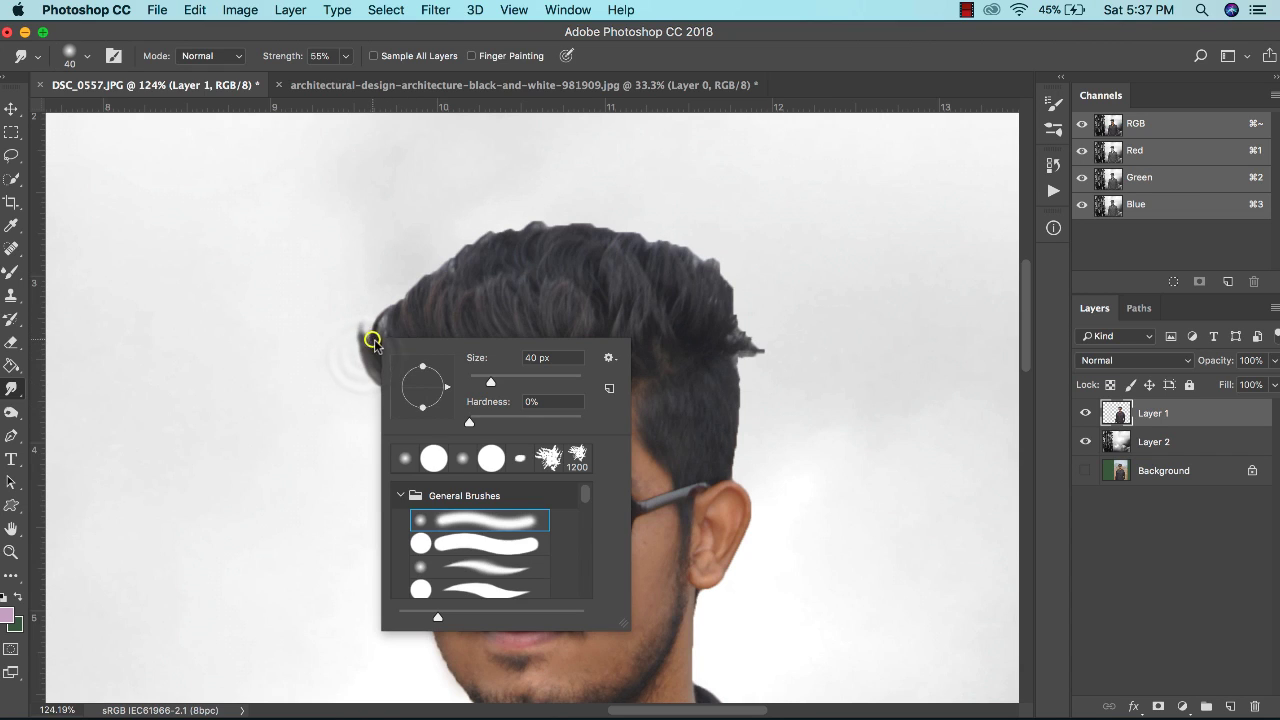
pyautogui.doubleClick(431, 522)
pyautogui.moveTo(375, 322)
pyautogui.mouseDown()
pyautogui.moveTo(383, 284)
pyautogui.moveTo(397, 286)
pyautogui.moveTo(385, 318)
pyautogui.moveTo(429, 252)
pyautogui.moveTo(401, 297)
pyautogui.moveTo(418, 255)
pyautogui.moveTo(410, 296)
pyautogui.moveTo(446, 238)
pyautogui.mouseUp()
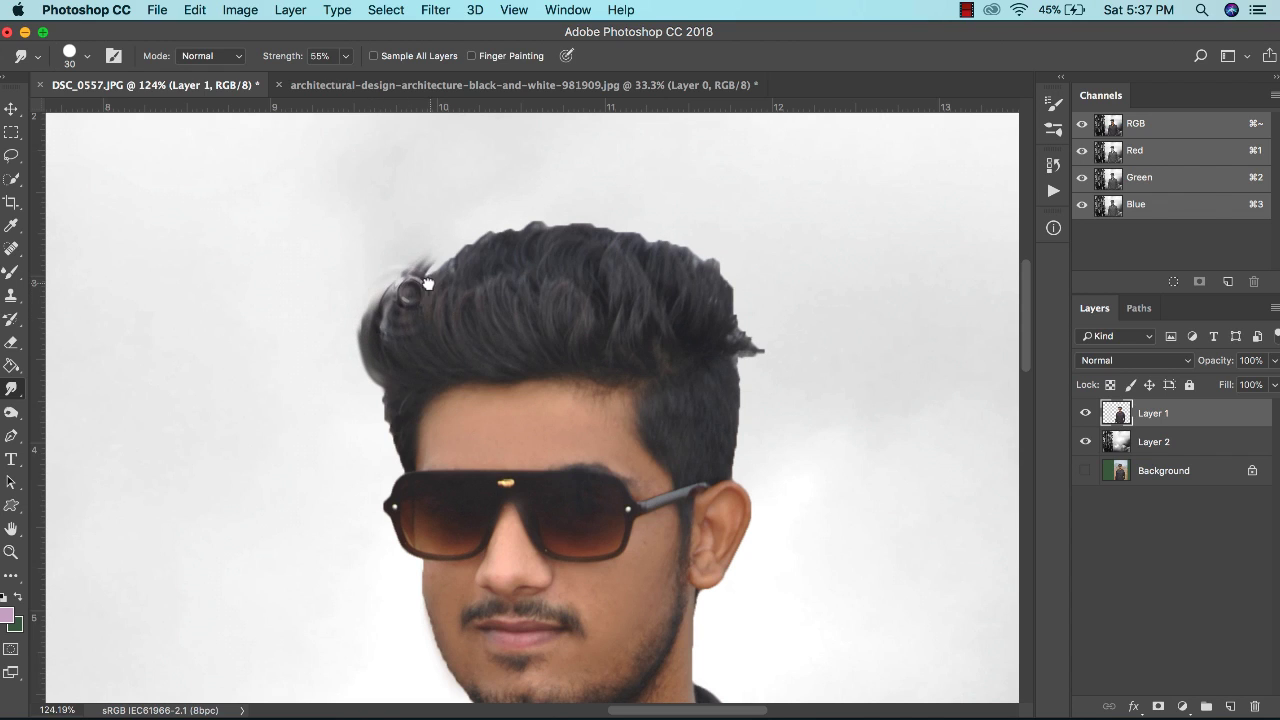
pyautogui.moveTo(425, 282)
pyautogui.mouseDown()
pyautogui.moveTo(468, 232)
pyautogui.moveTo(441, 270)
pyautogui.moveTo(493, 222)
pyautogui.moveTo(482, 238)
pyautogui.moveTo(537, 212)
pyautogui.moveTo(515, 242)
pyautogui.moveTo(614, 210)
pyautogui.moveTo(595, 231)
pyautogui.moveTo(643, 216)
pyautogui.moveTo(613, 233)
pyautogui.moveTo(648, 234)
pyautogui.mouseUp()
pyautogui.moveTo(722, 332)
pyautogui.mouseDown()
pyautogui.moveTo(736, 281)
pyautogui.moveTo(723, 260)
pyautogui.moveTo(724, 288)
pyautogui.moveTo(712, 250)
pyautogui.moveTo(715, 280)
pyautogui.moveTo(690, 240)
pyautogui.mouseUp()
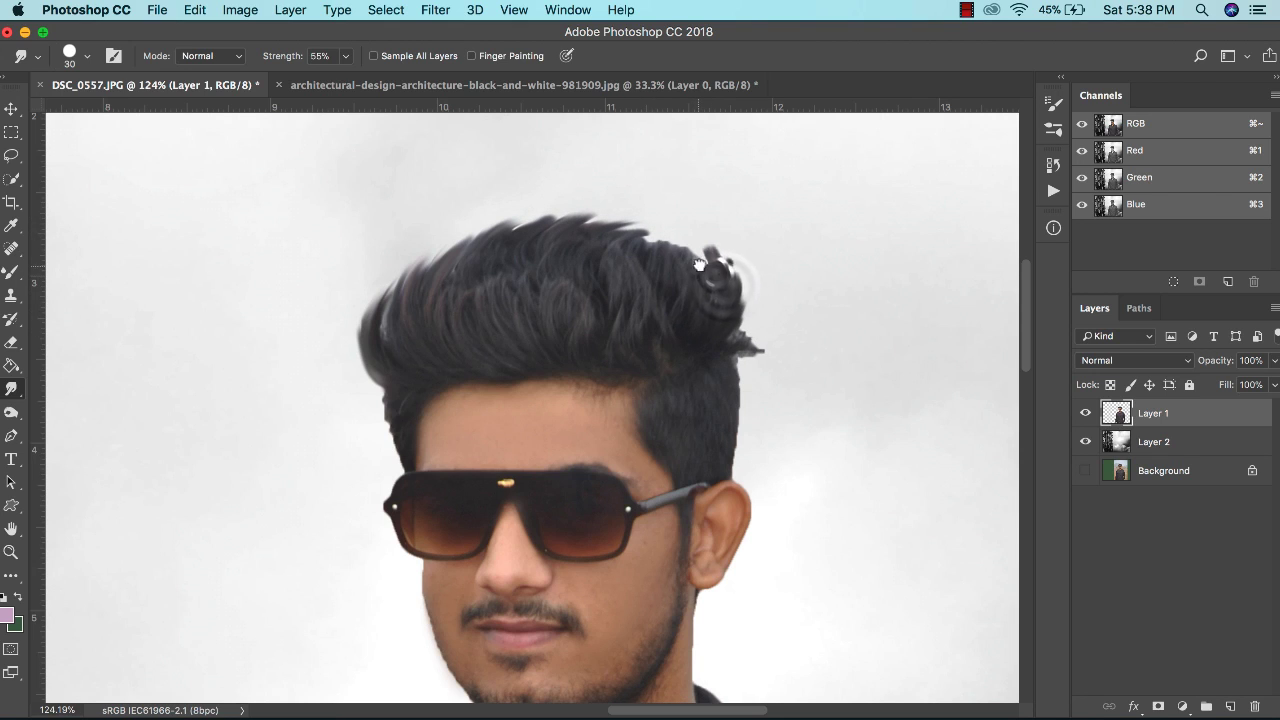
pyautogui.moveTo(728, 296)
pyautogui.mouseDown()
pyautogui.moveTo(679, 256)
pyautogui.moveTo(690, 242)
pyautogui.moveTo(671, 238)
pyautogui.moveTo(675, 218)
pyautogui.mouseUp()
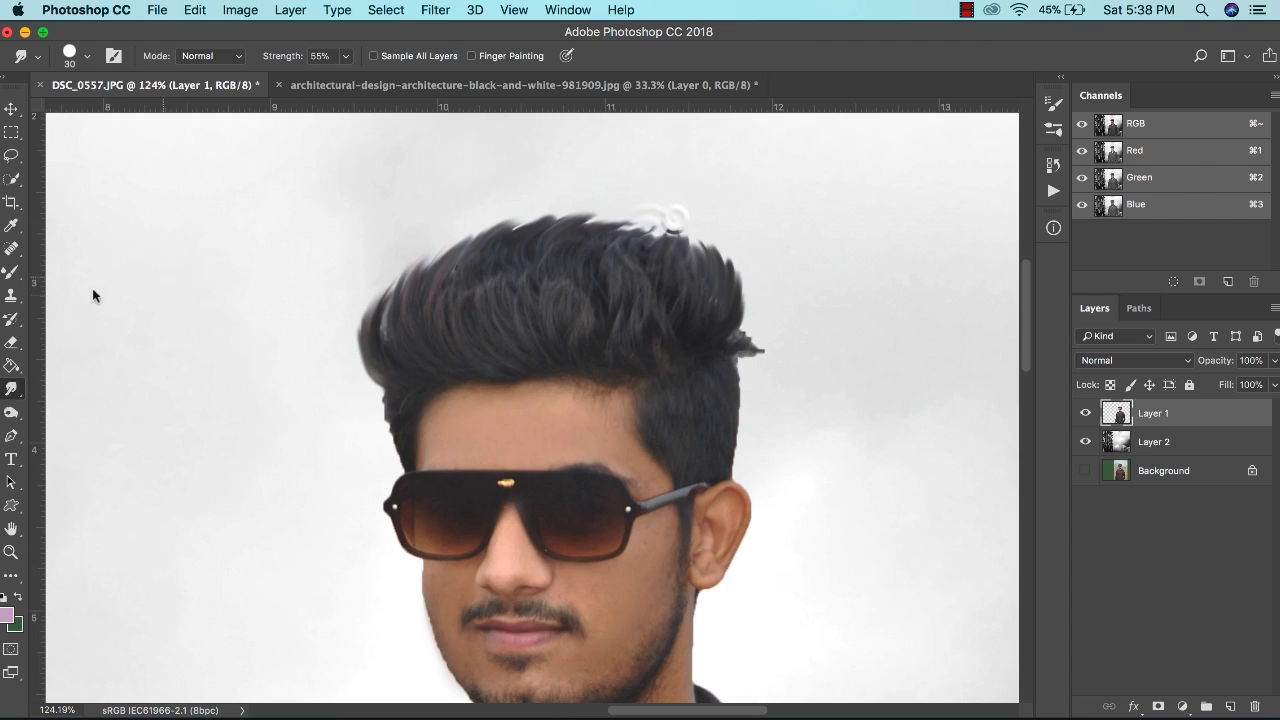
# - Erase the stray tuft sticking out of the hair above the visible ear with a hard round 90 px Eraser
pyautogui.click(11, 342)
pyautogui.moveTo(762, 350); pyautogui.dragTo(757, 340)
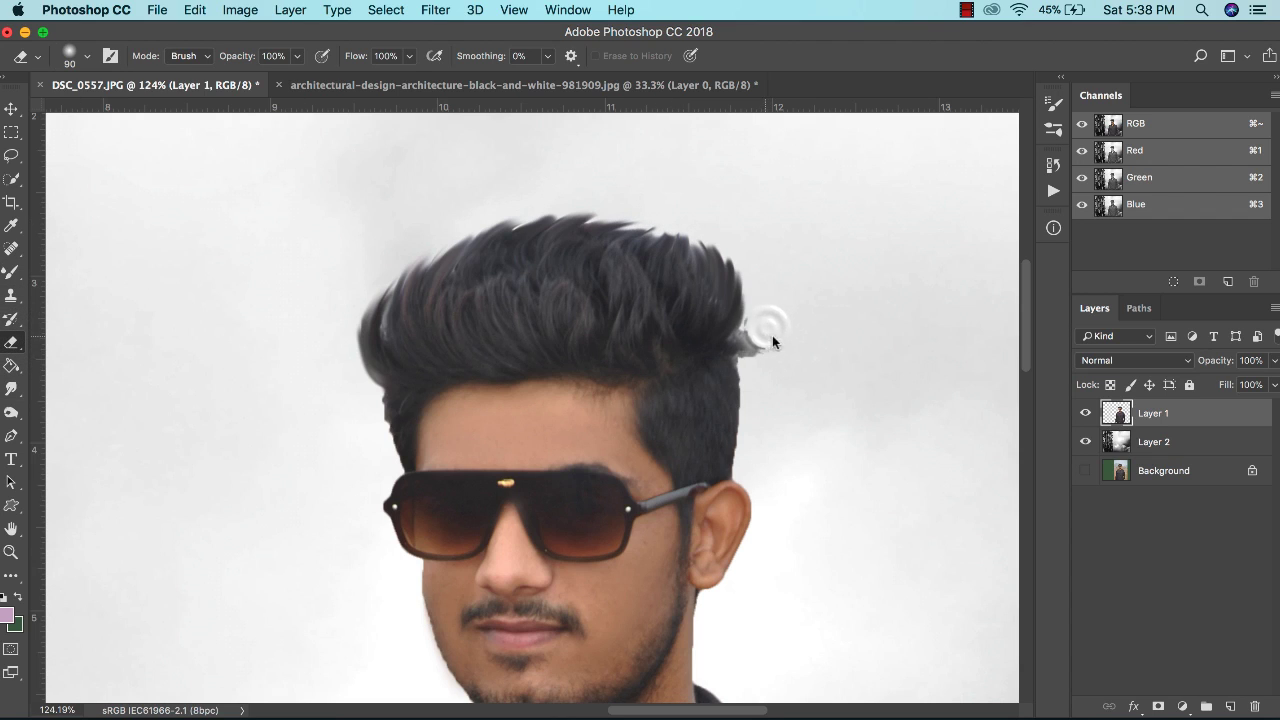
pyautogui.rightClick(805, 302)
pyautogui.doubleClick(880, 507)
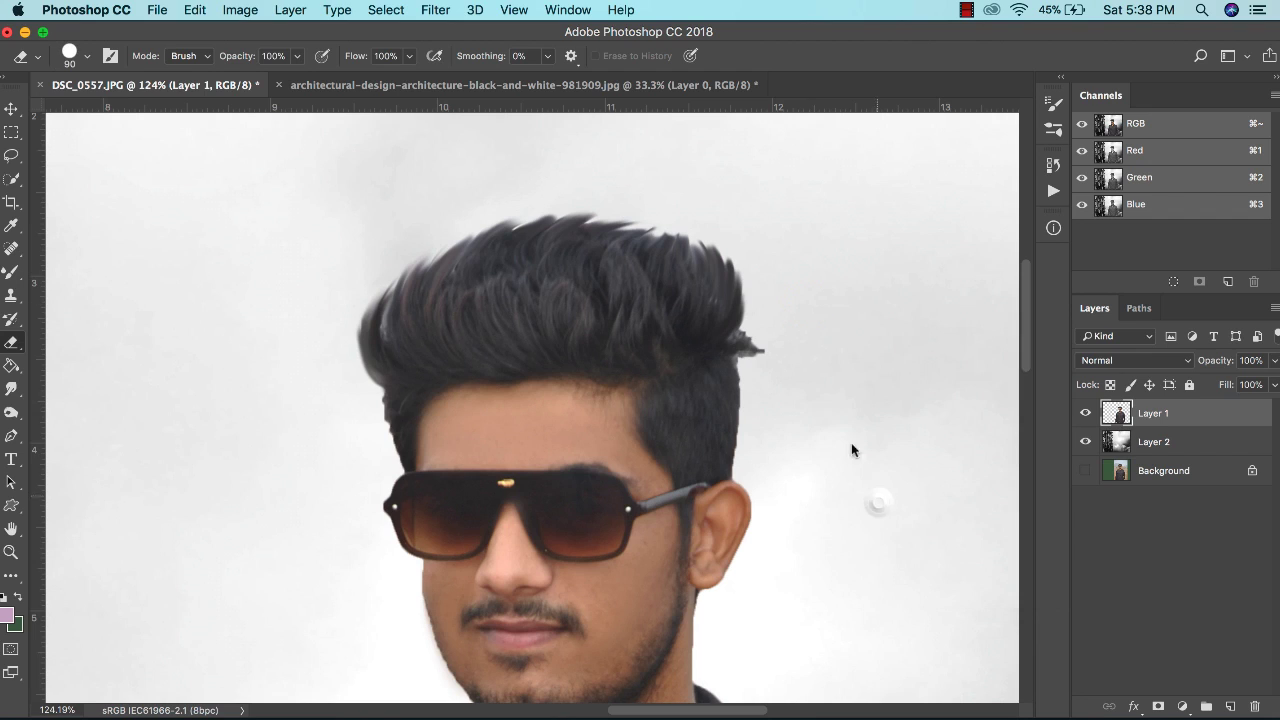
pyautogui.click(752, 347)
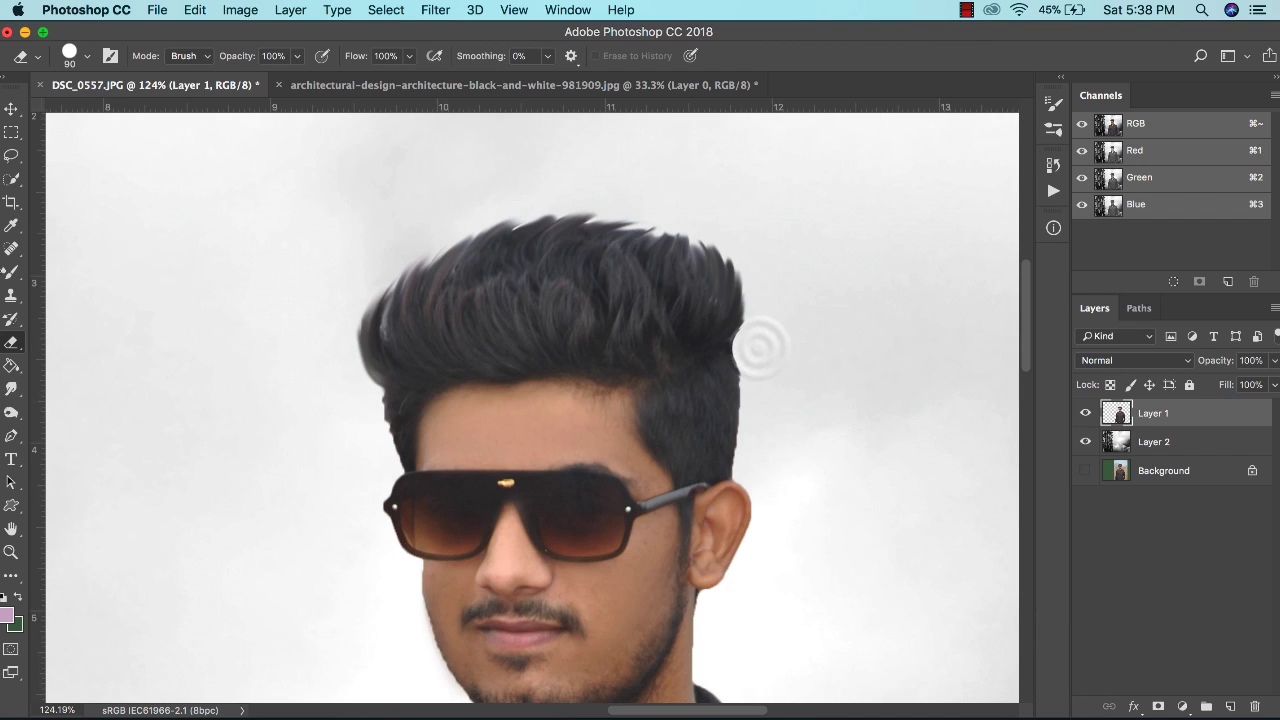
# - Smudge the hair edges above the visible ear and at the opposite temple with a 25 px brush
pyautogui.click(13, 389)
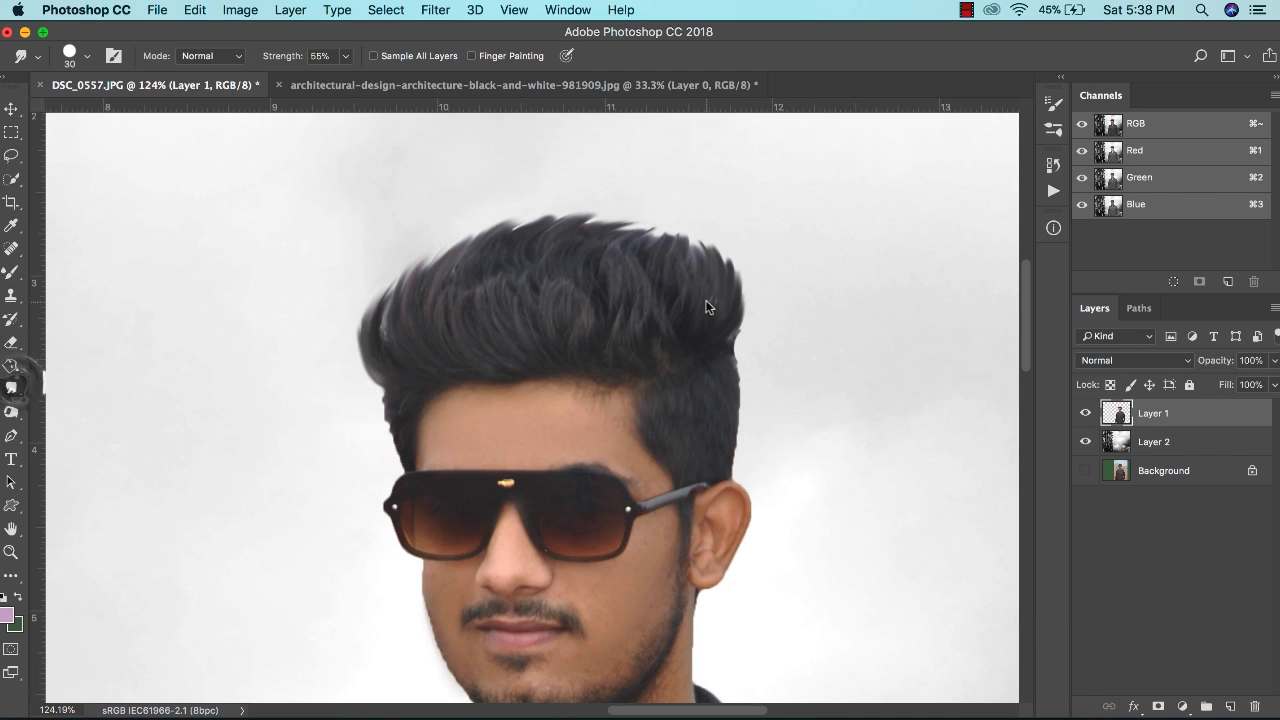
pyautogui.click(729, 344)
pyautogui.press(']')
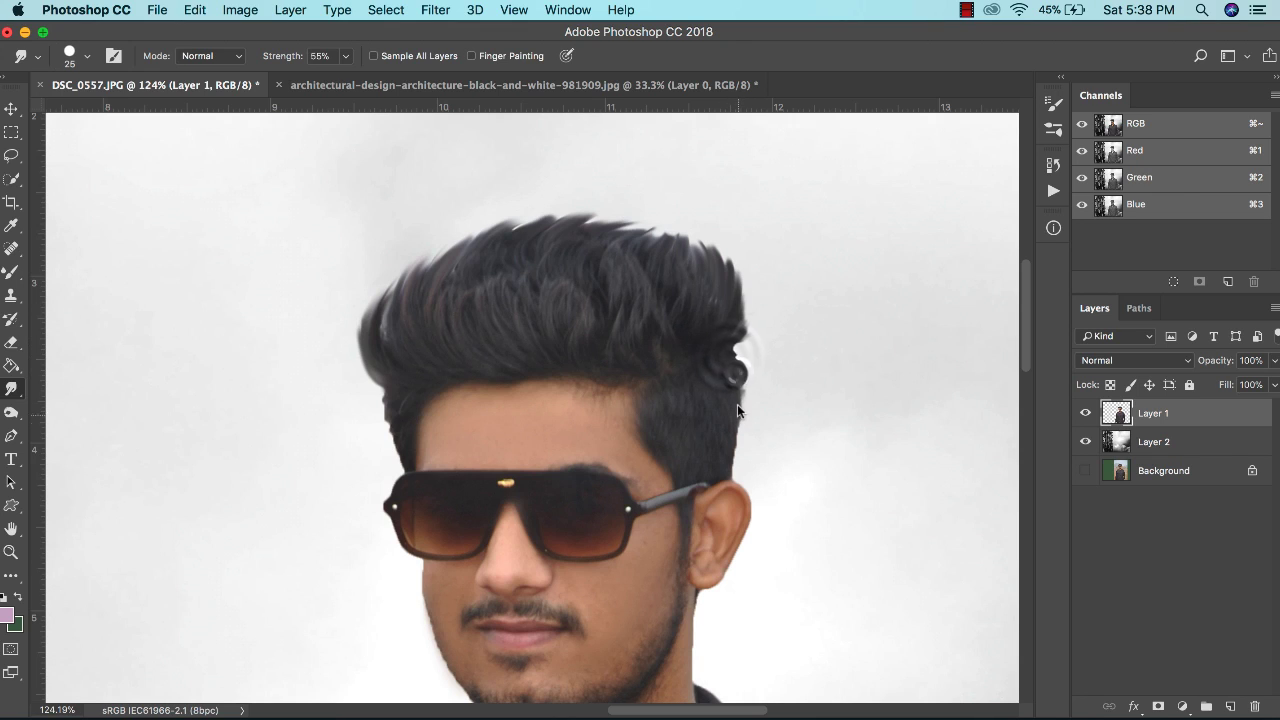
pyautogui.moveTo(737, 404); pyautogui.dragTo(734, 462)
pyautogui.moveTo(384, 401); pyautogui.dragTo(381, 462)
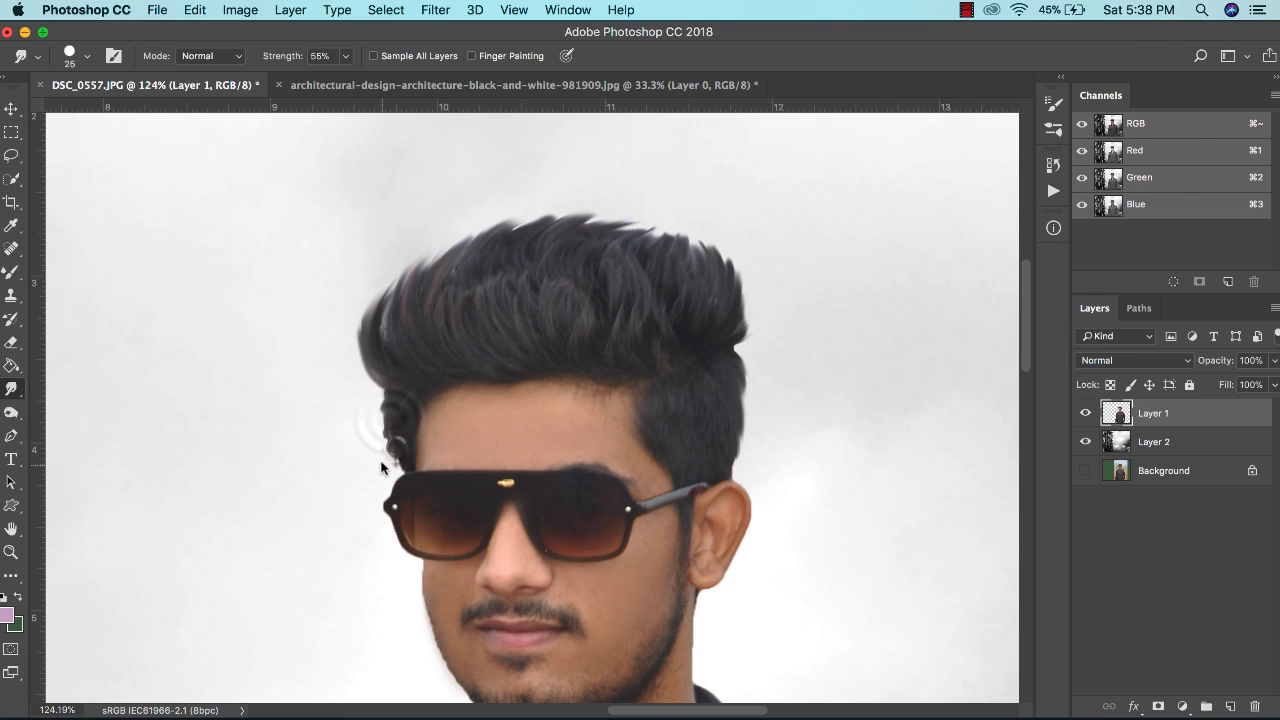
# - Blur the building backdrop on Layer 2 with a Gaussian Blur strong enough to soften the window details
pyautogui.scroll(-3, 550, 387)
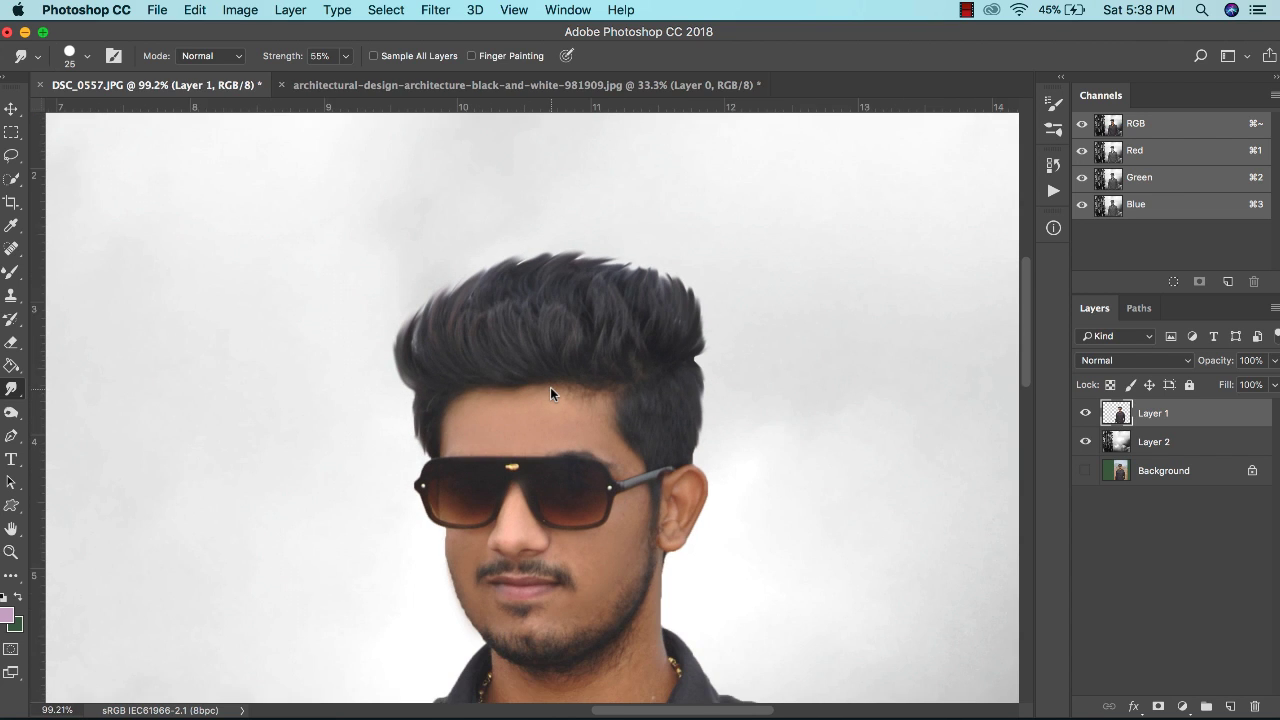
pyautogui.press('v')
pyautogui.scroll(-5, 548, 392)
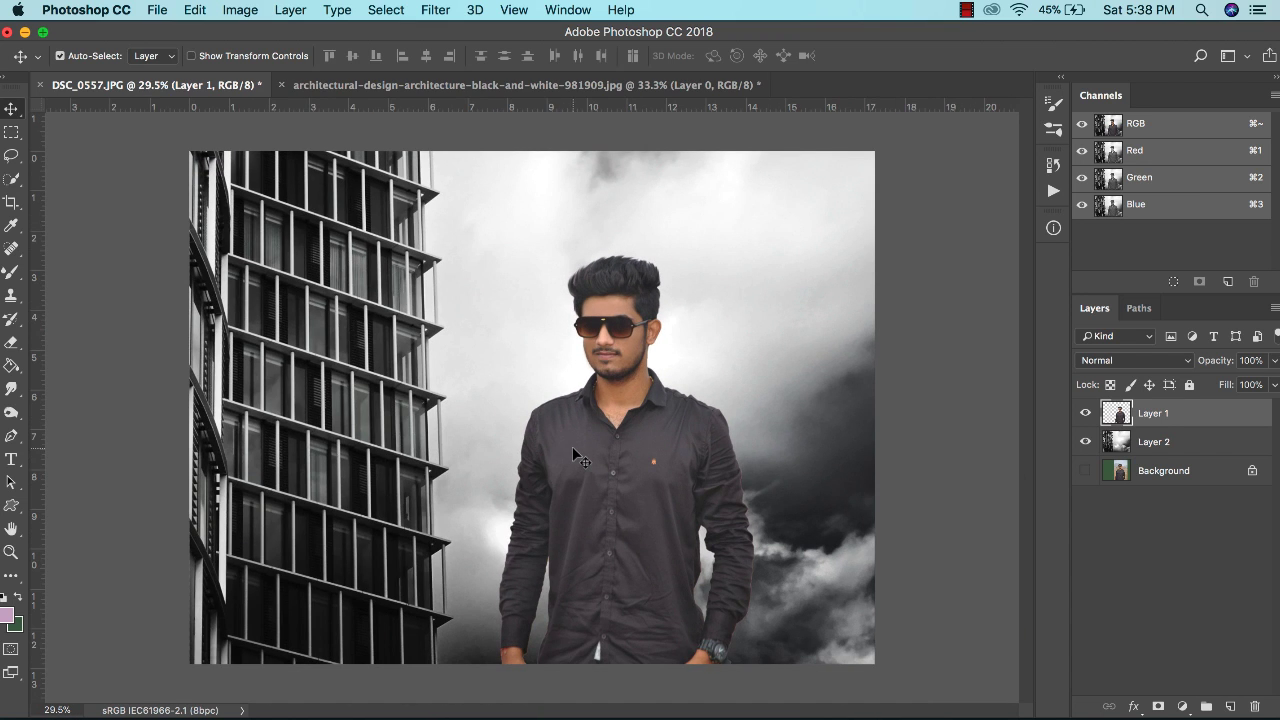
pyautogui.scroll(2, 322, 268)
pyautogui.scroll(-1, 322, 262)
pyautogui.rightClick(323, 258)
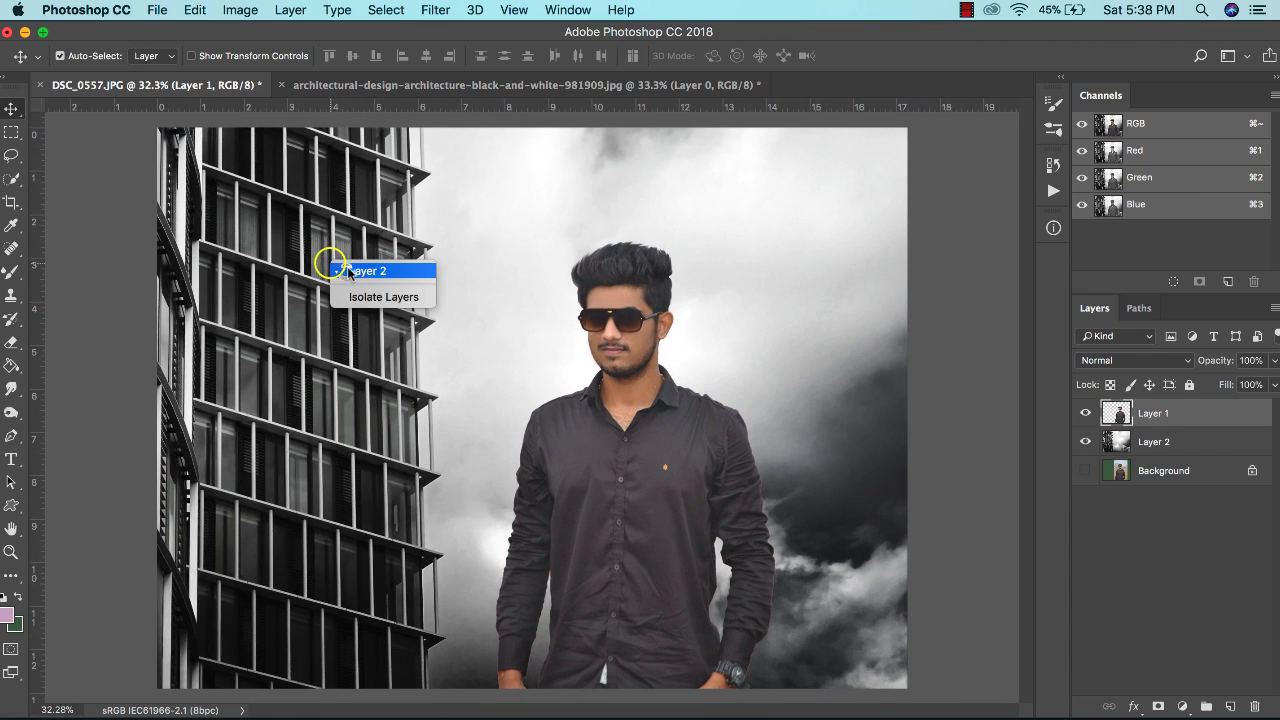
pyautogui.click(345, 270)
pyautogui.click(435, 10)
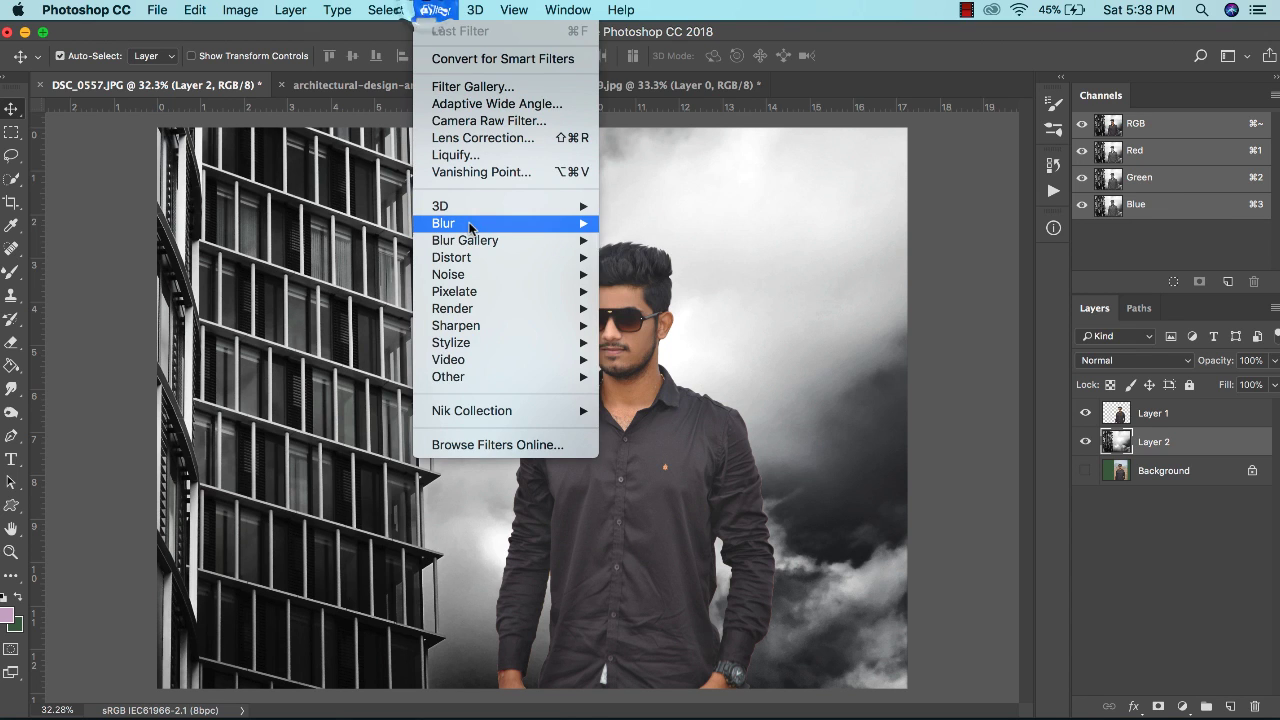
pyautogui.moveTo(560, 223)
pyautogui.click(697, 292)
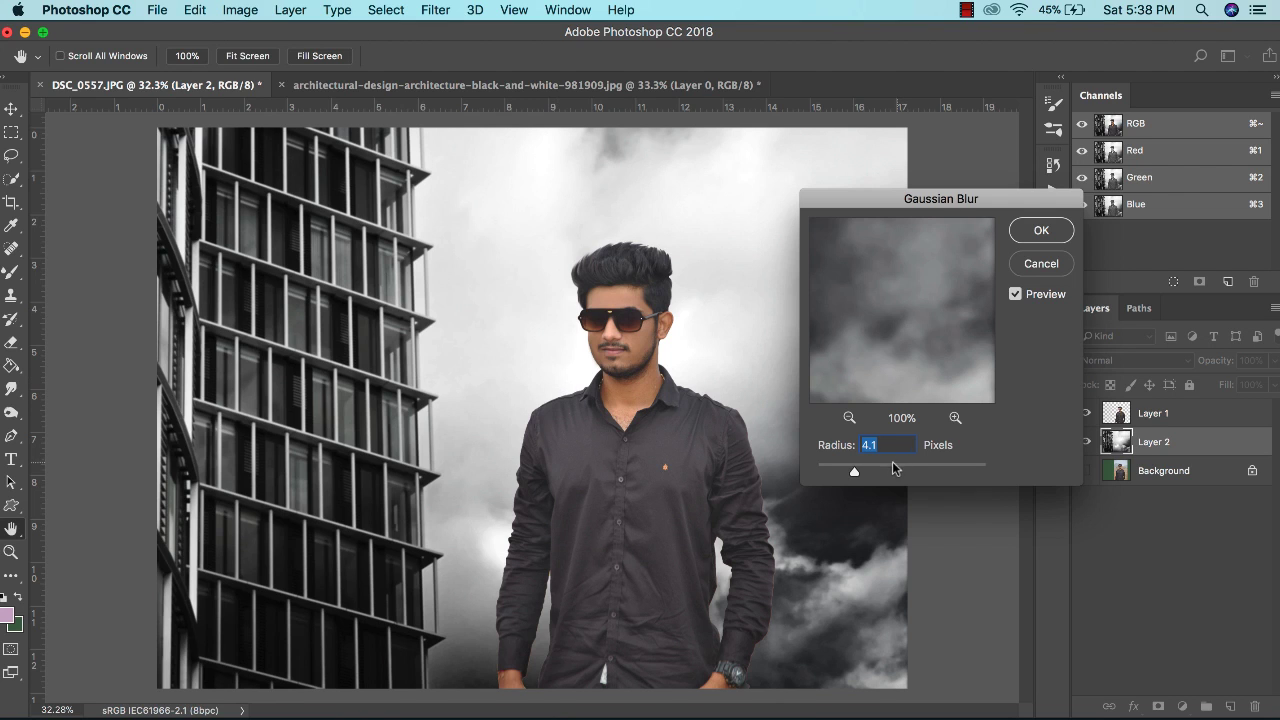
pyautogui.moveTo(868, 474); pyautogui.dragTo(889, 471)
pyautogui.click(1038, 231)
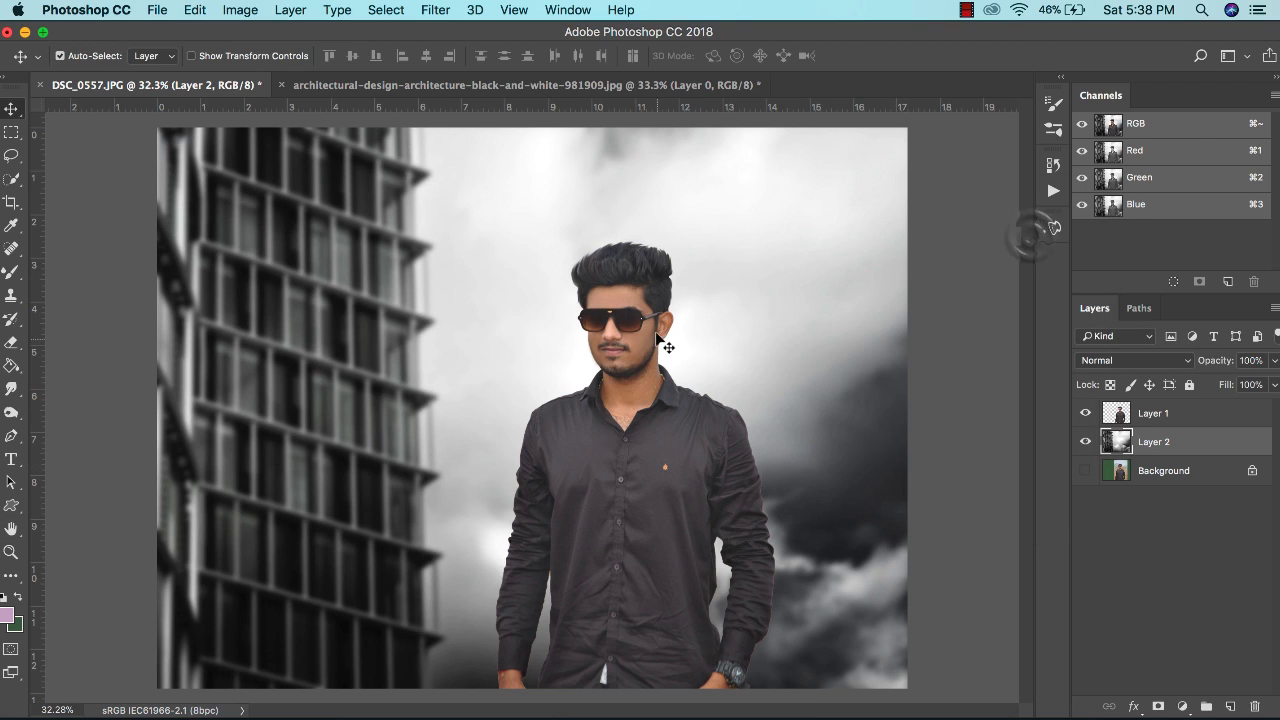
# - Duplicate Layer 1 containing the cut-out man
pyautogui.scroll(-3, 660, 342)
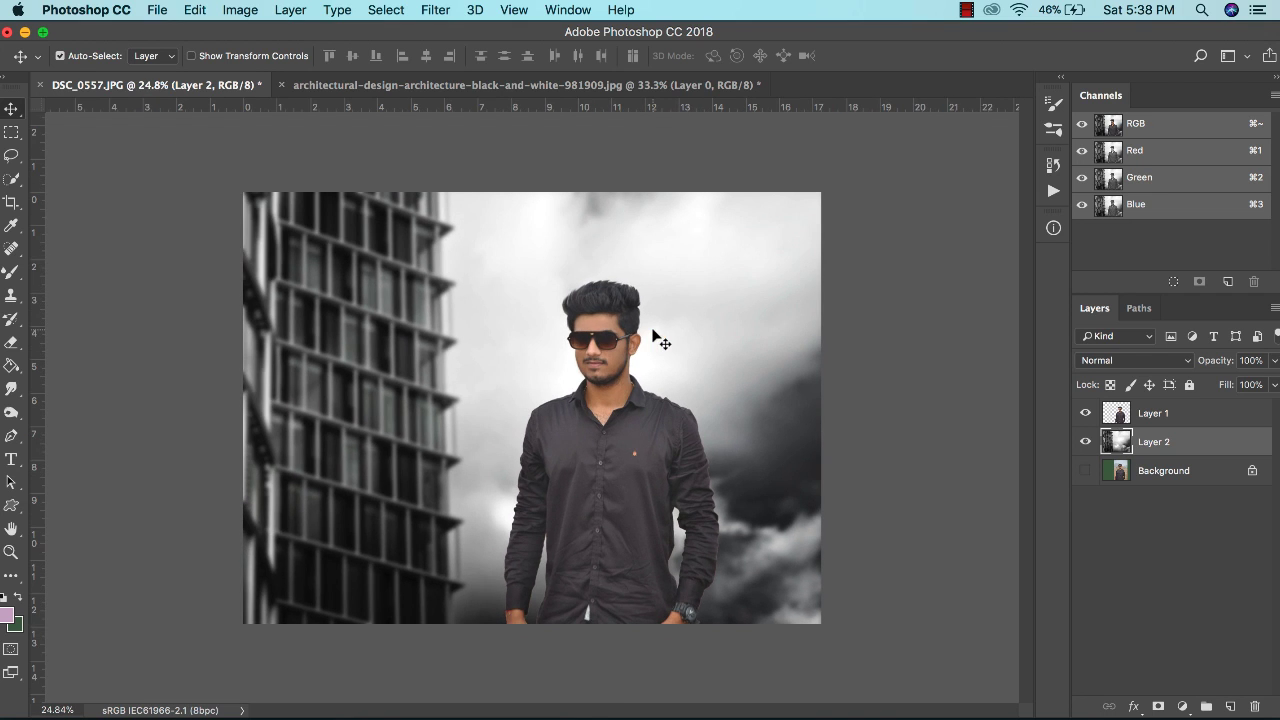
pyautogui.scroll(2, 603, 293)
pyautogui.click(159, 10)
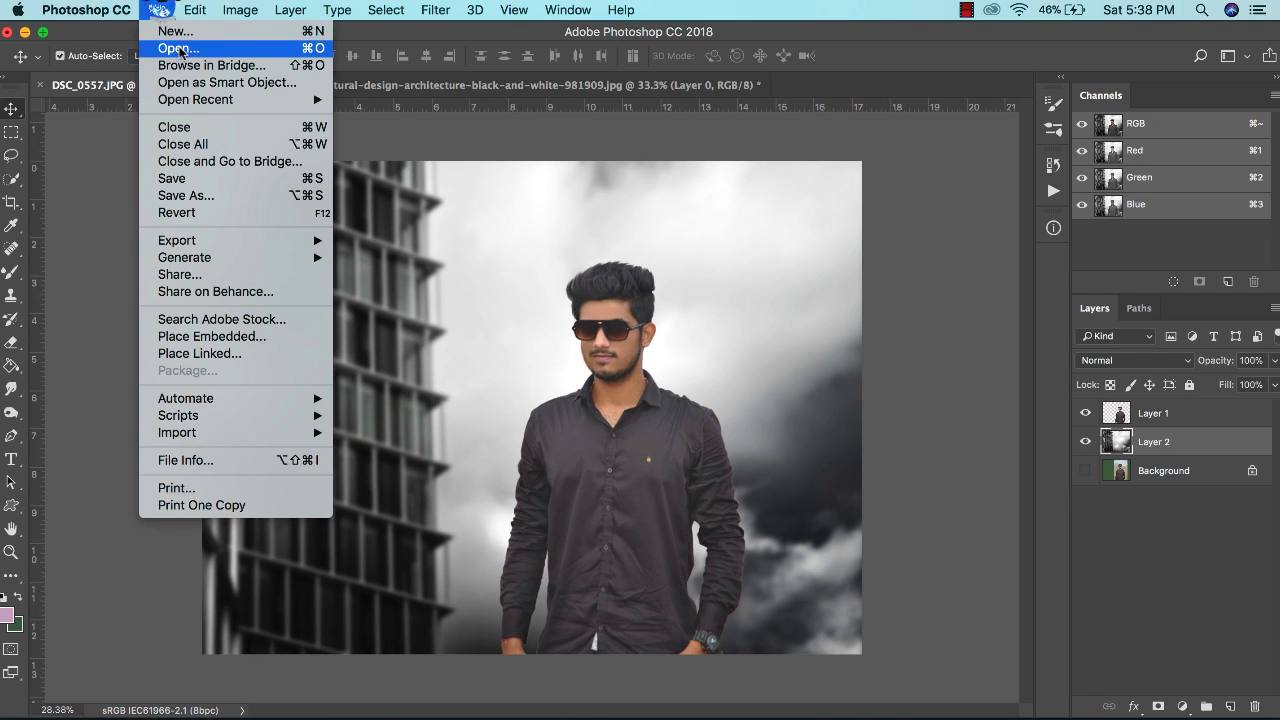
pyautogui.rightClick(610, 423)
pyautogui.click(628, 431)
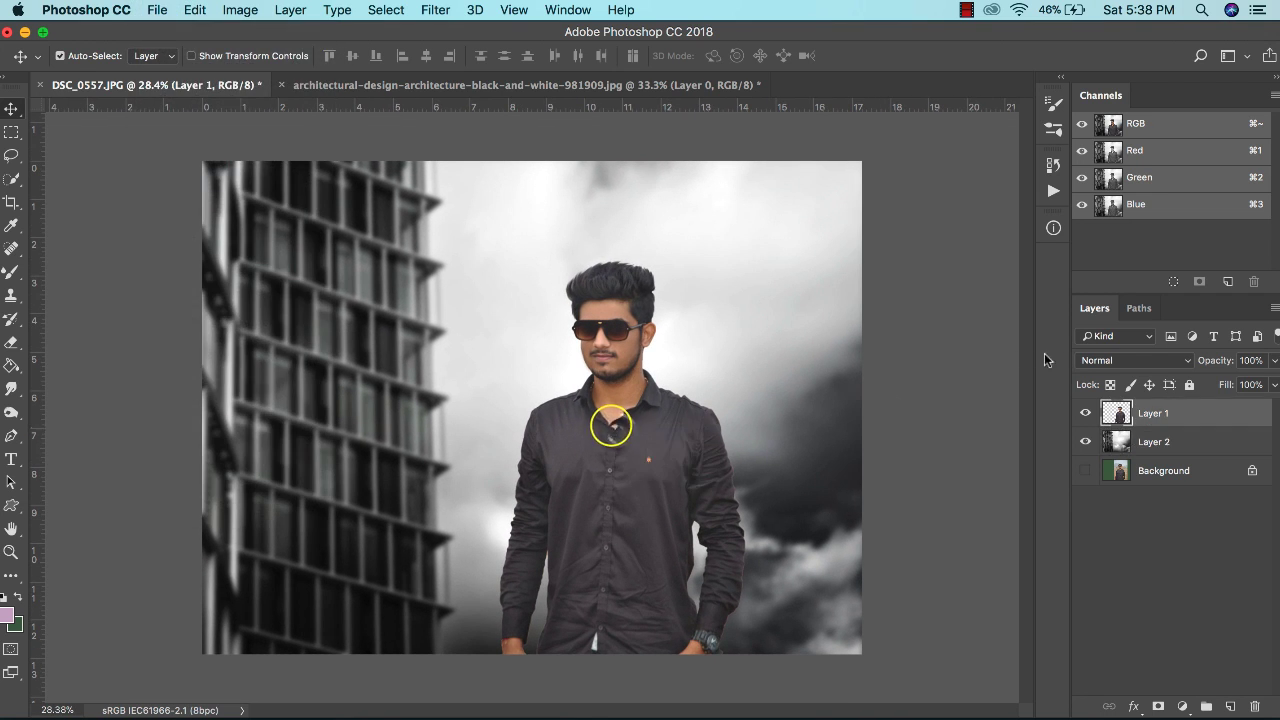
pyautogui.rightClick(1165, 418)
pyautogui.click(958, 96)
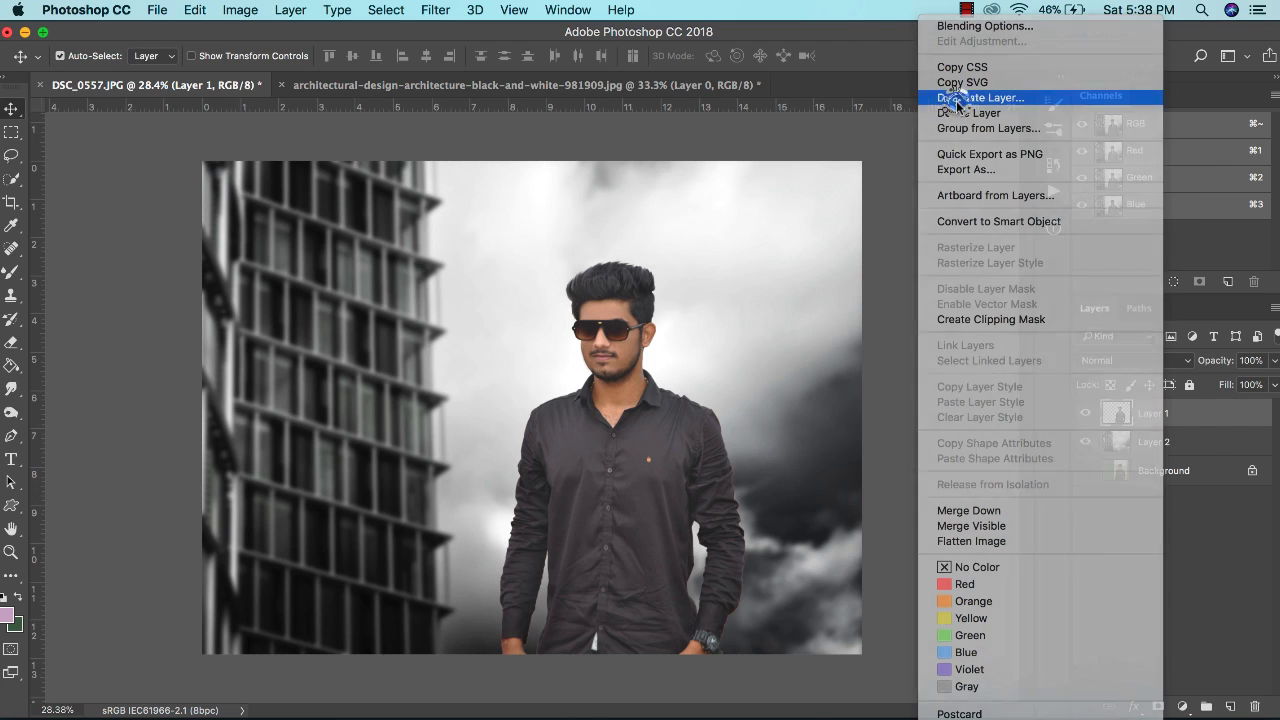
pyautogui.click(808, 306)
# - Set the duplicated man layer to Soft Light at 43% opacity and compare the image with and without it
pyautogui.click(1132, 360)
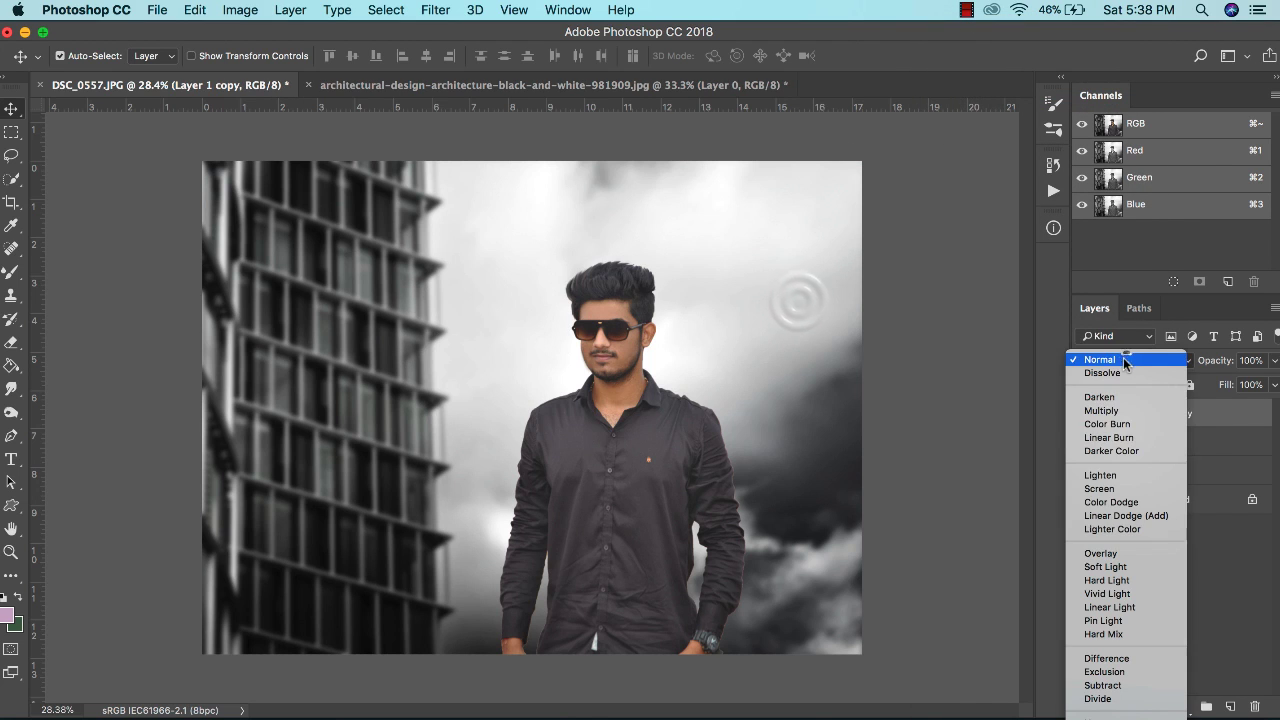
pyautogui.click(1104, 567)
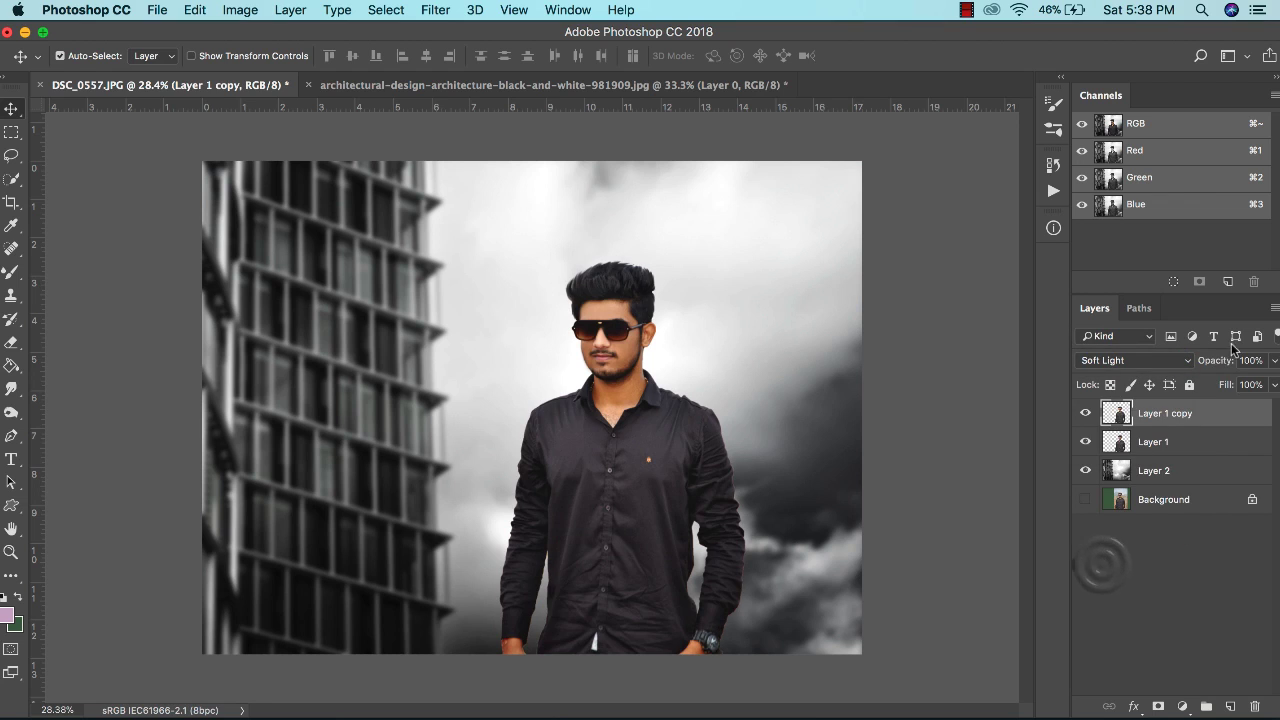
pyautogui.moveTo(1224, 360); pyautogui.dragTo(1150, 360)
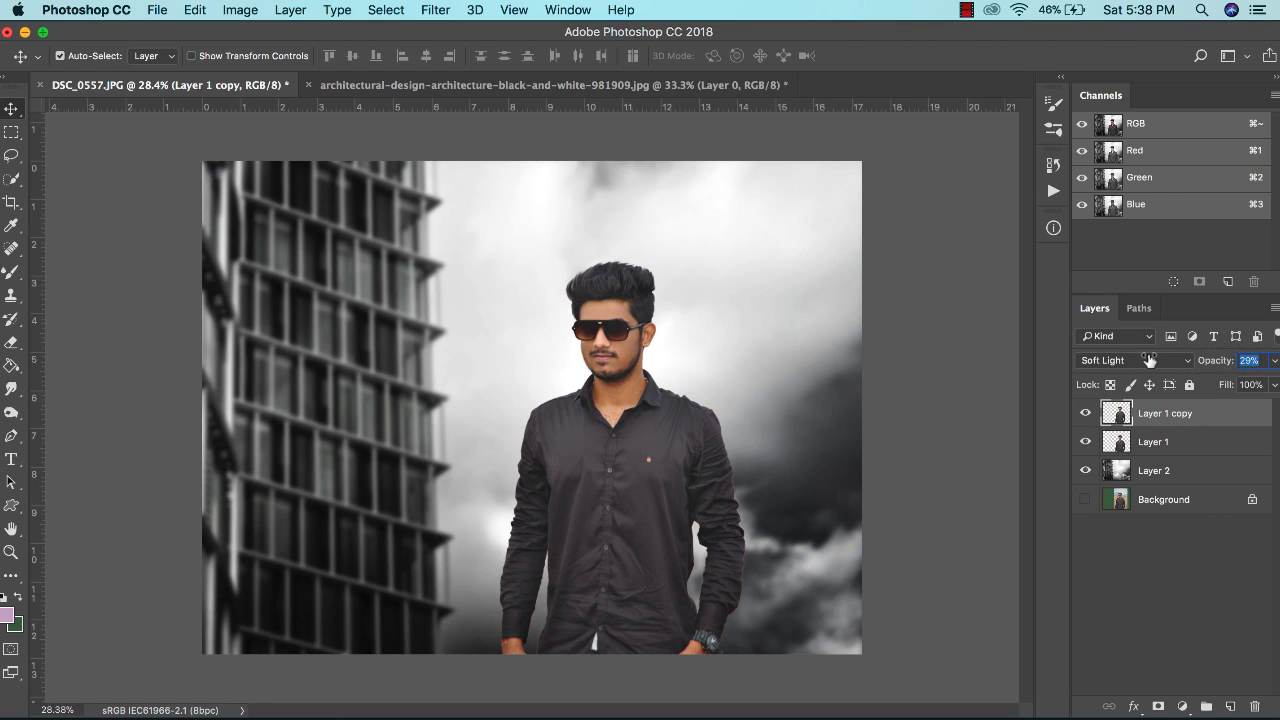
pyautogui.click(1086, 413)
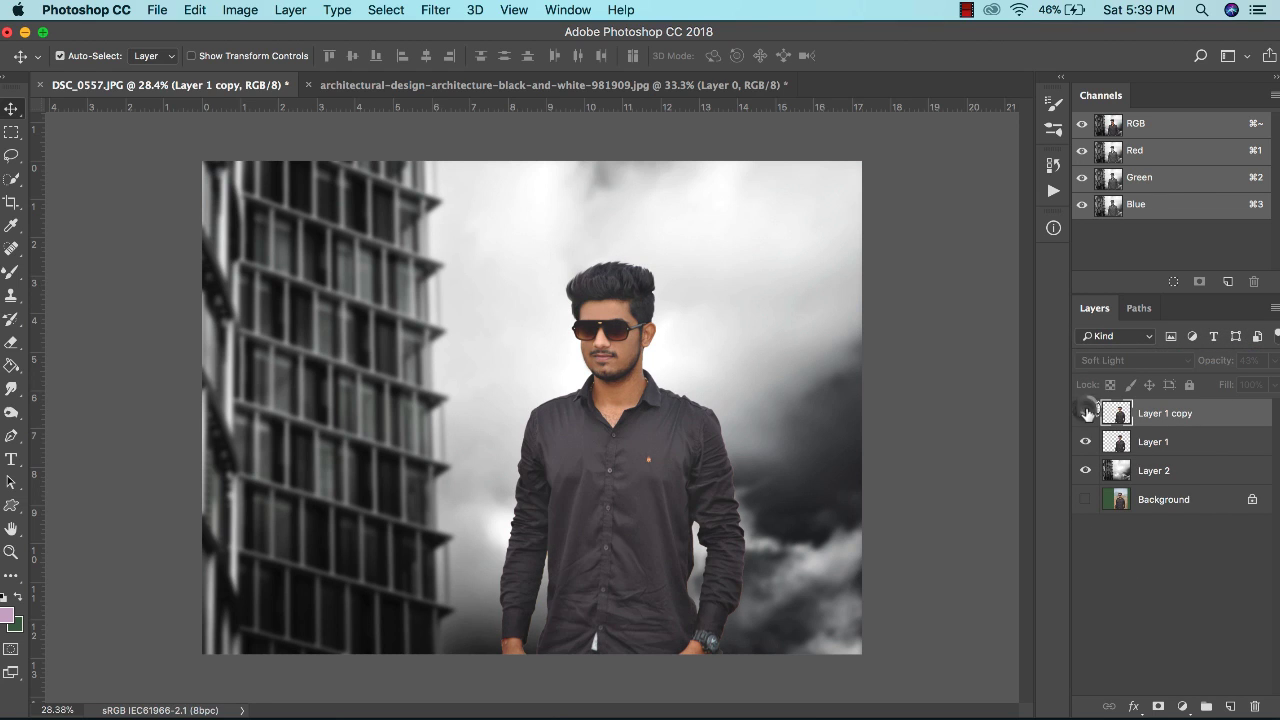
pyautogui.click(1086, 413)
# - Merge Layer 1 and Layer 1 copy into one layer
pyautogui.keyDown('shift'); pyautogui.click(1158, 438); pyautogui.keyUp('shift')
pyautogui.rightClick(1160, 433)
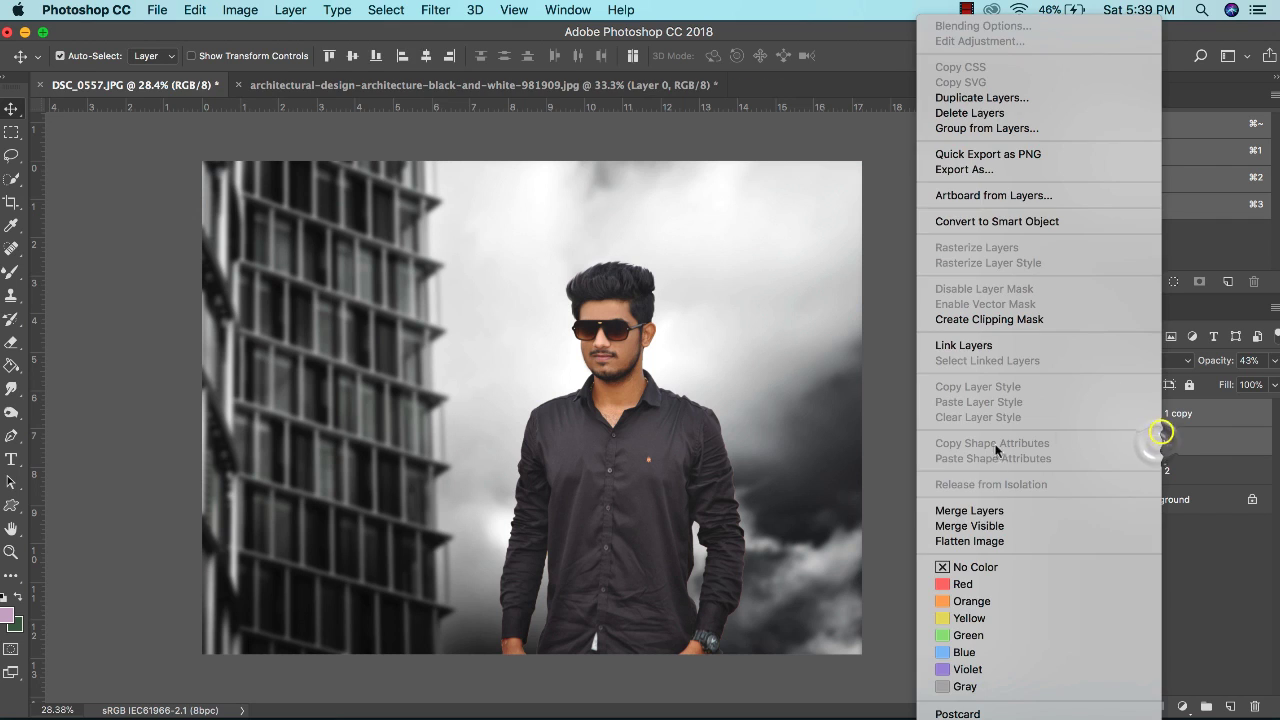
pyautogui.click(990, 511)
# - Open PicsArt_10-26-09.58.47.png and bring its pink smoke into DSC_0557.JPG as a new layer above the man
pyautogui.click(157, 10)
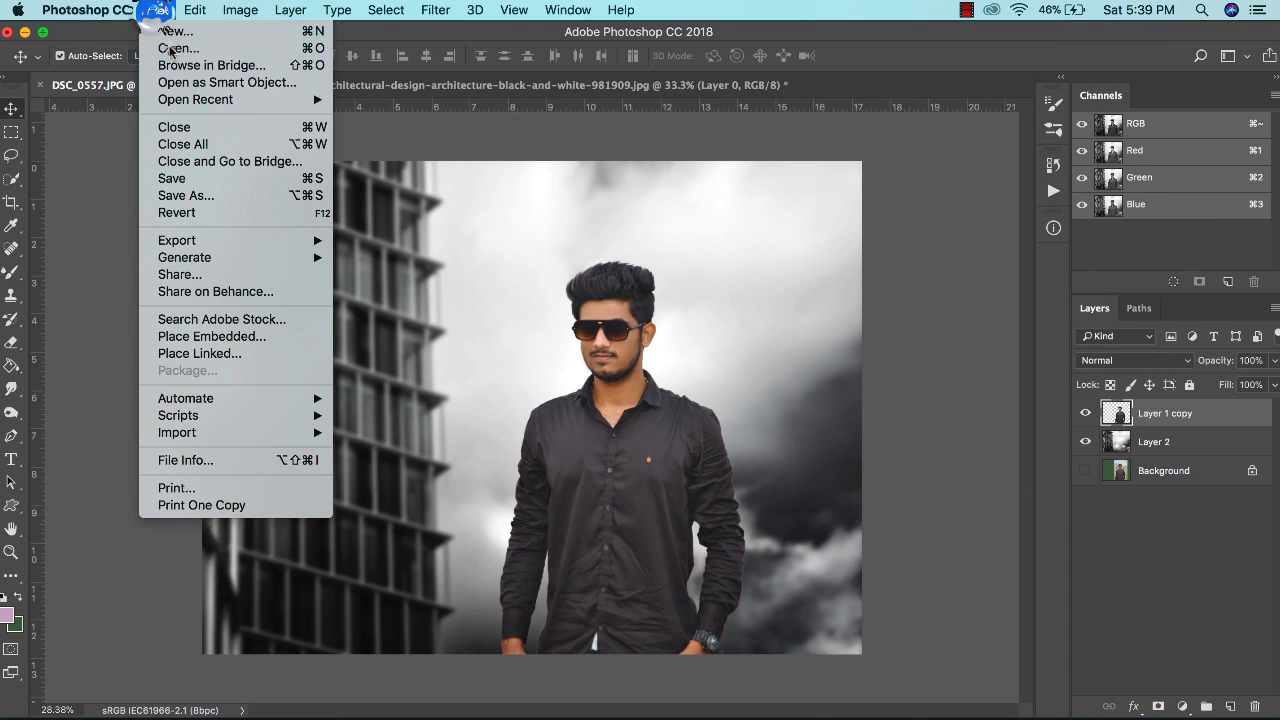
pyautogui.click(172, 40)
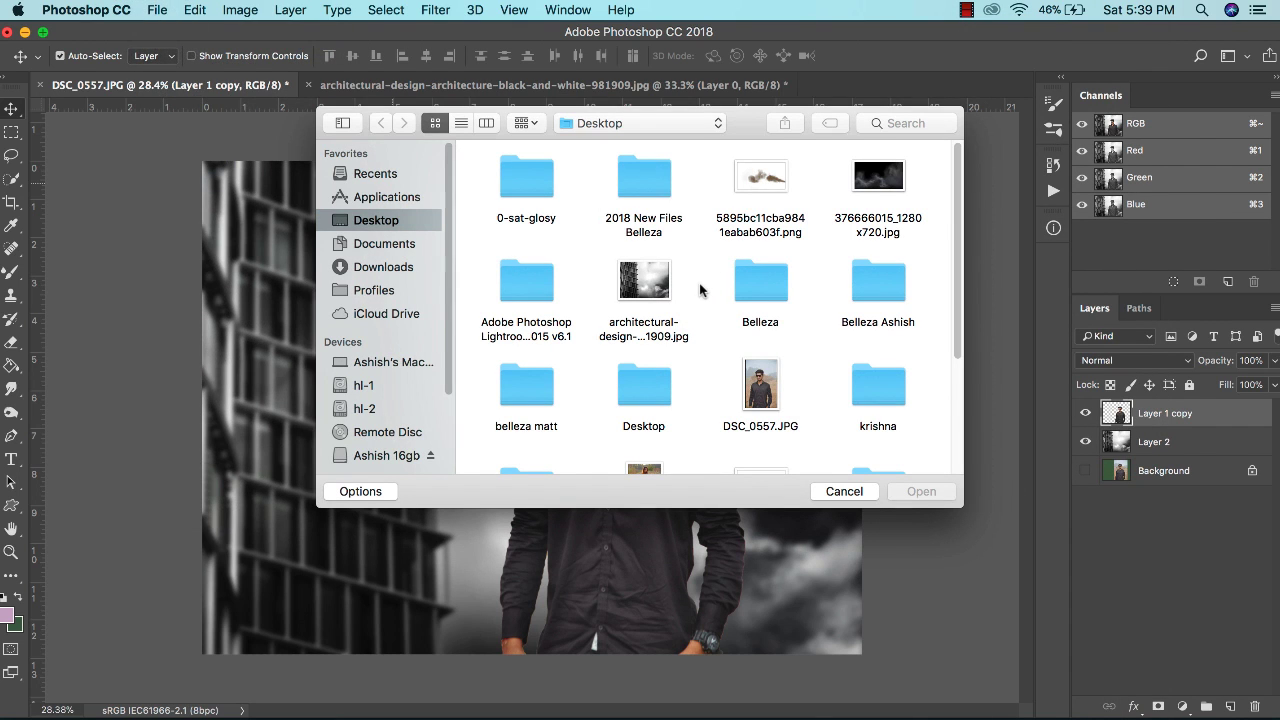
pyautogui.scroll(-5, 700, 272)
pyautogui.doubleClick(752, 287)
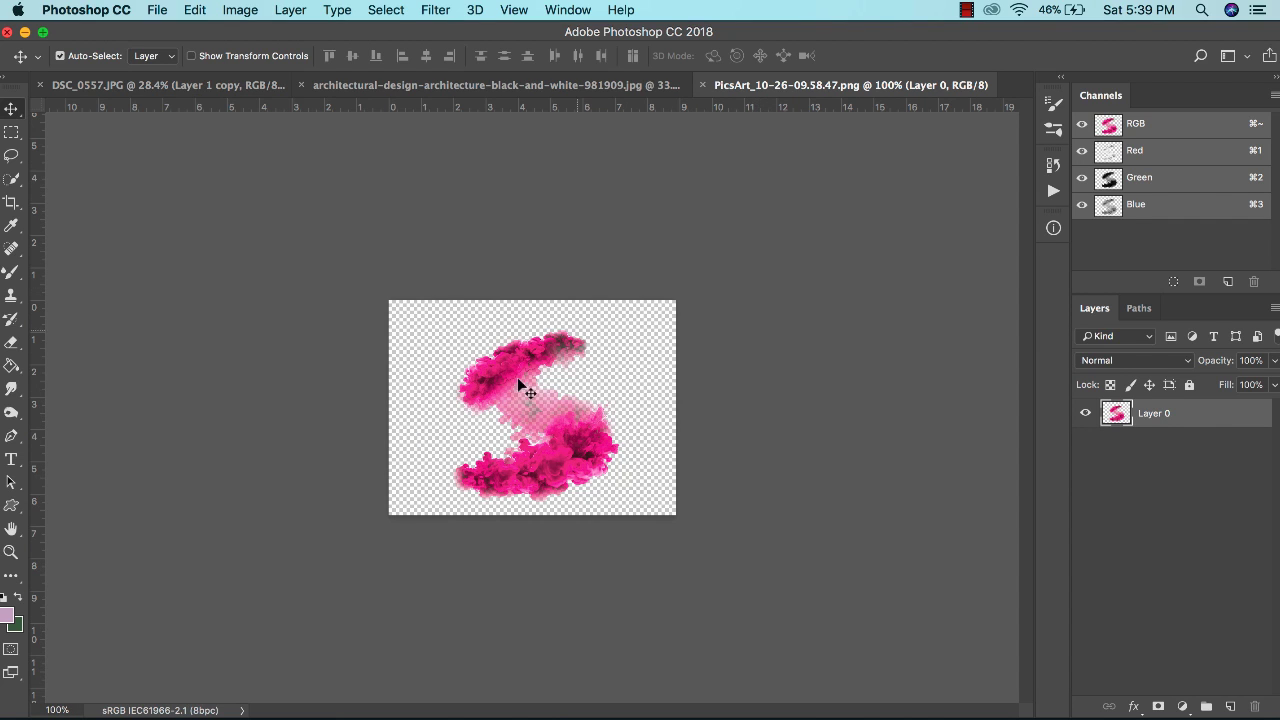
pyautogui.moveTo(540, 483); pyautogui.dragTo(562, 350)
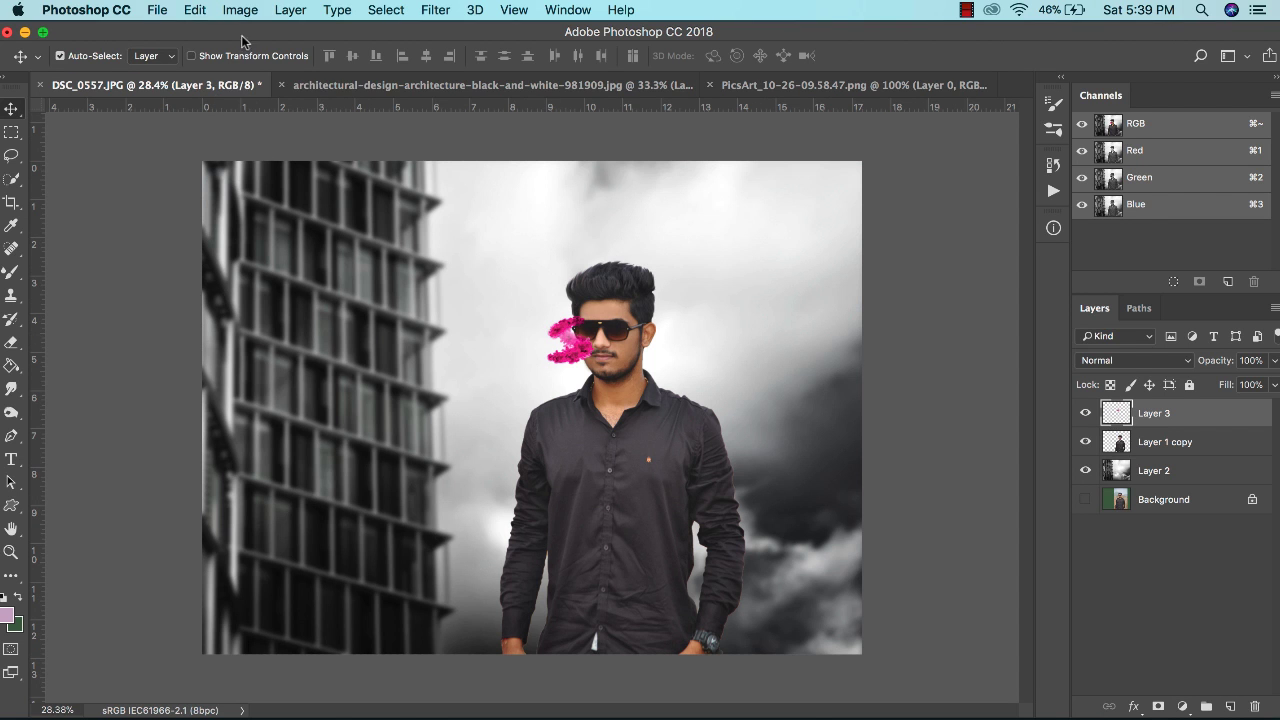
# - Enlarge the pink smoke with Free Transform and position it over the man from his chin down to the image's lower edge
pyautogui.click(195, 10)
pyautogui.click(230, 391)
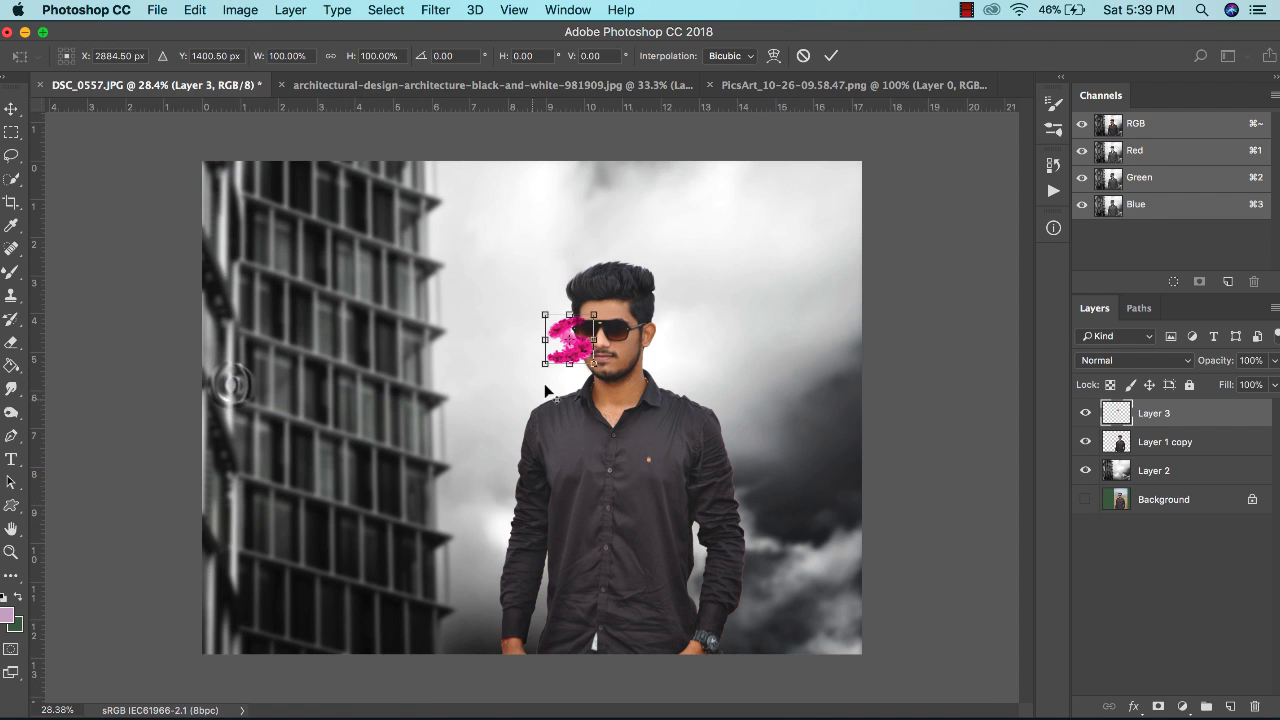
pyautogui.moveTo(594, 364); pyautogui.dragTo(772, 602)
pyautogui.moveTo(713, 427); pyautogui.dragTo(735, 550)
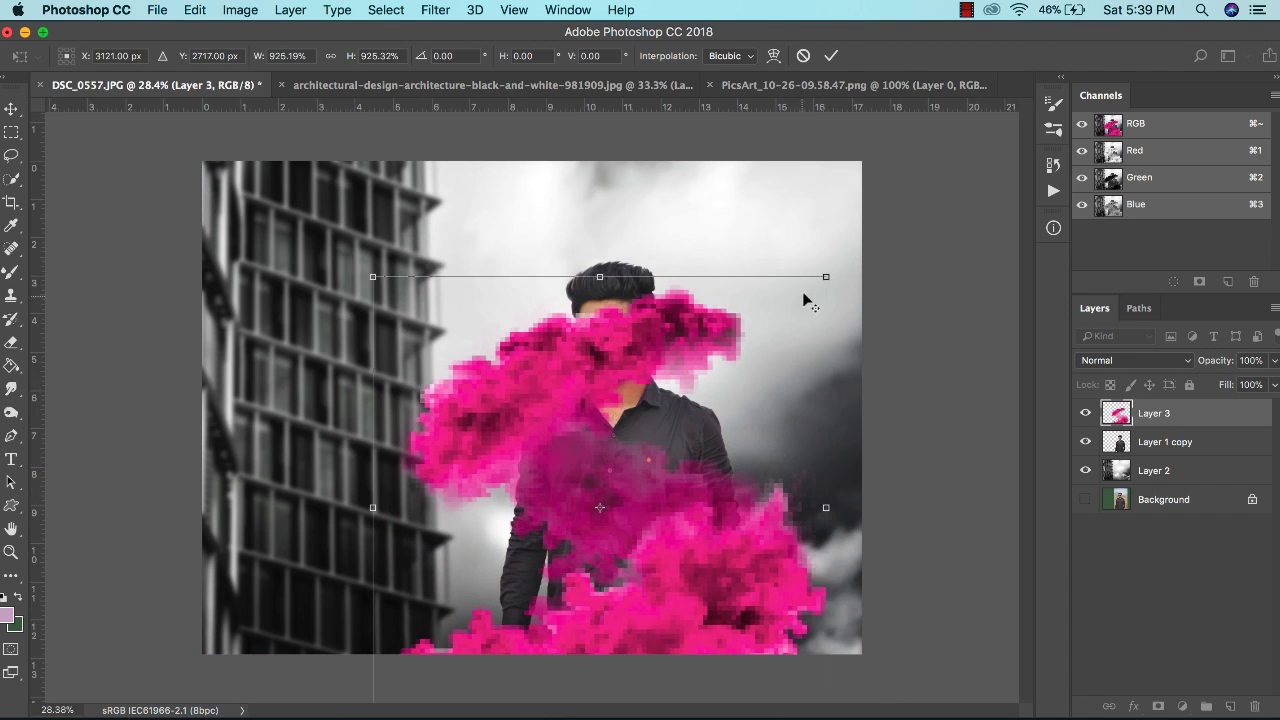
pyautogui.moveTo(824, 278); pyautogui.dragTo(780, 320)
pyautogui.moveTo(681, 416); pyautogui.dragTo(696, 418)
pyautogui.press('Return')
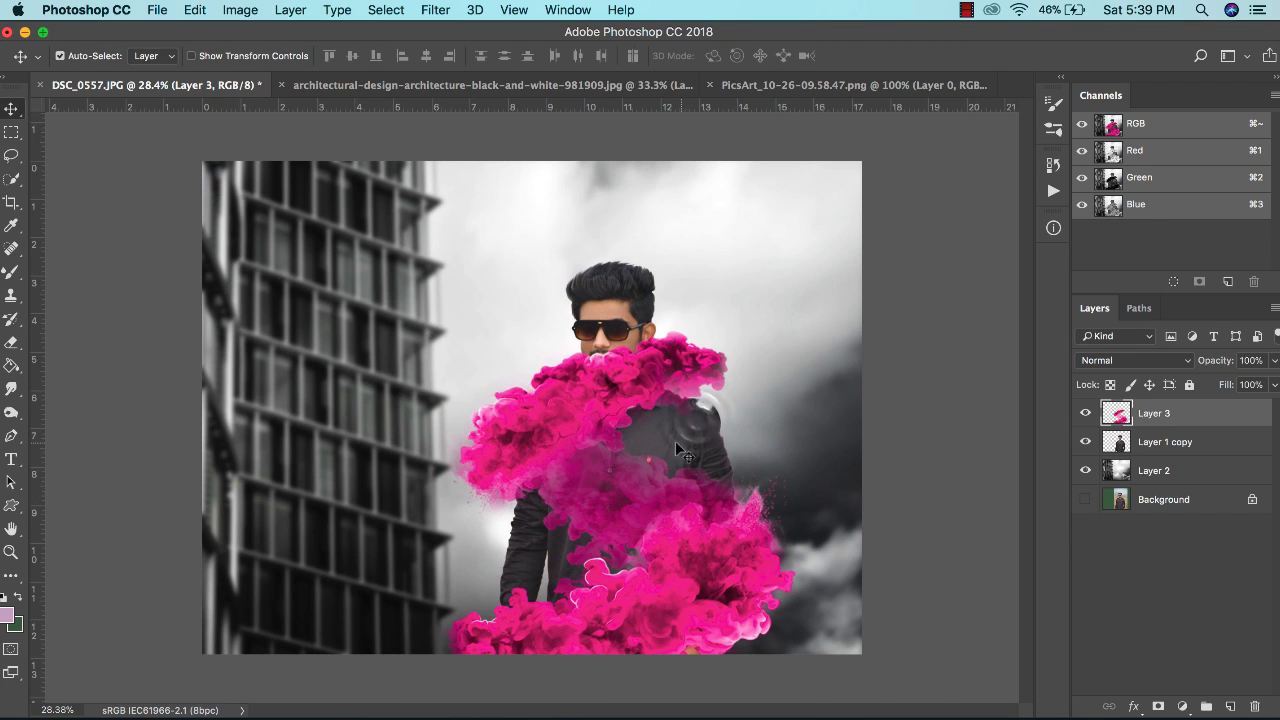
# - Scale the pink smoke to about 93.5% and move it down so it starts at the man's upper chest
pyautogui.press('super+t')
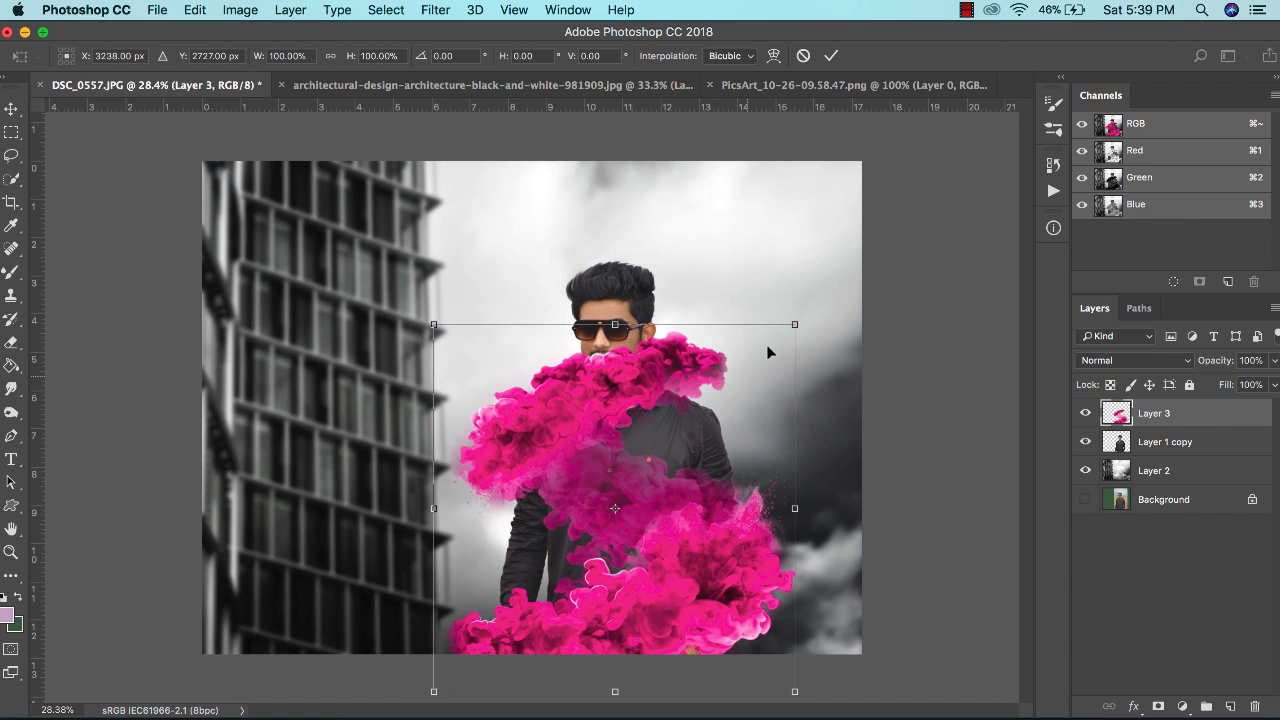
pyautogui.moveTo(796, 322)
pyautogui.mouseDown()
pyautogui.moveTo(714, 402)
pyautogui.moveTo(940, 185)
pyautogui.moveTo(786, 338)
pyautogui.mouseUp()
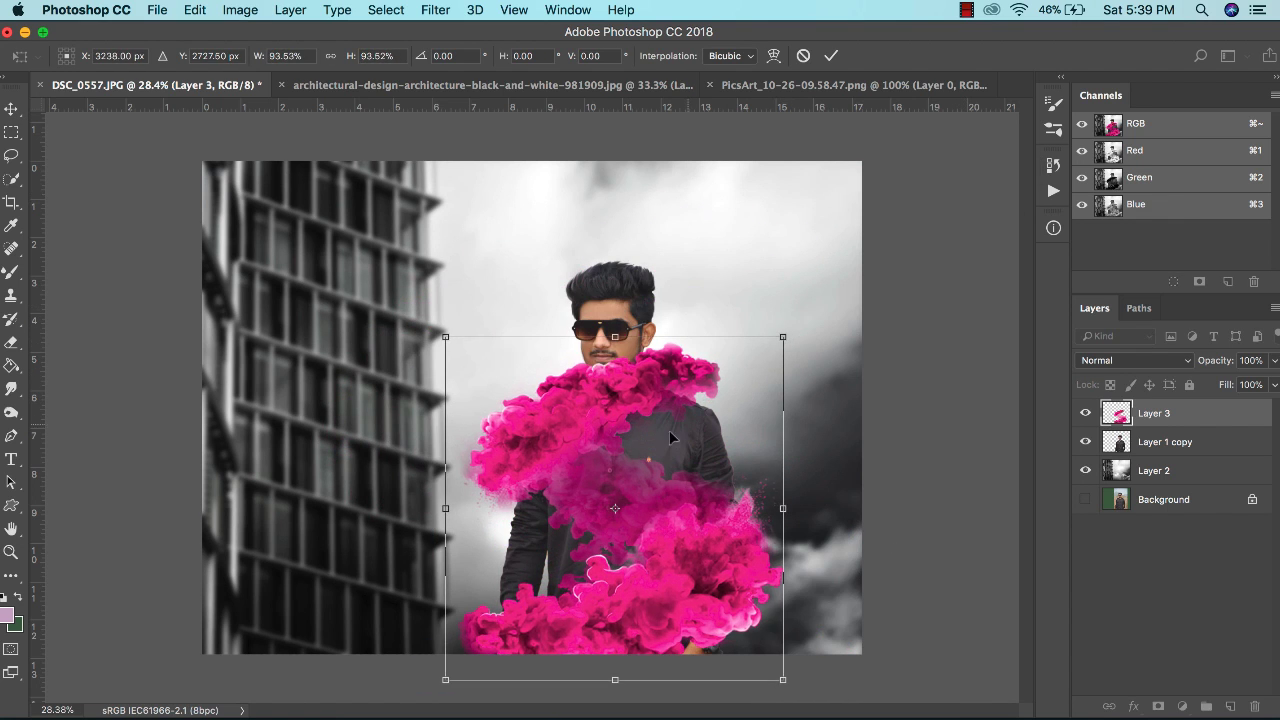
pyautogui.moveTo(620, 414); pyautogui.dragTo(631, 526)
pyautogui.press('Return')
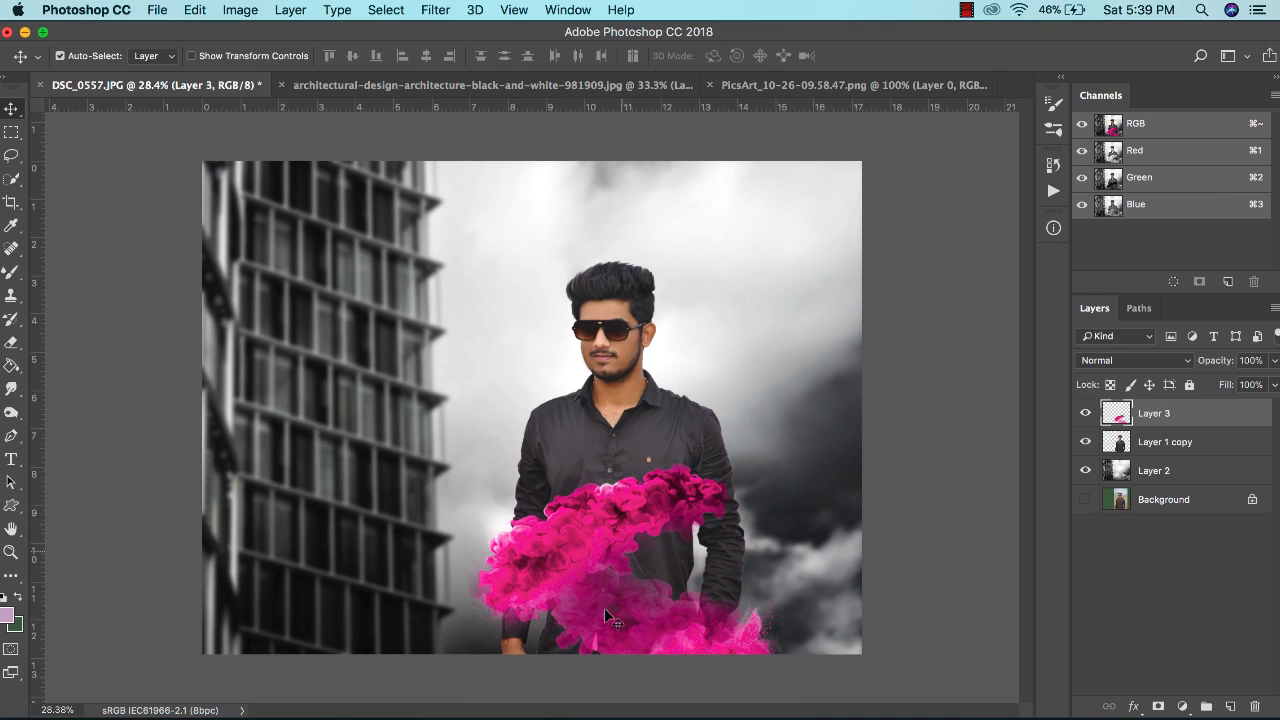
pyautogui.scroll(-1, 680, 480)
pyautogui.moveTo(591, 517); pyautogui.dragTo(593, 468)
pyautogui.scroll(4, 602, 531)
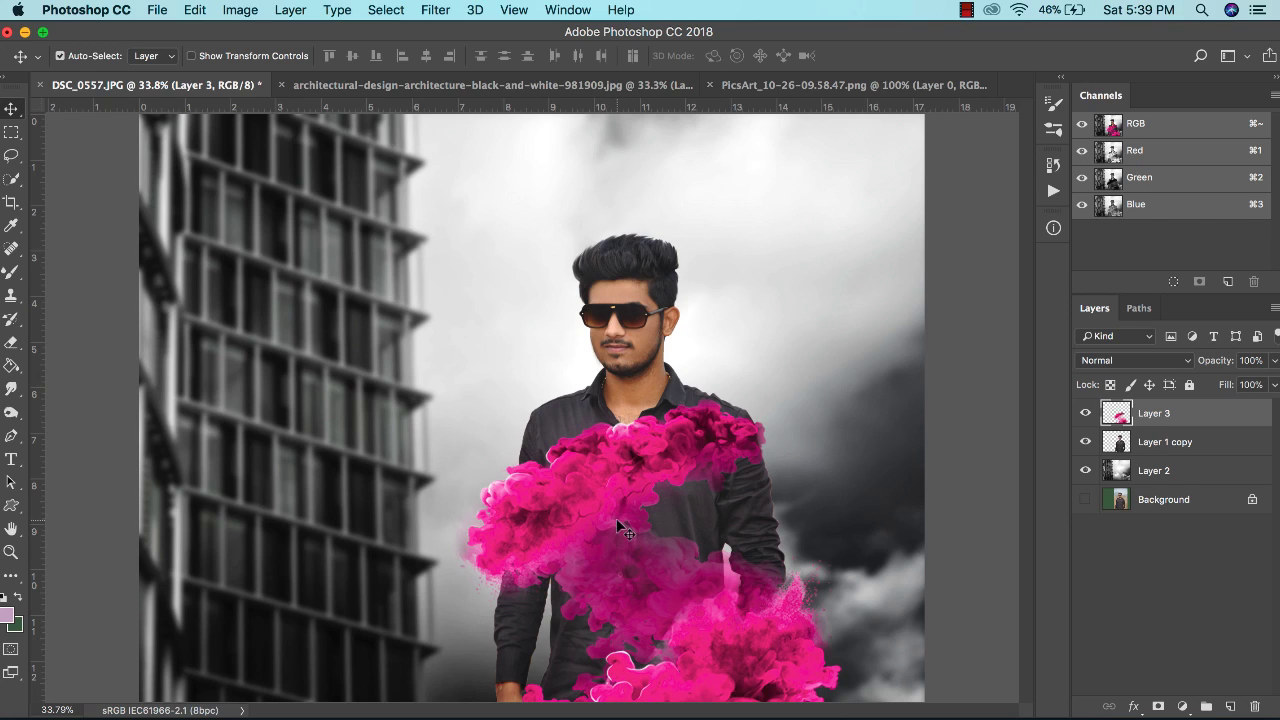
pyautogui.click(1159, 446)
pyautogui.click(1210, 438)
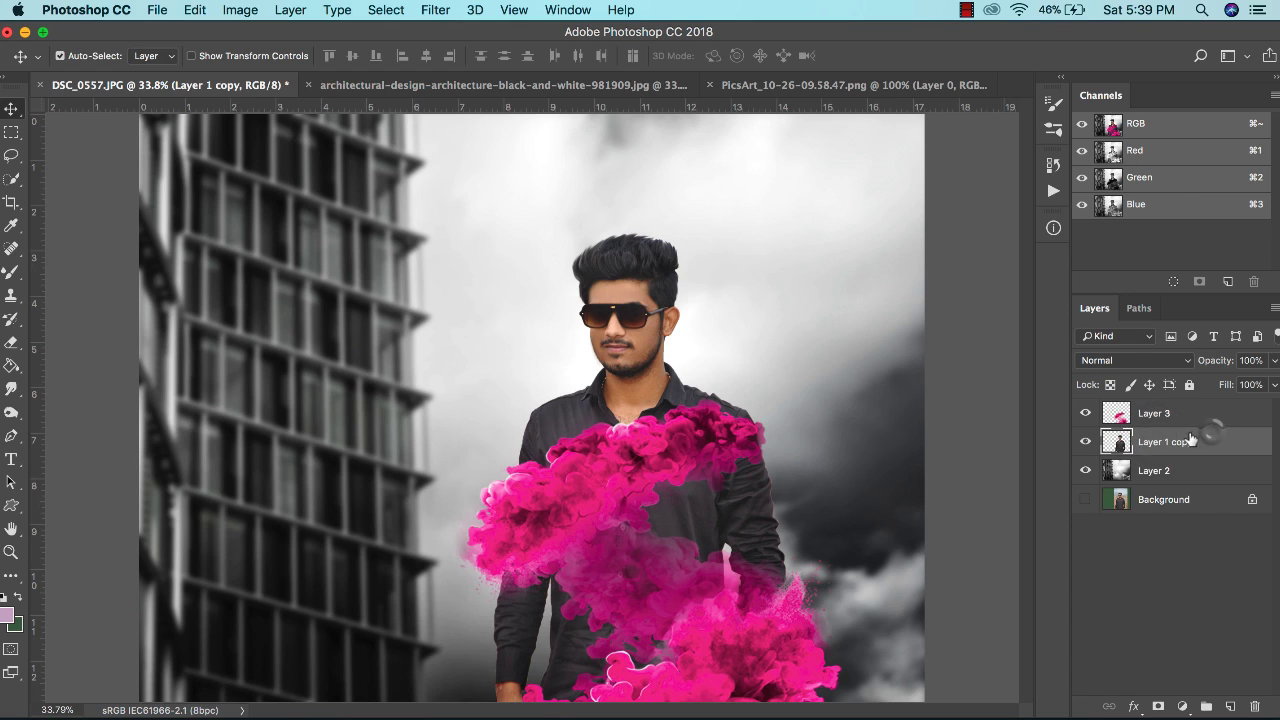
pyautogui.moveTo(1182, 443); pyautogui.dragTo(1145, 450)
pyautogui.scroll(4, 745, 540)
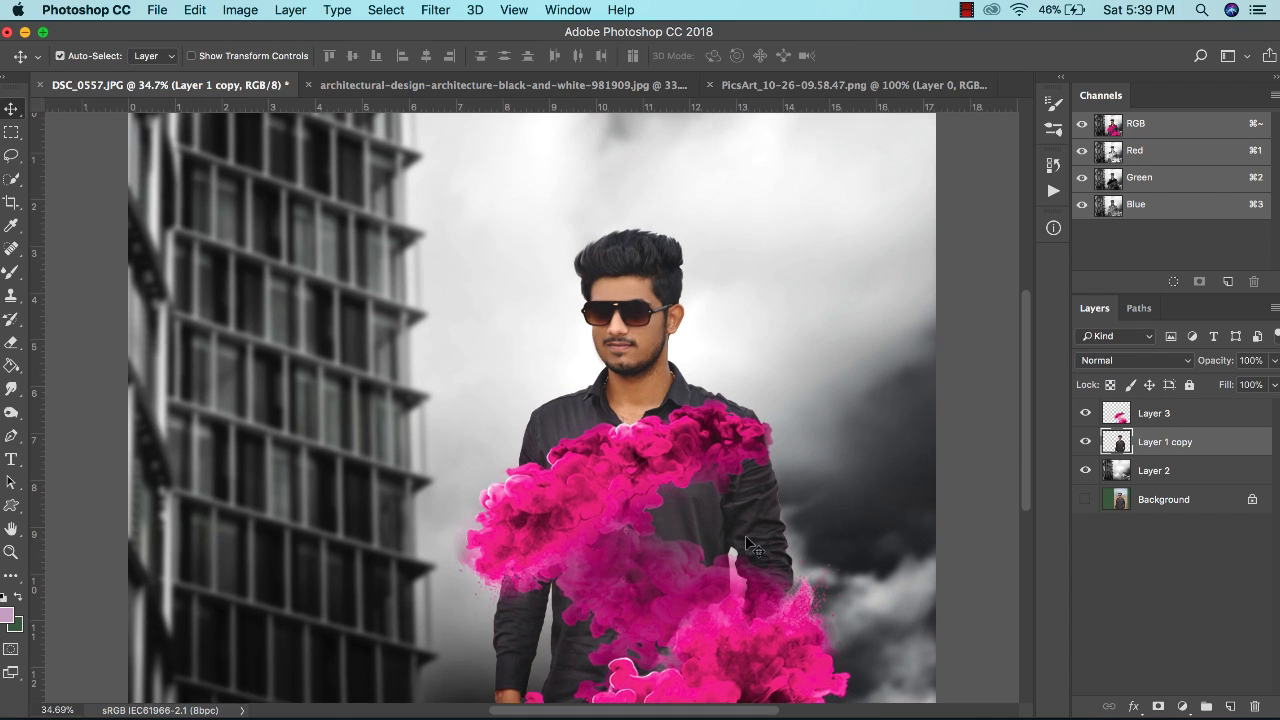
pyautogui.scroll(1, 720, 545)
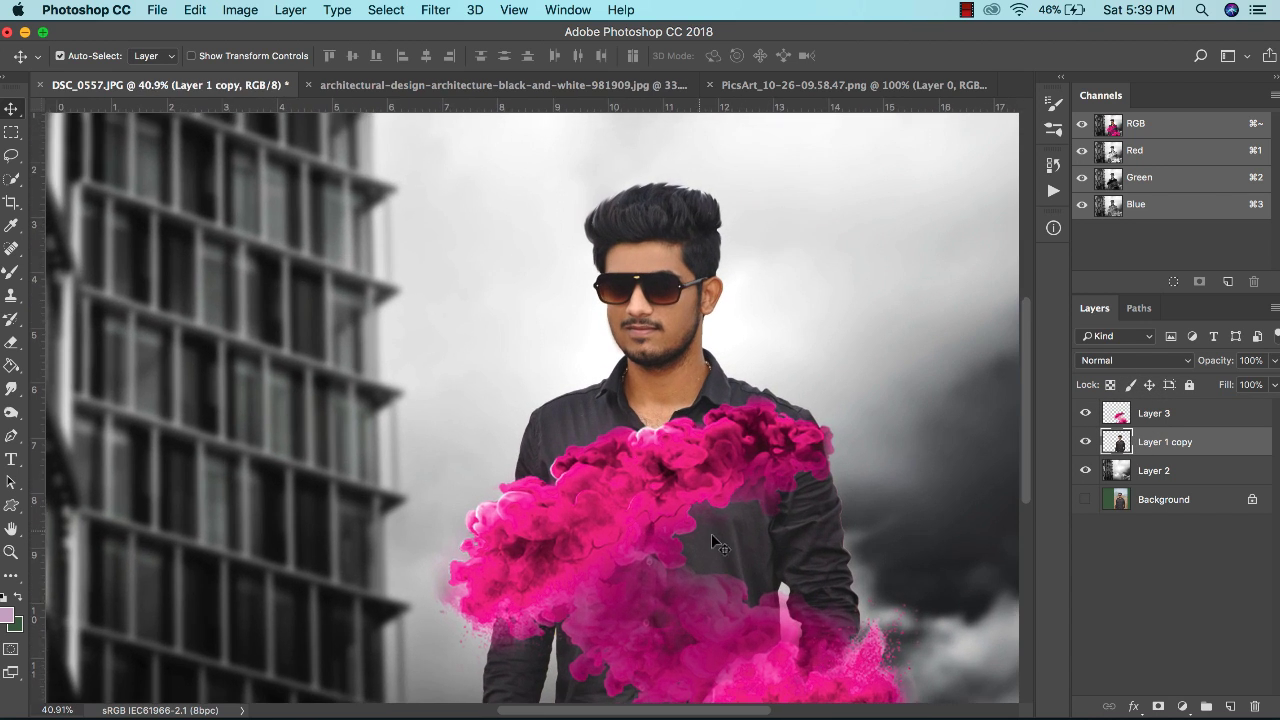
pyautogui.moveTo(720, 491); pyautogui.dragTo(665, 352)
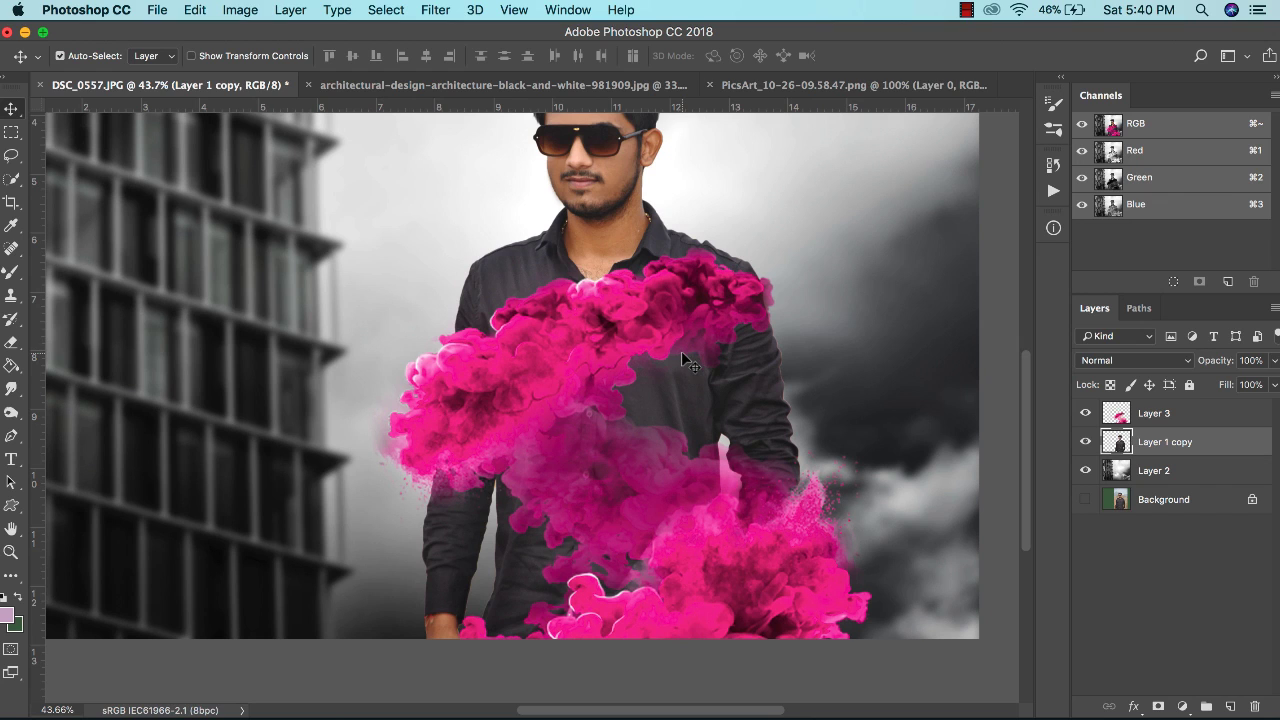
# - Clip a Hue/Saturation adjustment to the smoke layer with Hue -130 and Saturation -54, and compare the image with and without it
pyautogui.click(1193, 415)
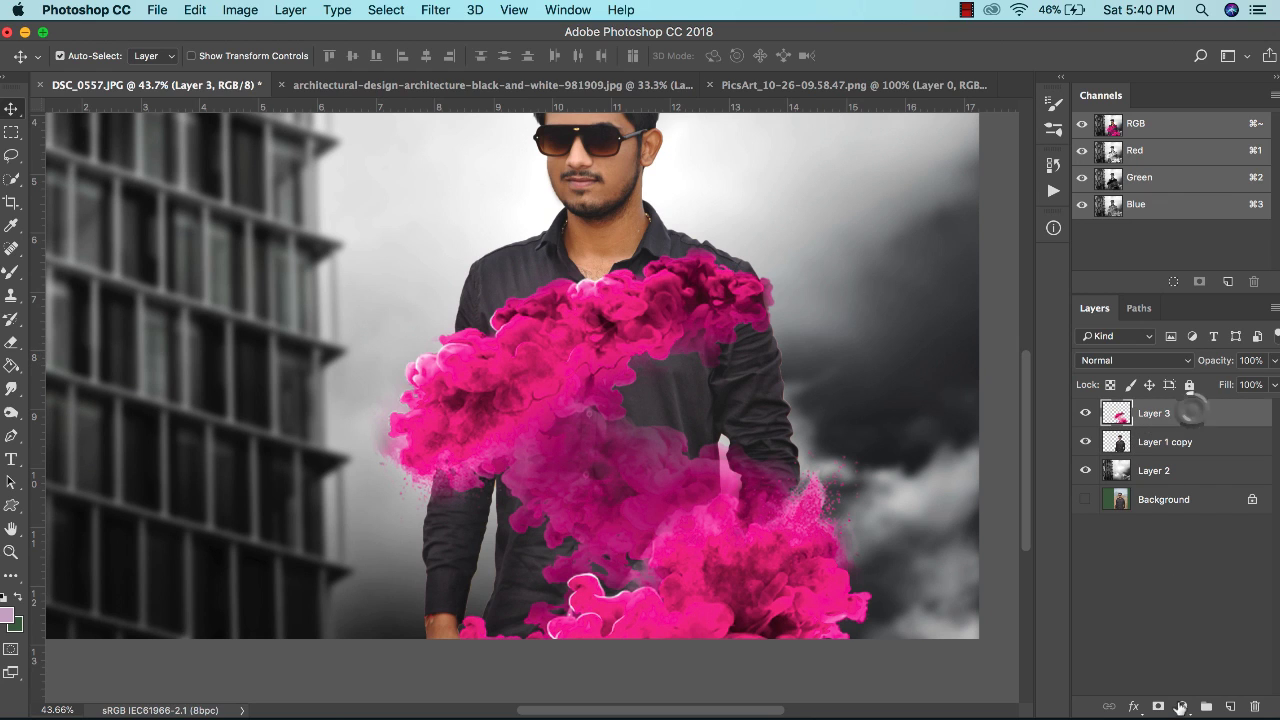
pyautogui.click(1183, 706)
pyautogui.click(1208, 546)
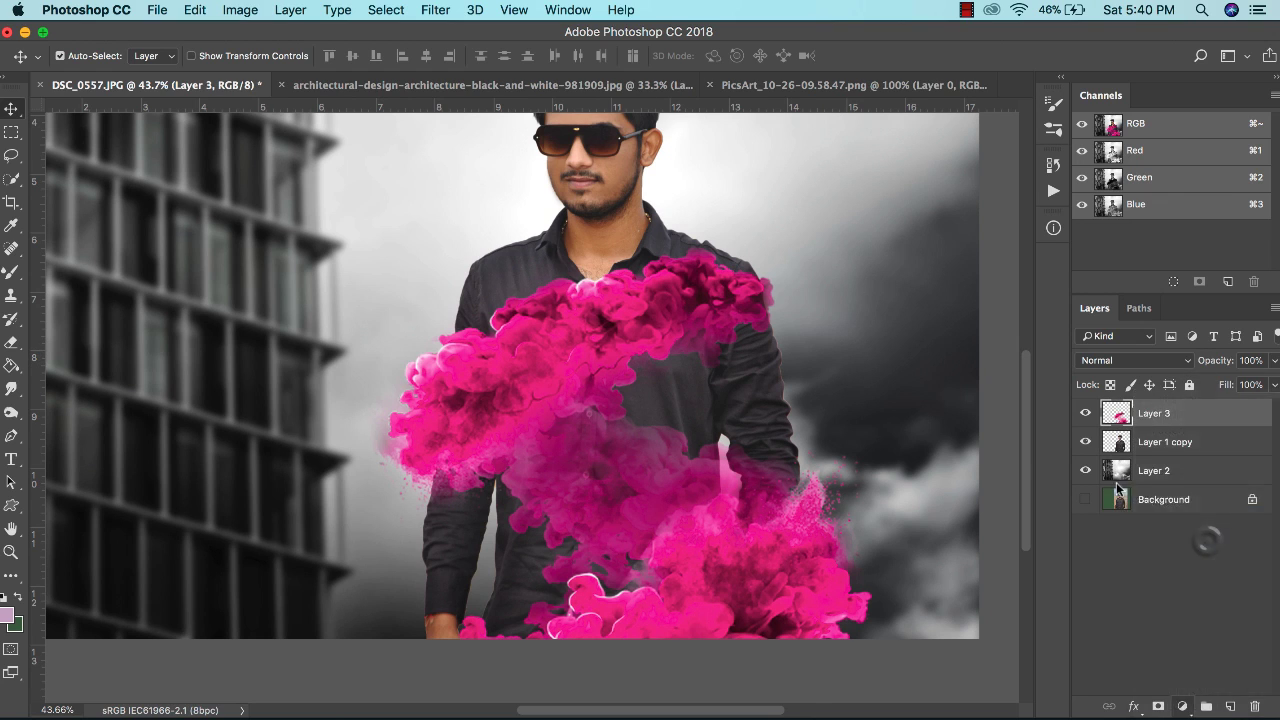
pyautogui.click(677, 673)
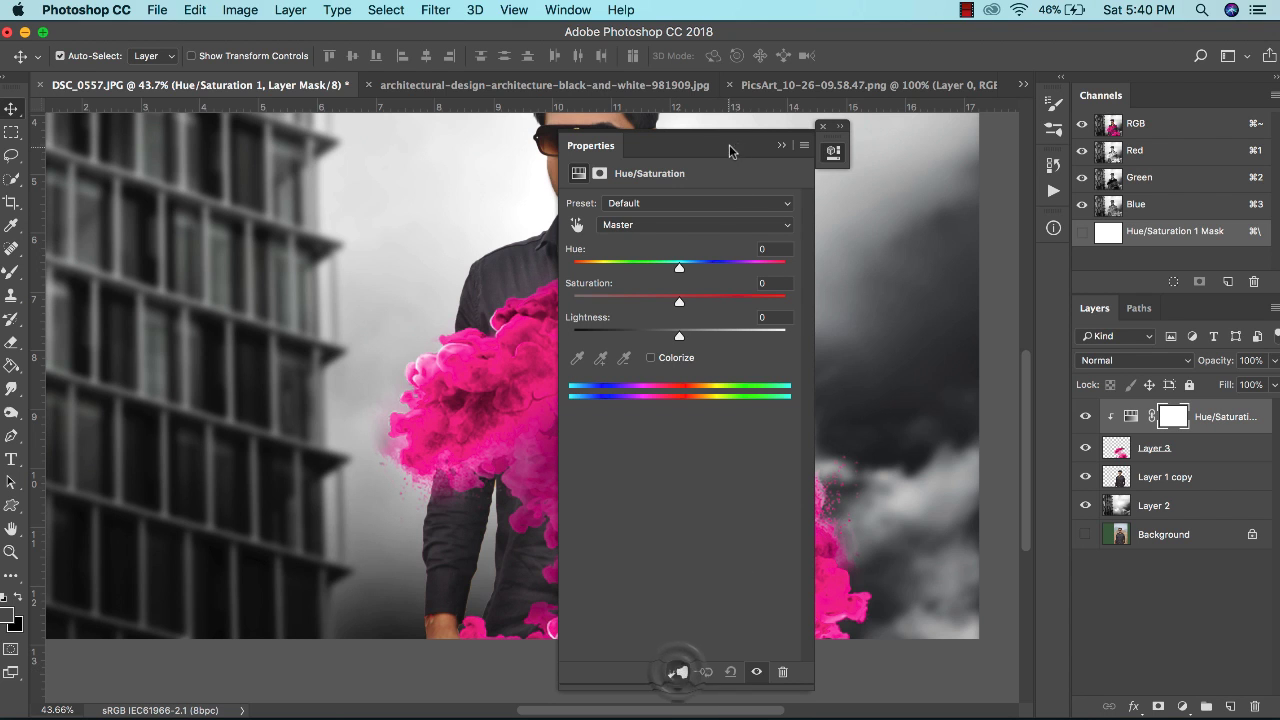
pyautogui.moveTo(729, 144); pyautogui.dragTo(928, 140)
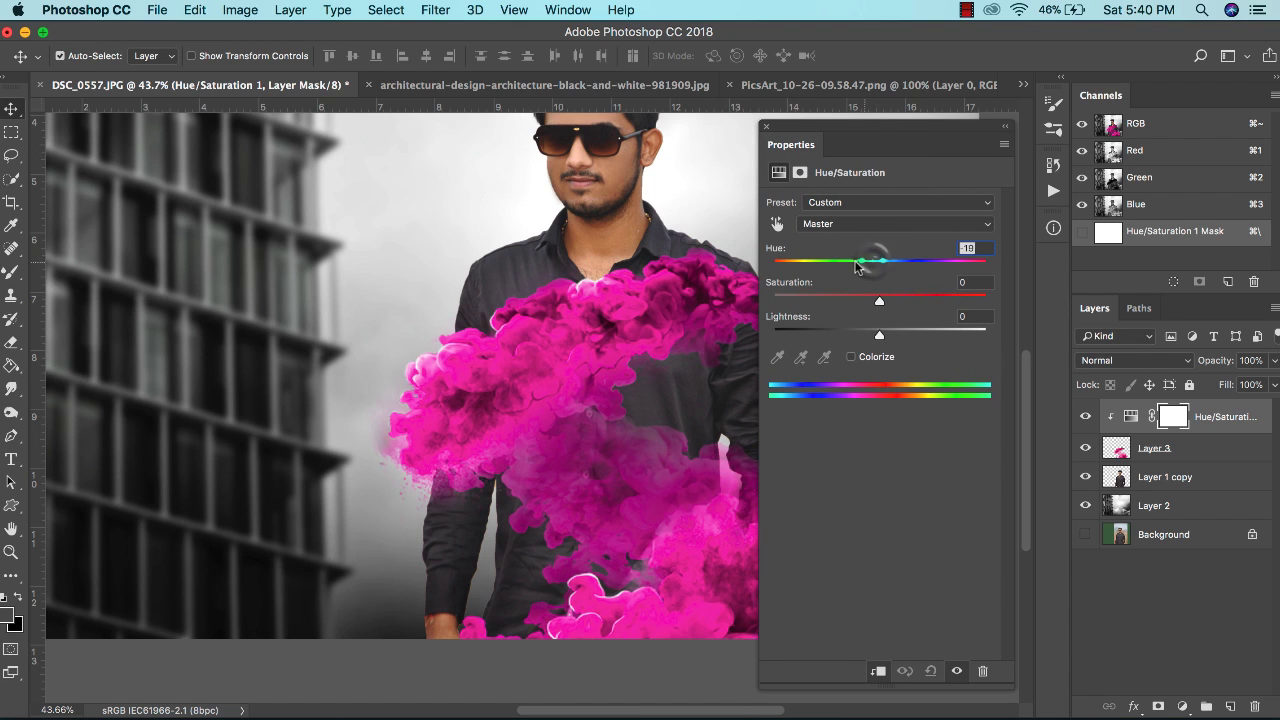
pyautogui.moveTo(856, 266); pyautogui.dragTo(796, 268)
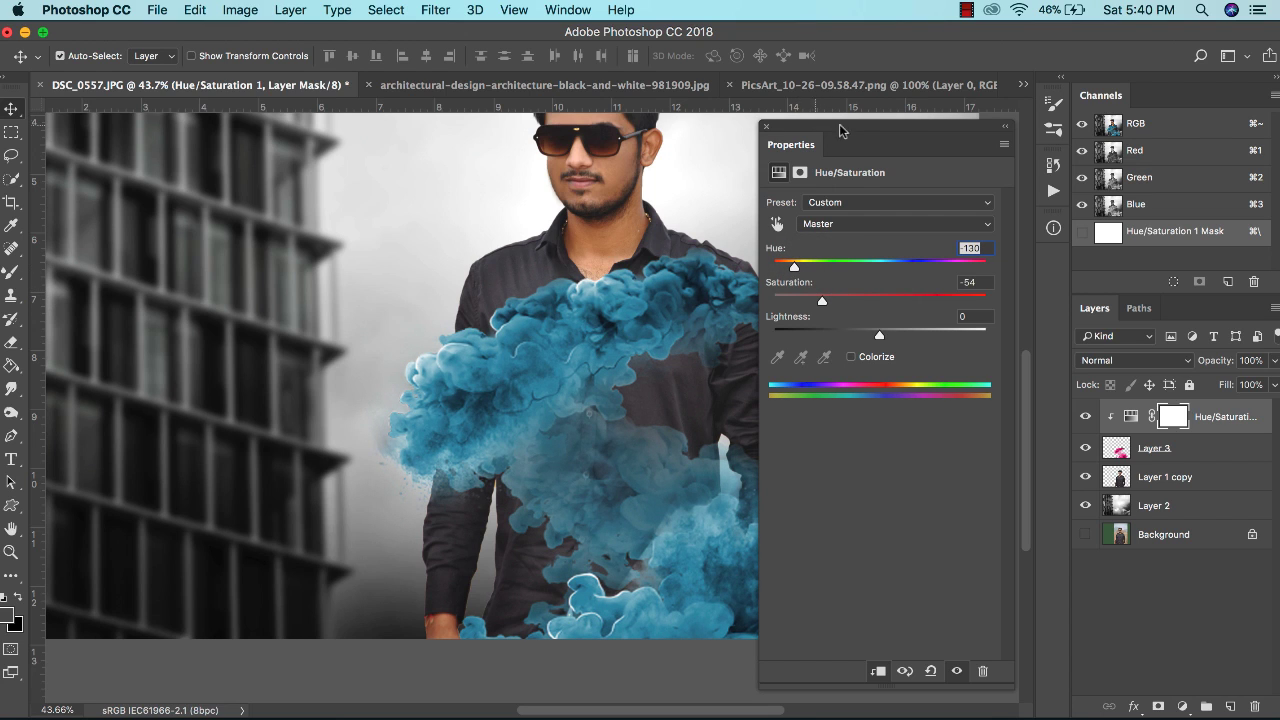
pyautogui.click(765, 127)
pyautogui.click(1085, 417)
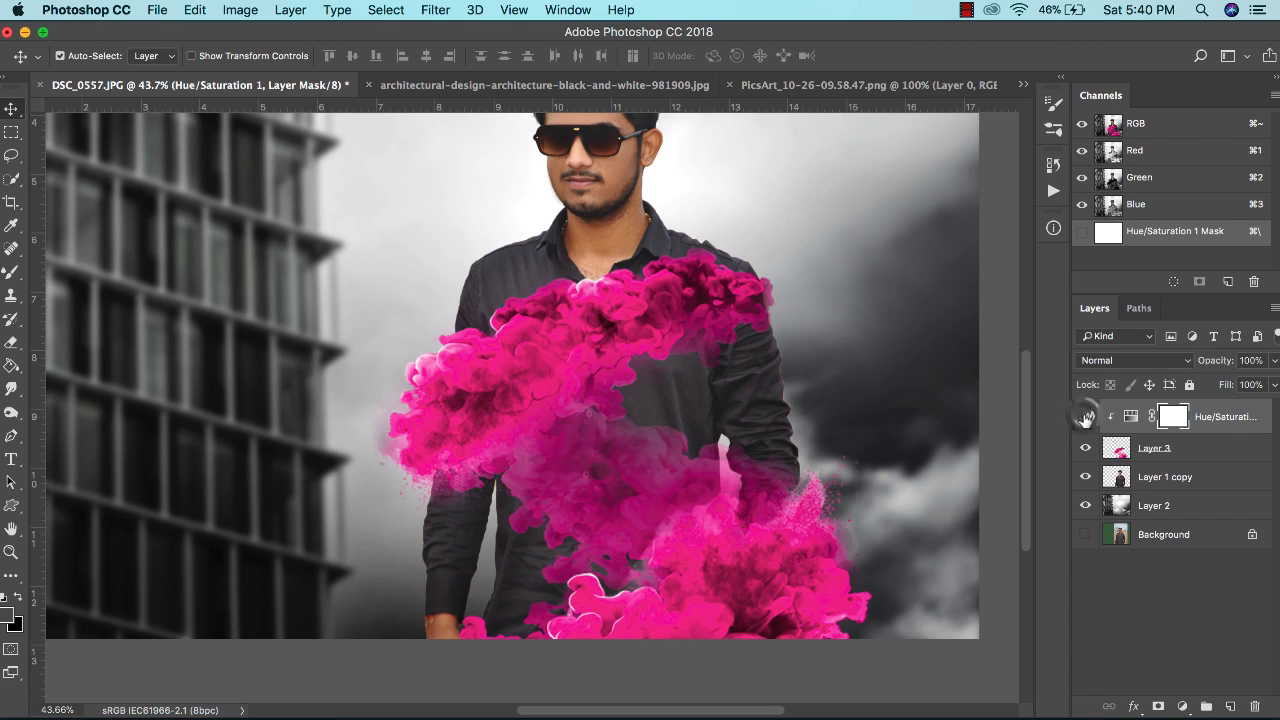
pyautogui.click(1085, 417)
# - Merge the Hue/Saturation adjustment and the smoke on Layer 3 into one layer
pyautogui.click(1173, 440)
pyautogui.rightClick(1173, 440)
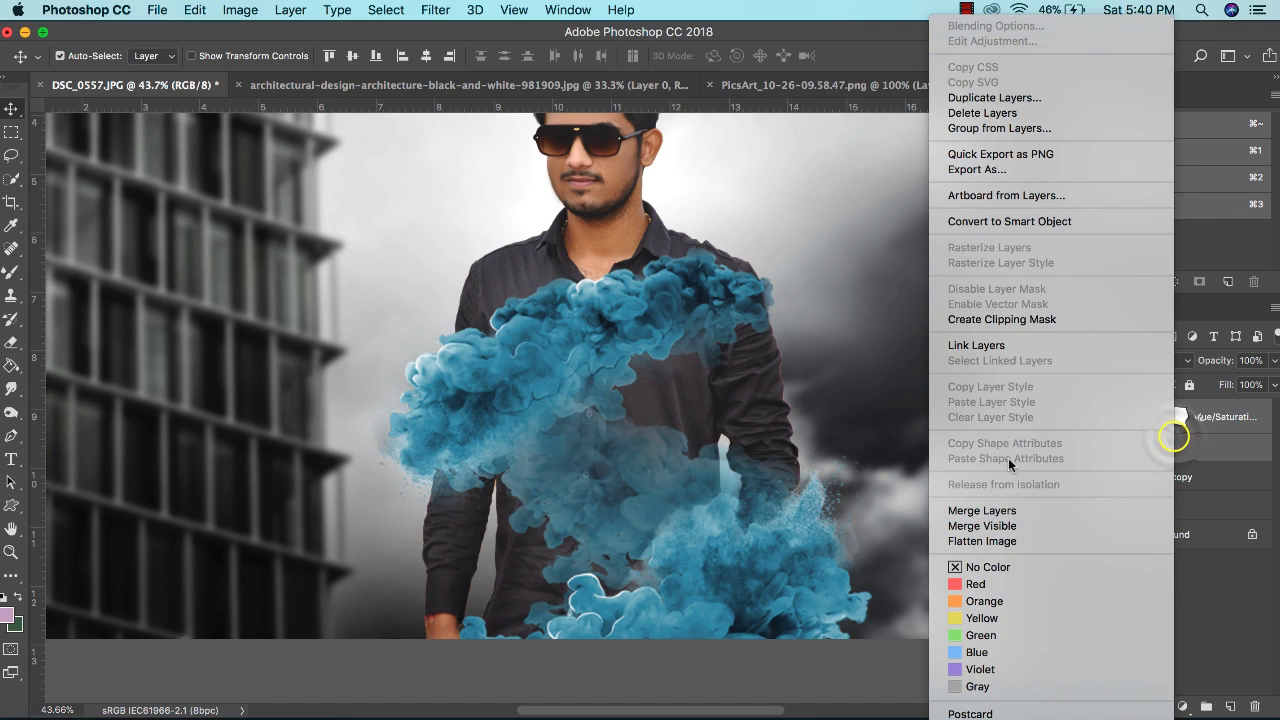
pyautogui.click(995, 508)
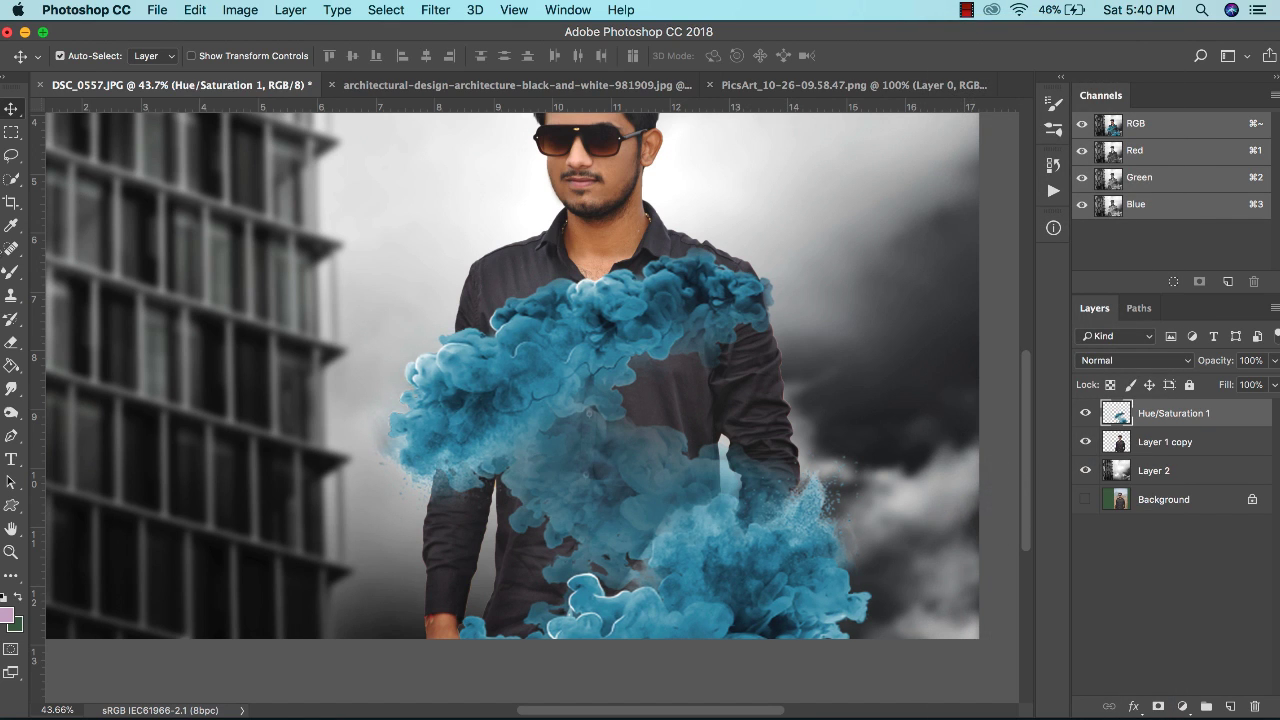
# - Choose a 492 px splatter tip for the Brush tool
pyautogui.click(12, 342)
pyautogui.rightClick(573, 480)
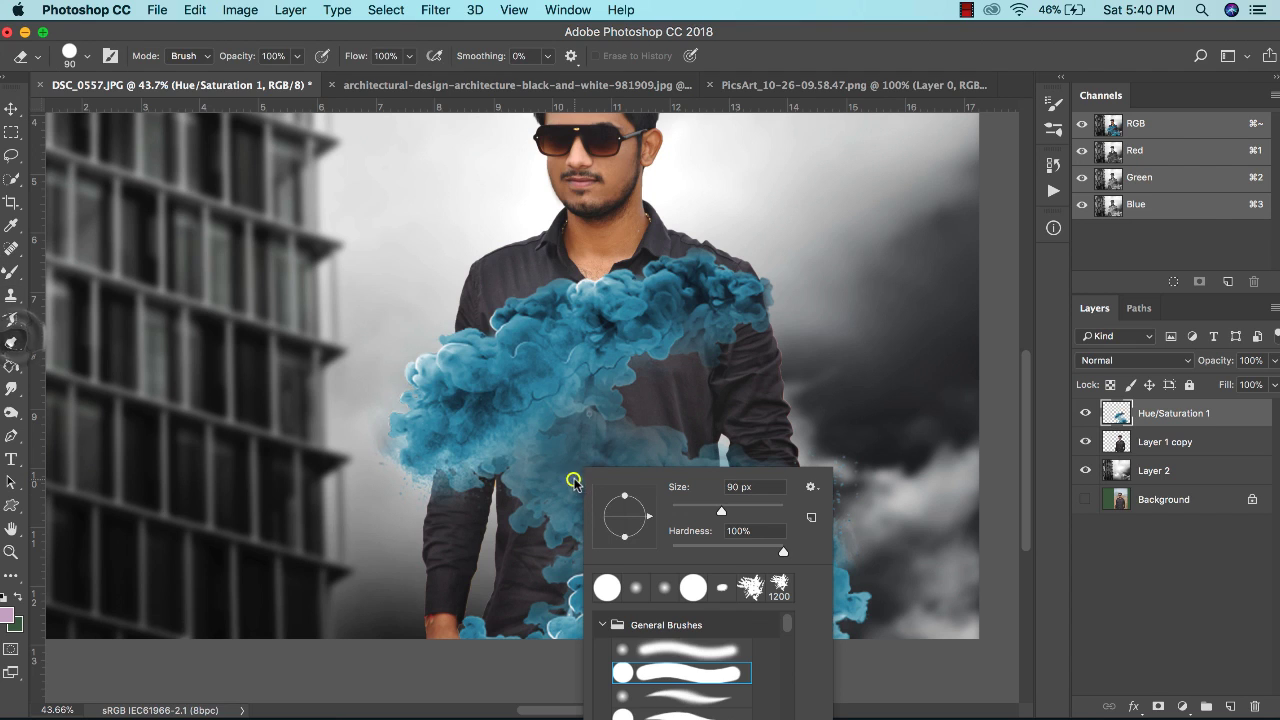
pyautogui.press('b')
pyautogui.doubleClick(745, 588)
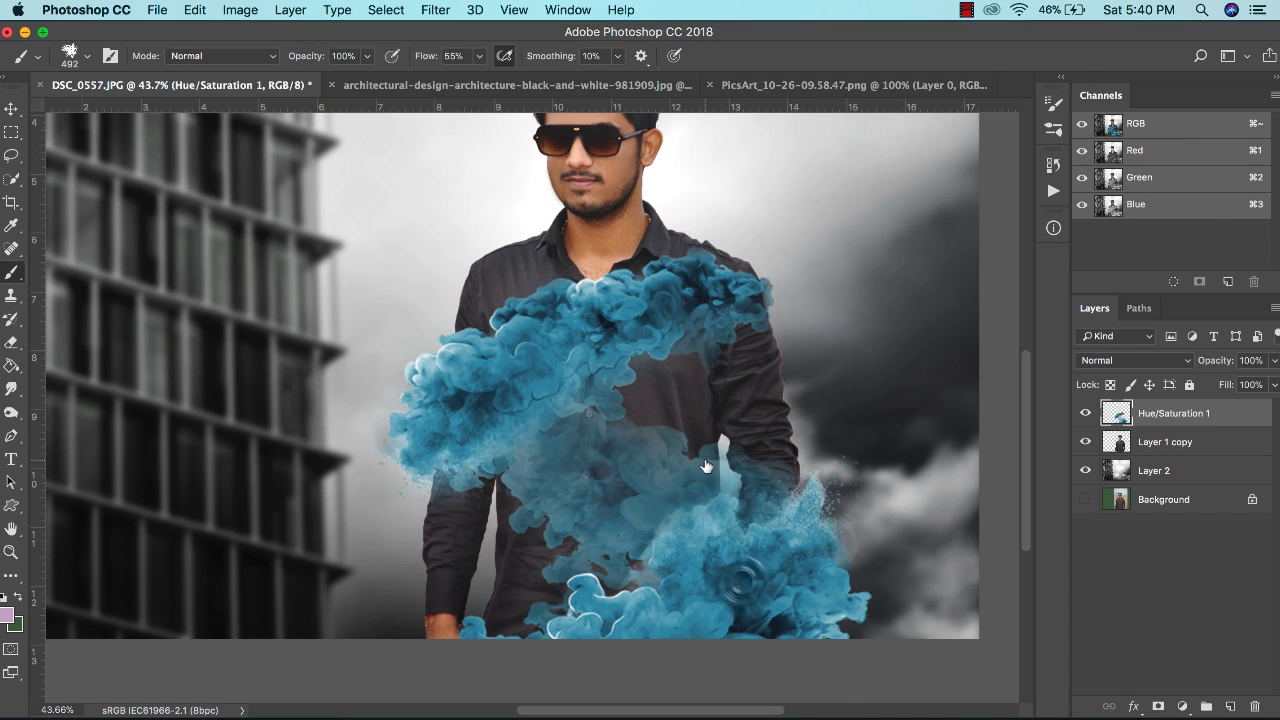
pyautogui.moveTo(646, 462)
pyautogui.mouseDown()
pyautogui.moveTo(601, 488)
pyautogui.moveTo(633, 462)
pyautogui.mouseUp()
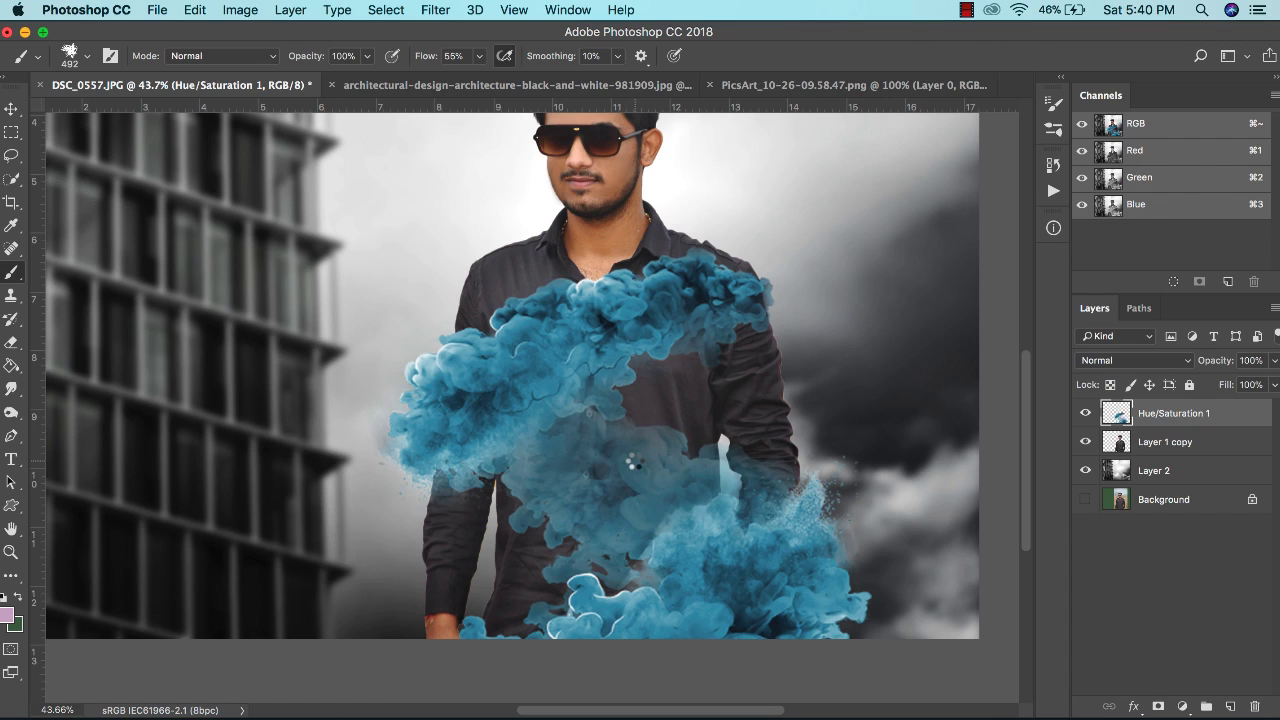
pyautogui.moveTo(706, 430)
pyautogui.mouseDown()
pyautogui.moveTo(583, 490)
pyautogui.moveTo(705, 435)
pyautogui.moveTo(600, 450)
pyautogui.moveTo(503, 522)
pyautogui.moveTo(675, 433)
pyautogui.moveTo(750, 430)
pyautogui.moveTo(610, 490)
pyautogui.moveTo(630, 475)
pyautogui.moveTo(615, 515)
pyautogui.moveTo(485, 550)
pyautogui.moveTo(620, 415)
pyautogui.moveTo(685, 435)
pyautogui.moveTo(655, 440)
pyautogui.mouseUp()
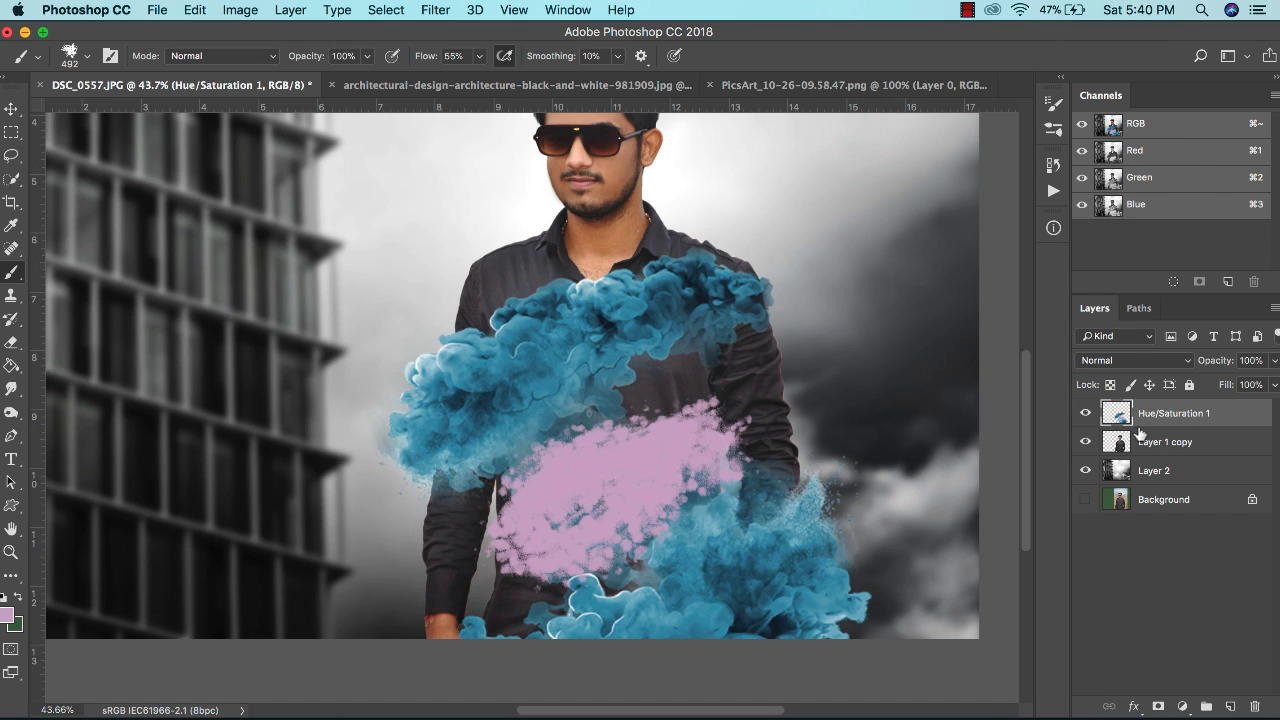
pyautogui.press('super+alt+z')
pyautogui.press('super+alt+z')
pyautogui.press('super+alt+z')
pyautogui.press('super+alt+z')
pyautogui.press('super+alt+z')
pyautogui.press('super+alt+z')
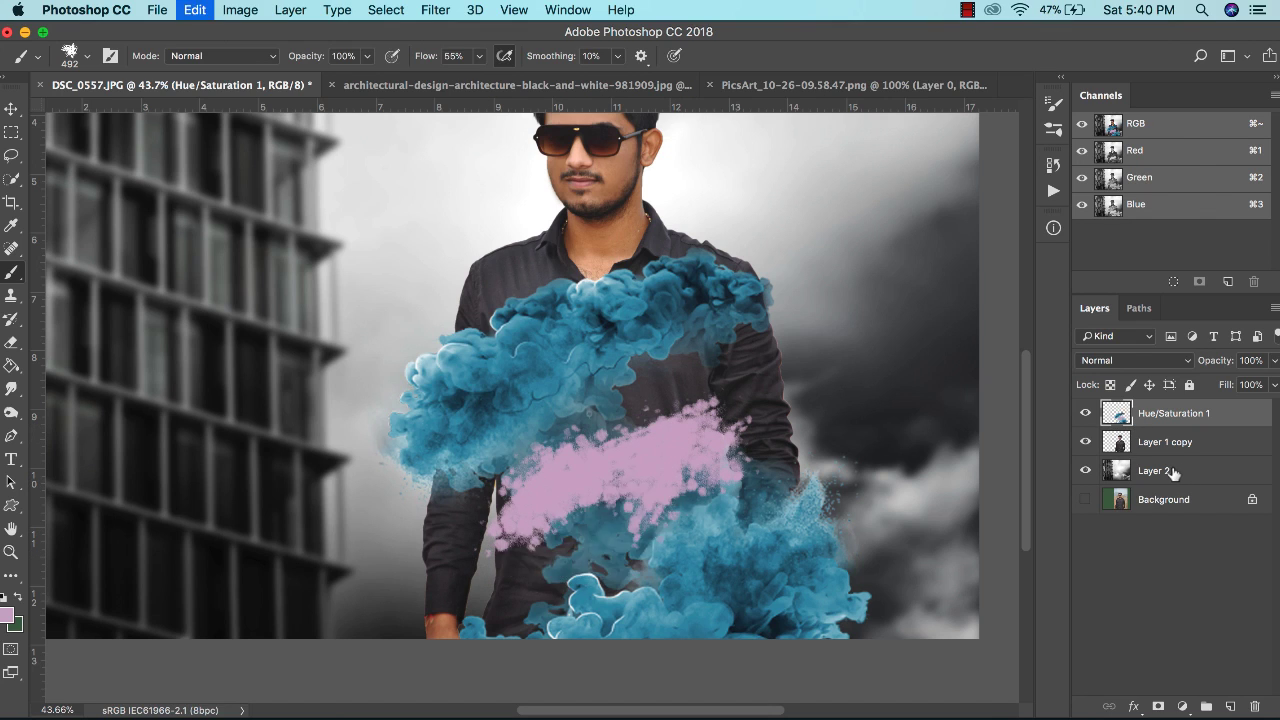
pyautogui.press('super+alt+z')
pyautogui.press('super+alt+z')
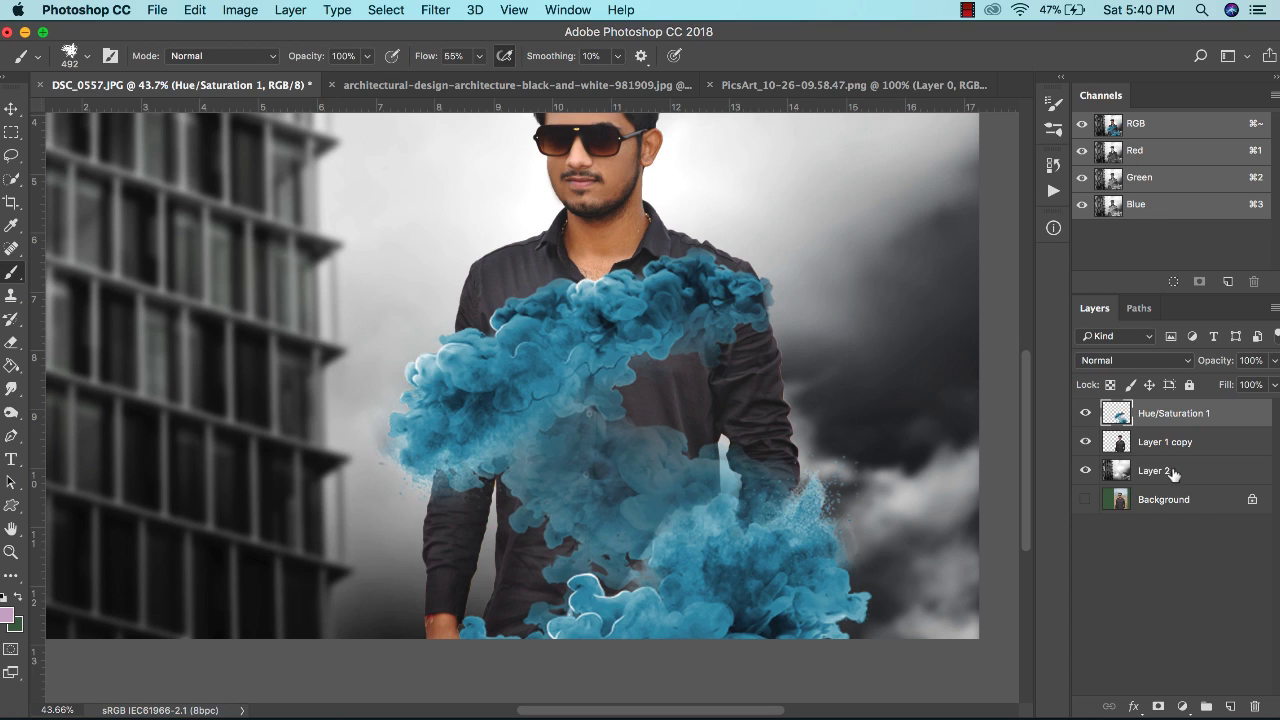
# - Create a new layer above the smoke and paint splatter strokes over the smoke's middle section at the man's waist
pyautogui.click(1232, 708)
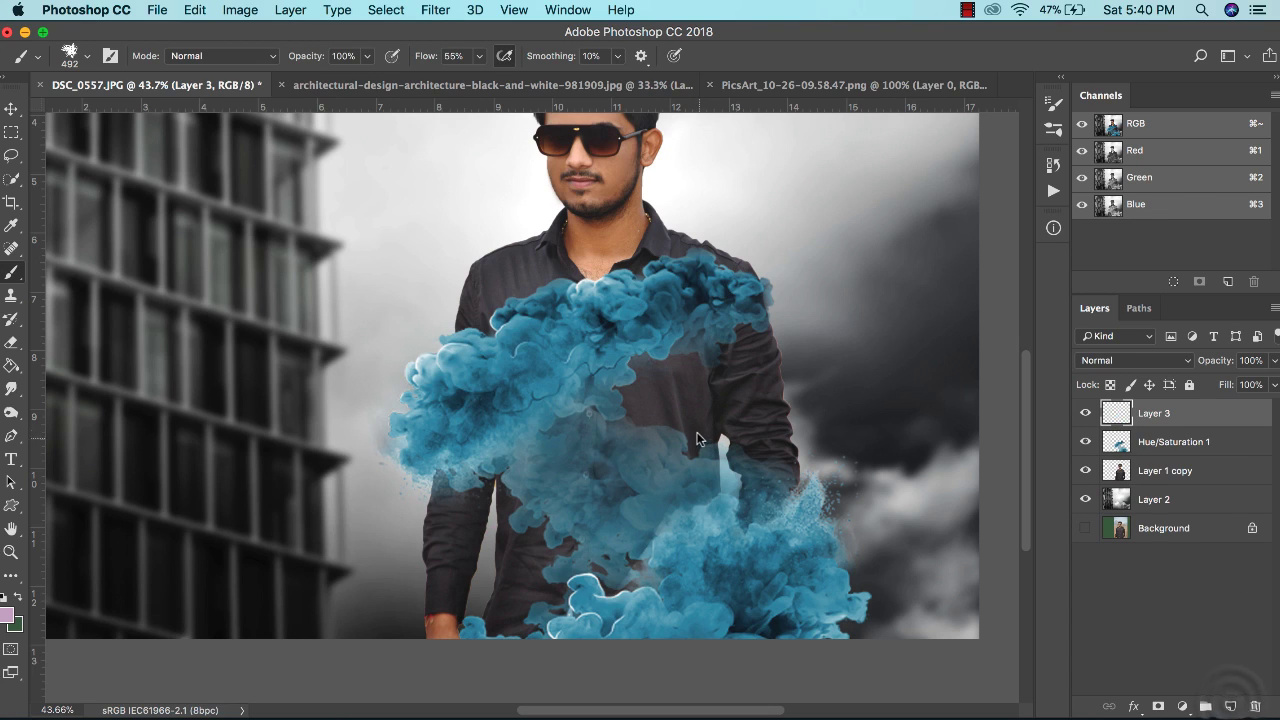
pyautogui.moveTo(697, 438)
pyautogui.mouseDown()
pyautogui.moveTo(612, 515)
pyautogui.moveTo(478, 515)
pyautogui.moveTo(620, 420)
pyautogui.moveTo(670, 420)
pyautogui.moveTo(690, 440)
pyautogui.moveTo(693, 489)
pyautogui.mouseUp()
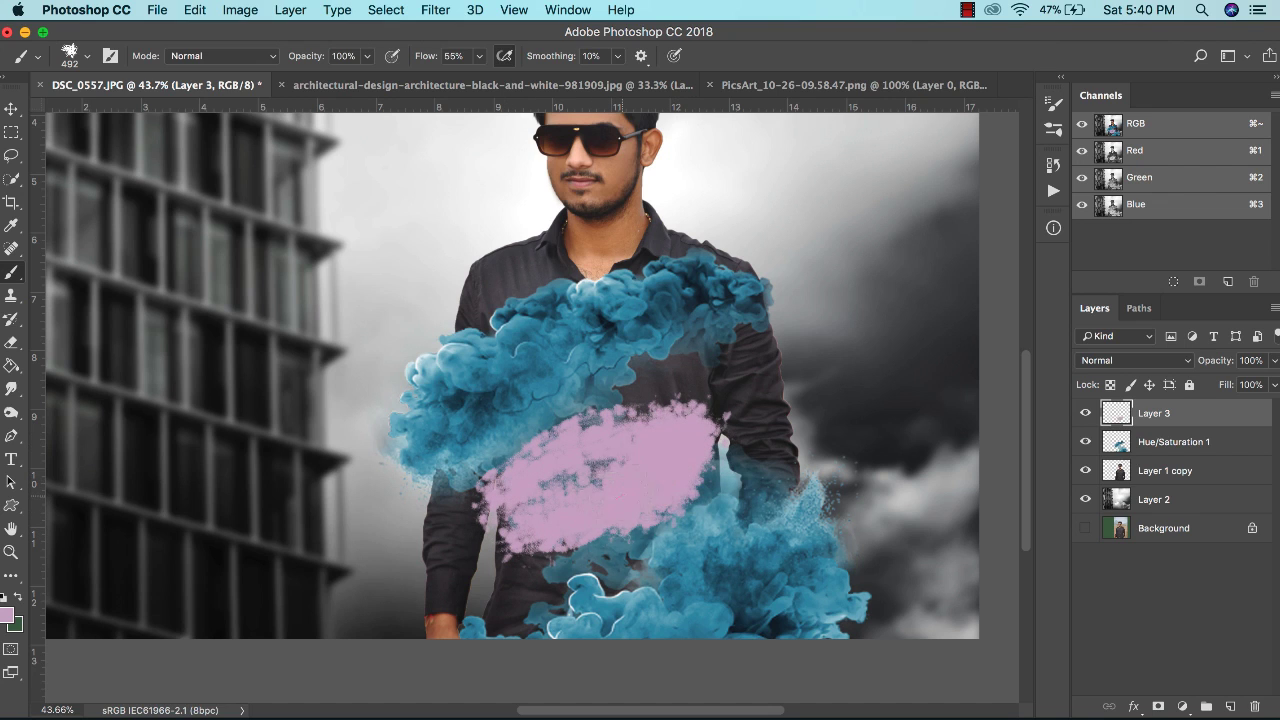
pyautogui.moveTo(603, 552)
pyautogui.mouseDown()
pyautogui.moveTo(530, 580)
pyautogui.moveTo(563, 517)
pyautogui.mouseUp()
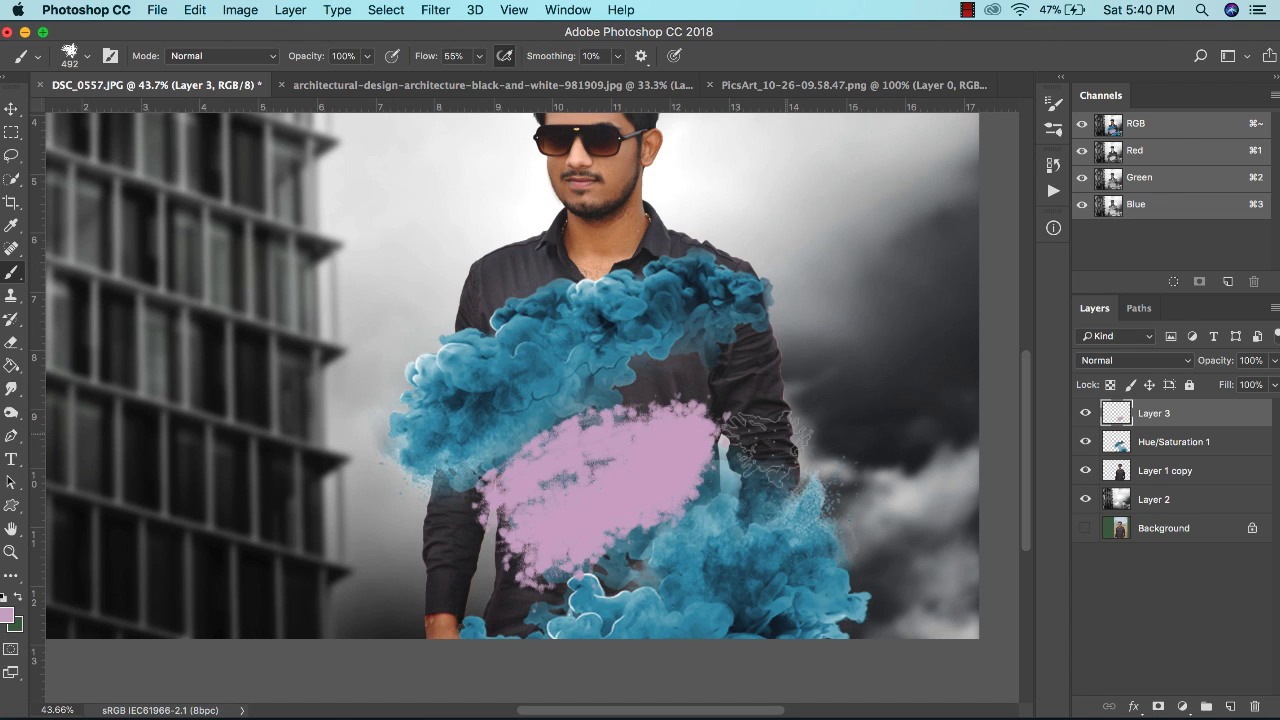
# - Load the painted splatter as a selection, hide its layer, delete that area from the blue smoke layer and deselect
pyautogui.keyDown('super'); pyautogui.click(1113, 415); pyautogui.keyUp('super')
pyautogui.click(1085, 413)
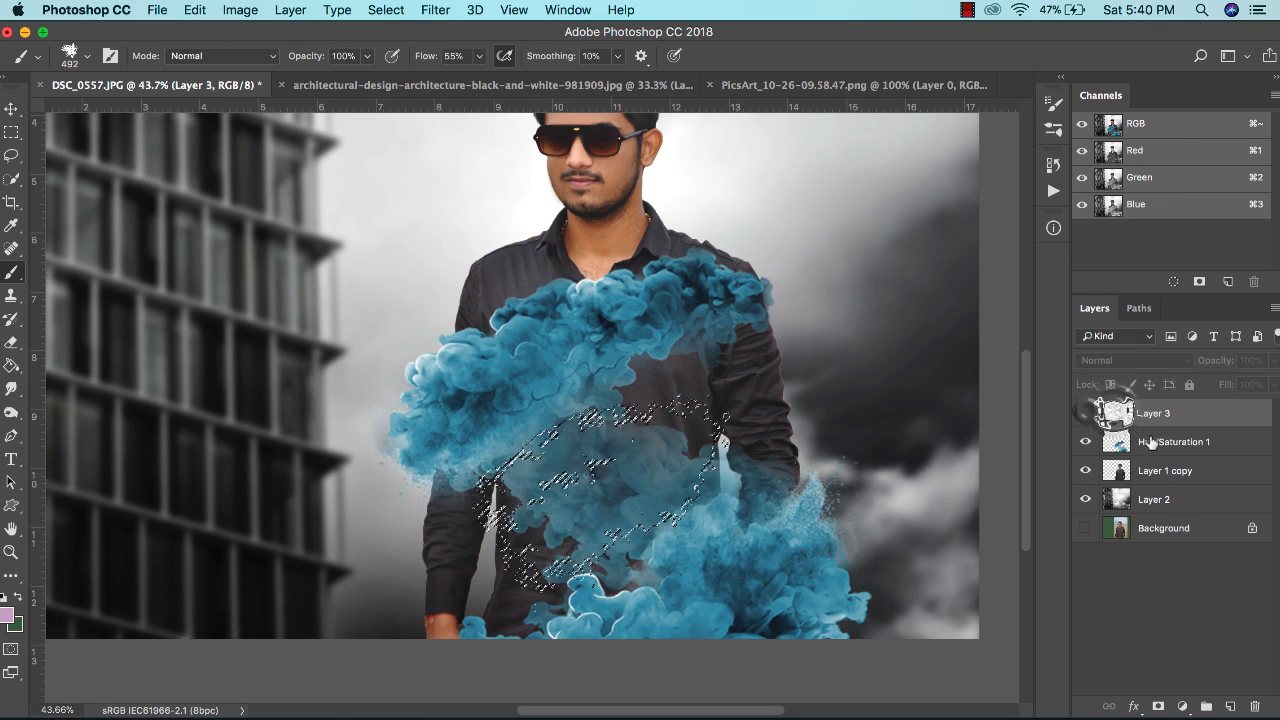
pyautogui.click(1160, 441)
pyautogui.press('BackSpace')
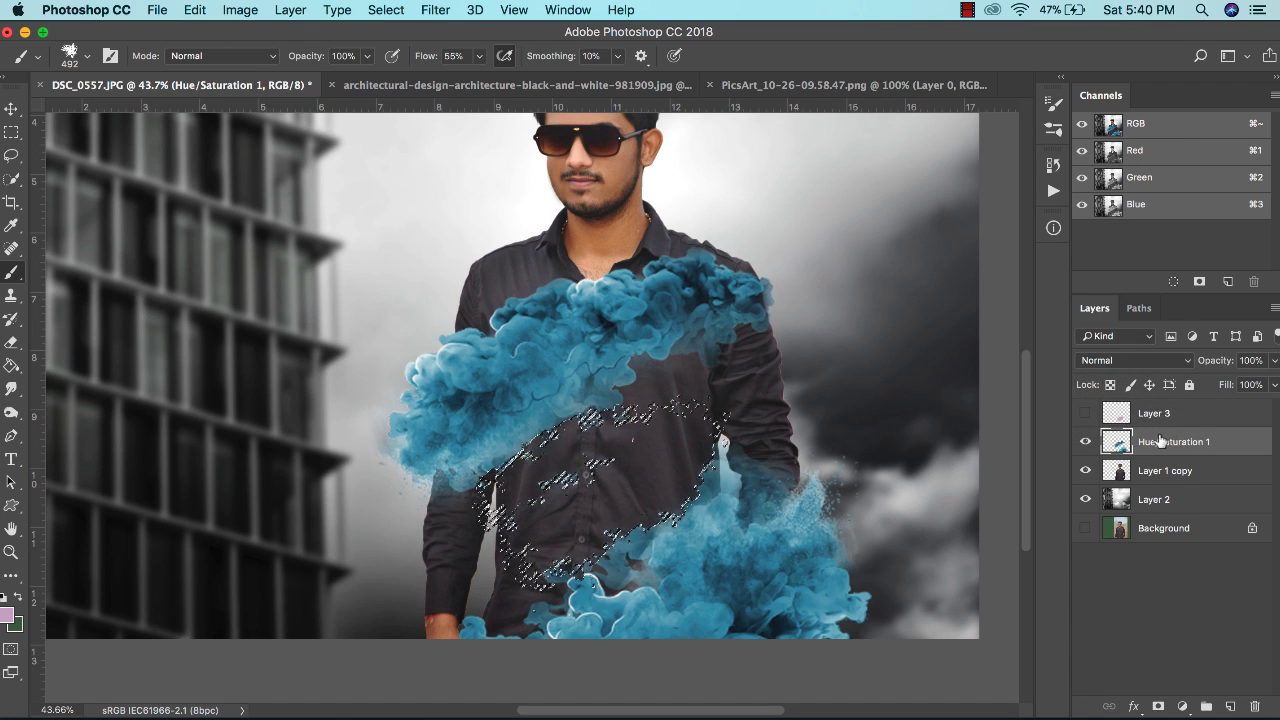
pyautogui.press('super+d')
pyautogui.press('v')
pyautogui.scroll(-4, 718, 357)
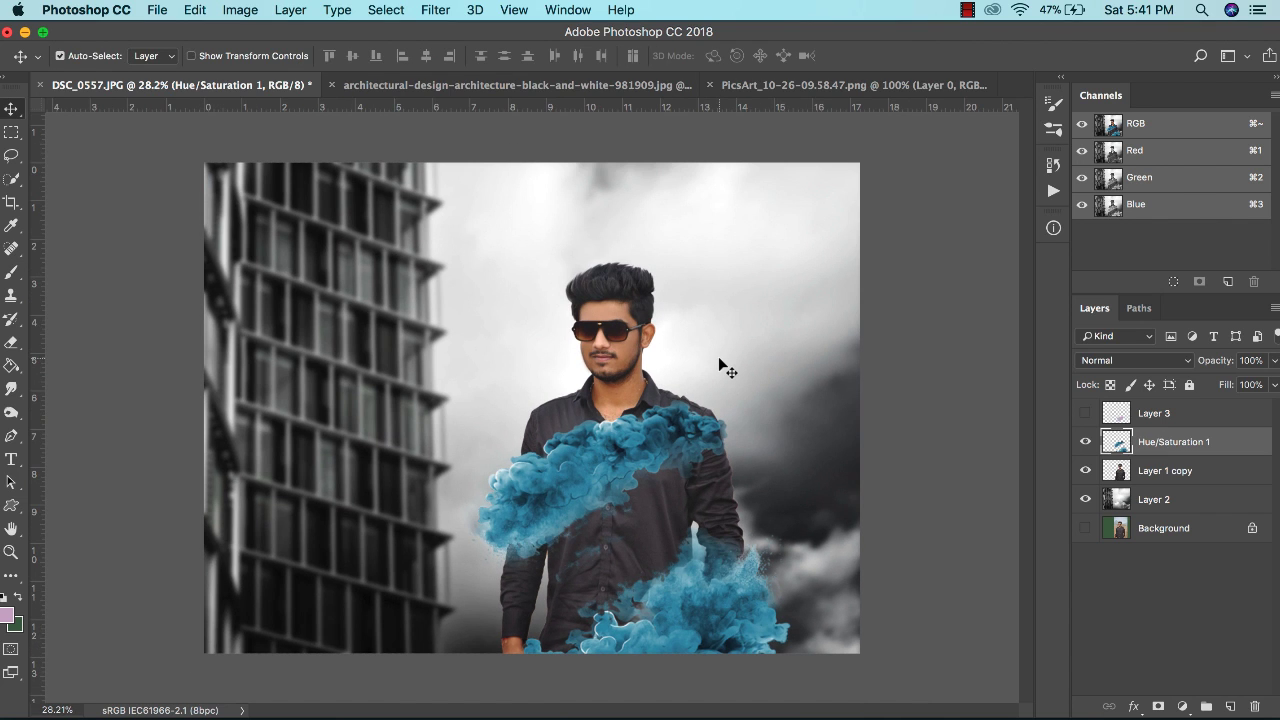
pyautogui.scroll(2, 718, 356)
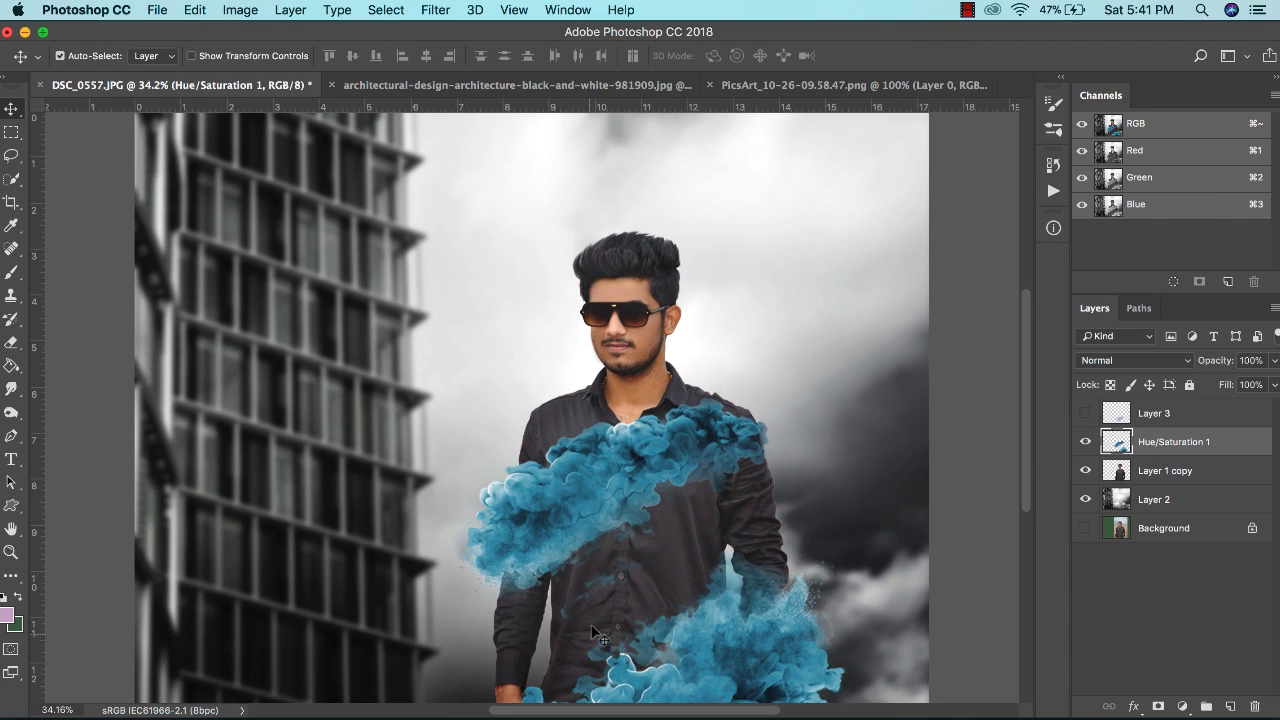
pyautogui.scroll(-2, 607, 598)
# - Duplicate the blue smoke layer and move the copy beneath the man's layer
pyautogui.rightClick(647, 590)
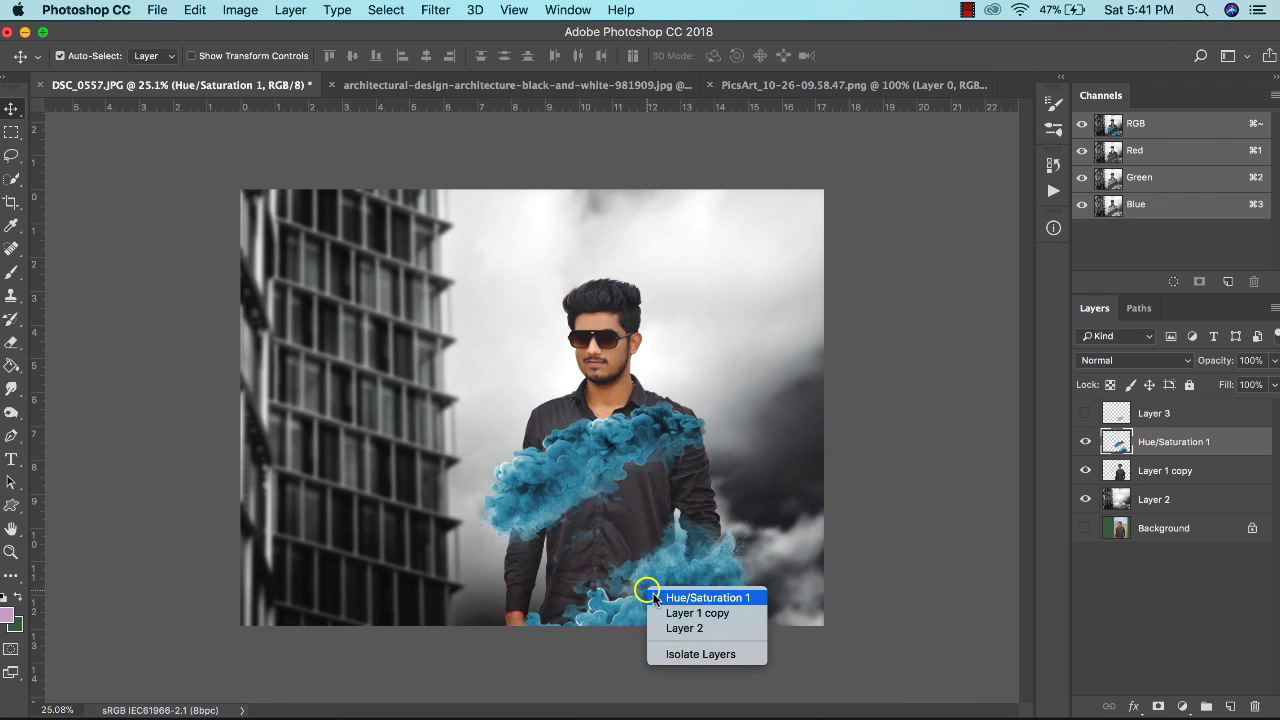
pyautogui.click(676, 597)
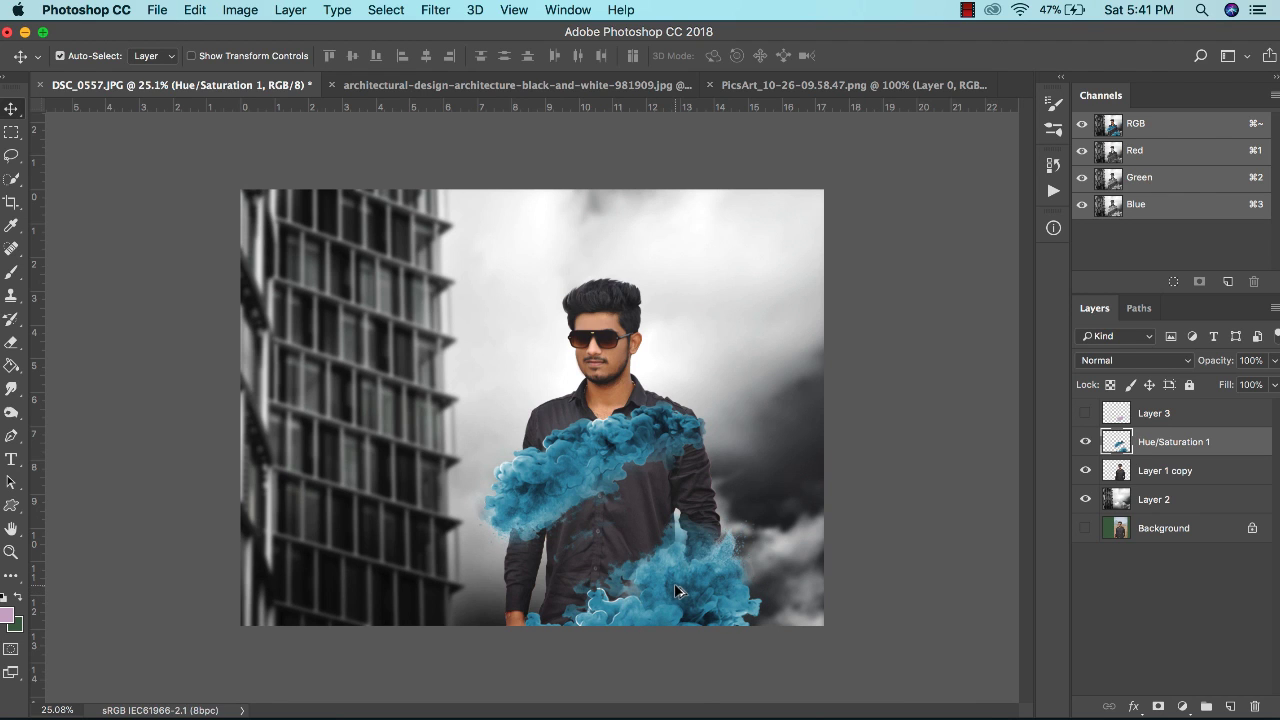
pyautogui.rightClick(1200, 443)
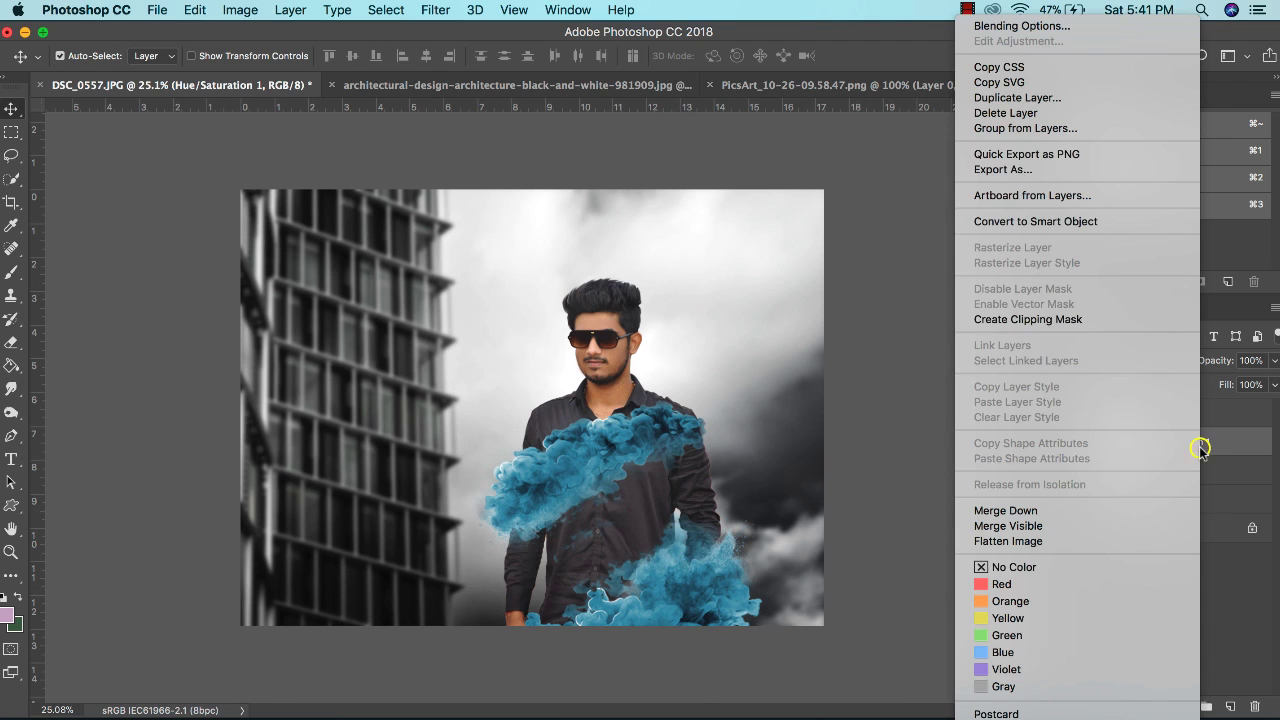
pyautogui.click(996, 98)
pyautogui.click(813, 306)
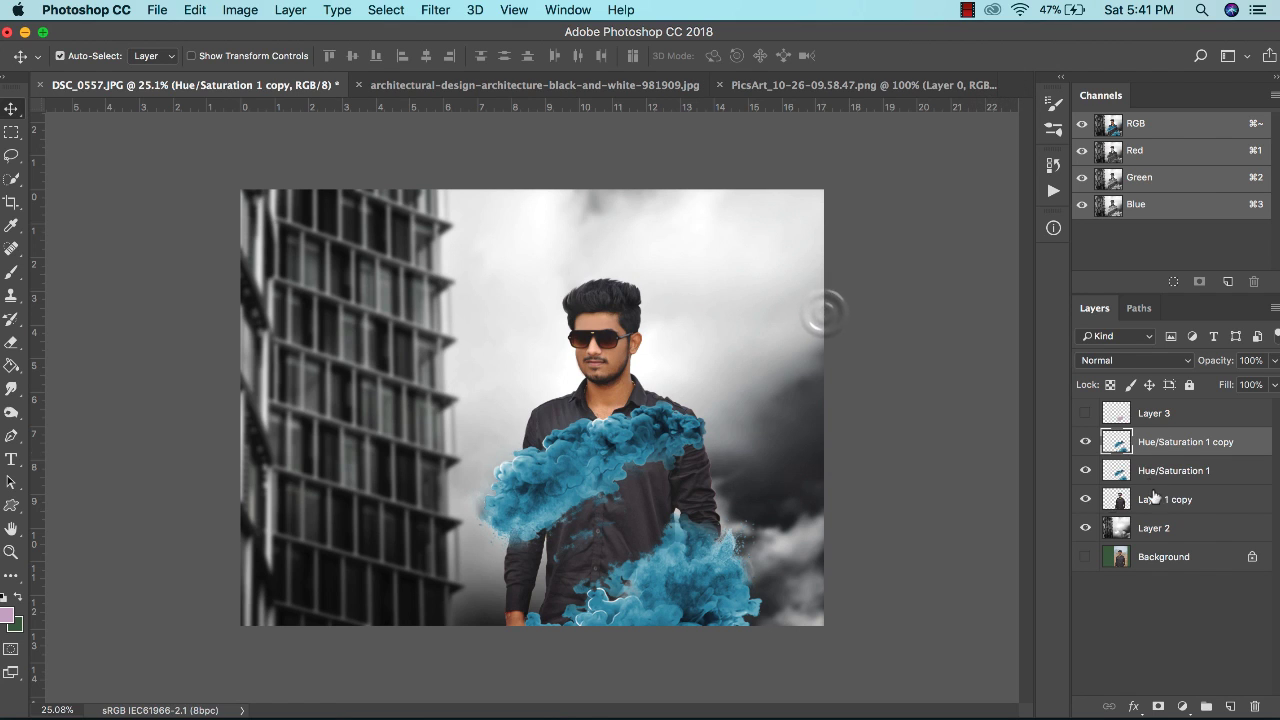
pyautogui.moveTo(1153, 443); pyautogui.dragTo(1153, 512)
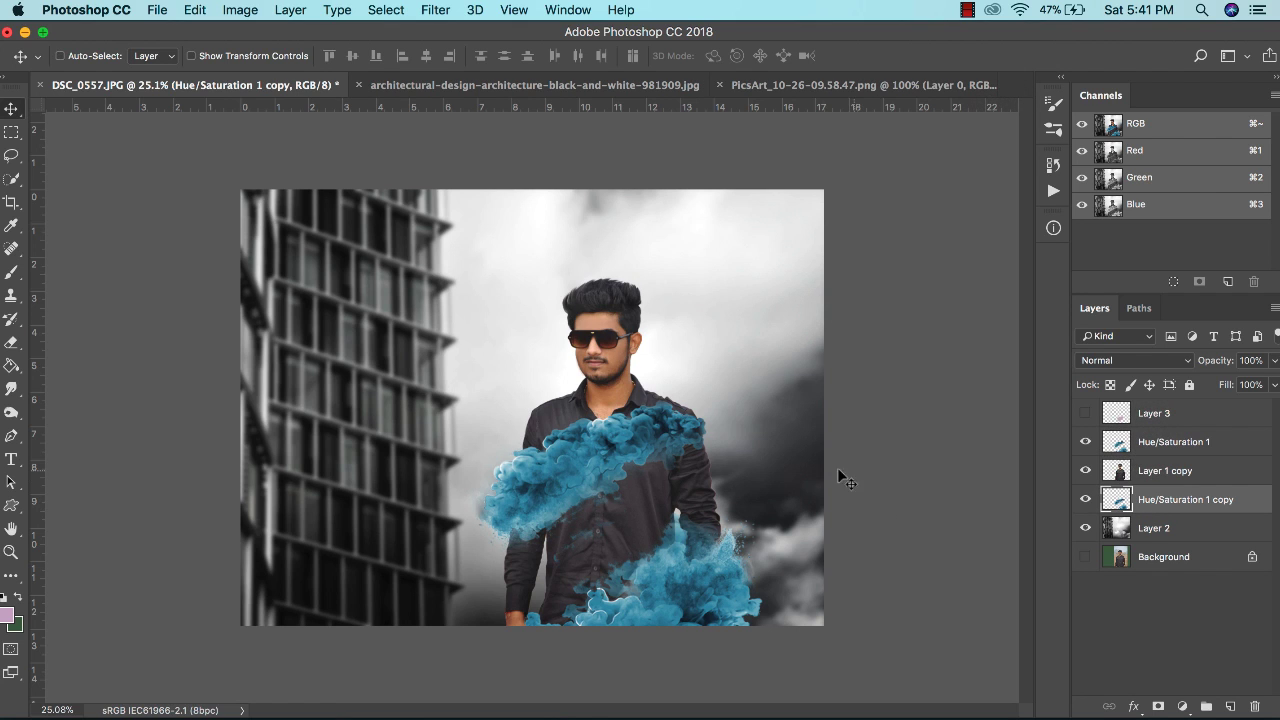
# - Rotate the smoke copy behind the man to about -41°, scale it to about 135% and place it beside his lower body
pyautogui.click(194, 9)
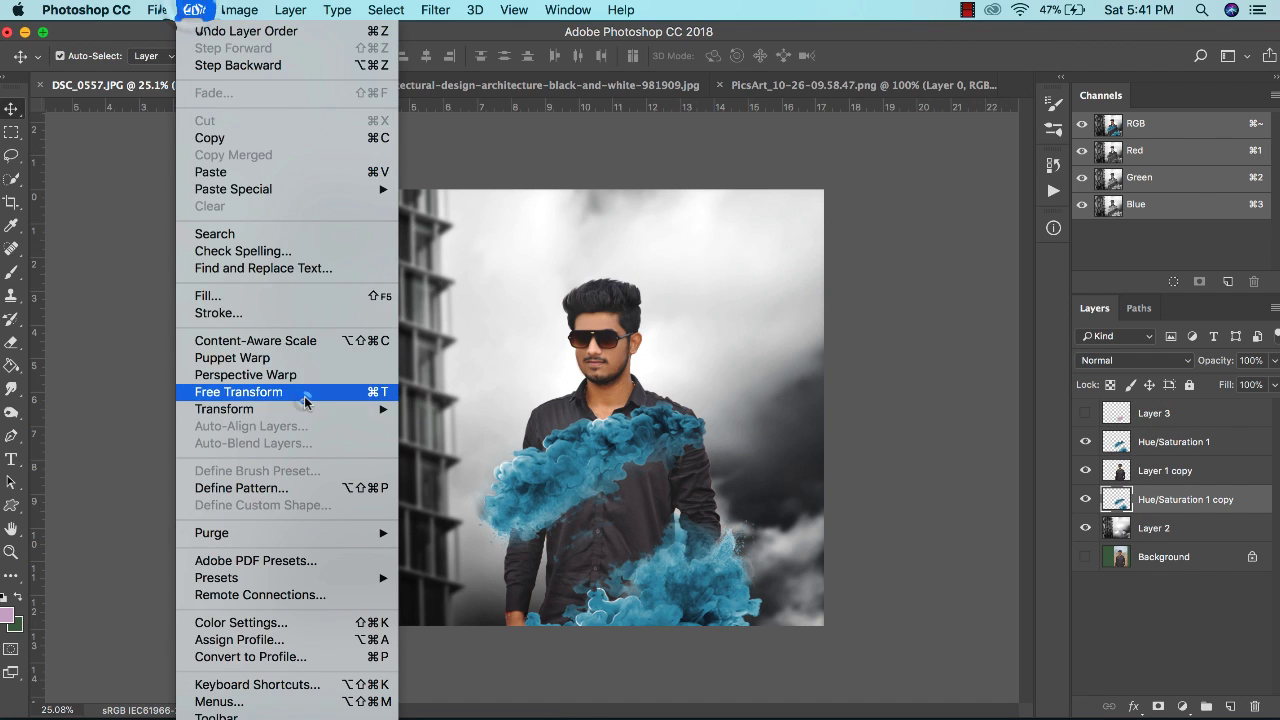
pyautogui.click(302, 395)
pyautogui.moveTo(785, 464); pyautogui.dragTo(724, 266)
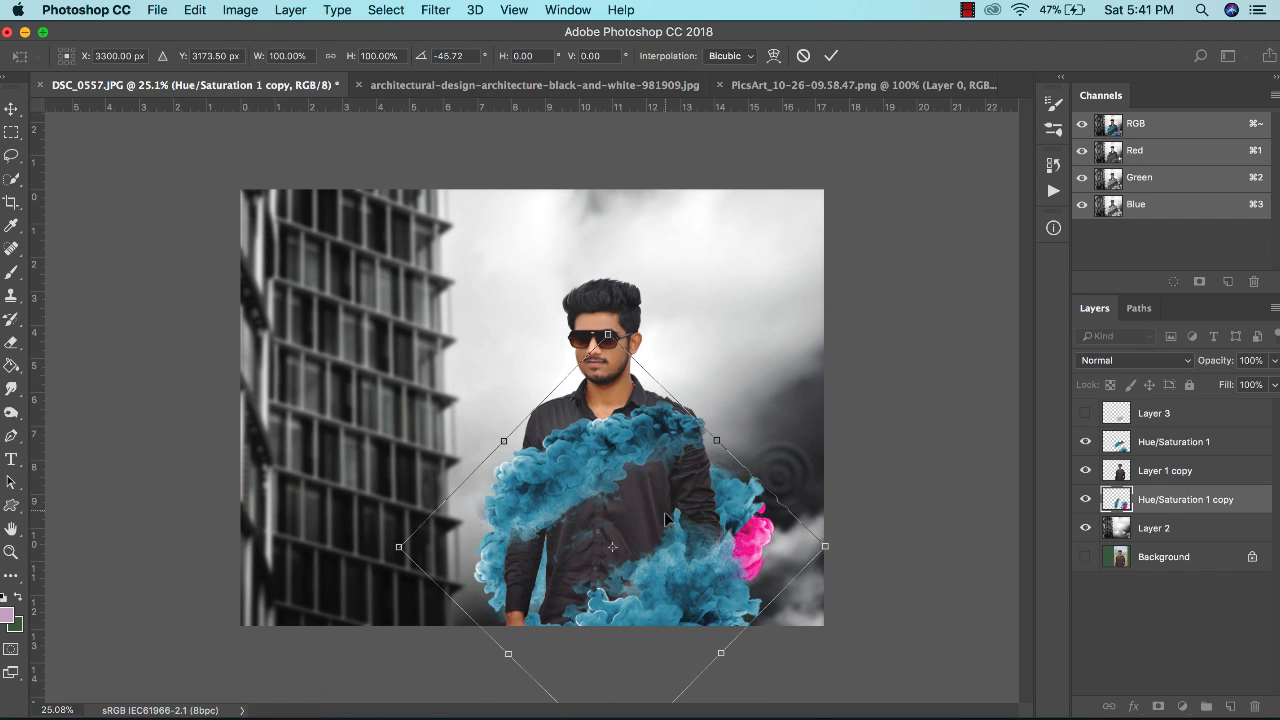
pyautogui.moveTo(665, 516); pyautogui.dragTo(735, 601)
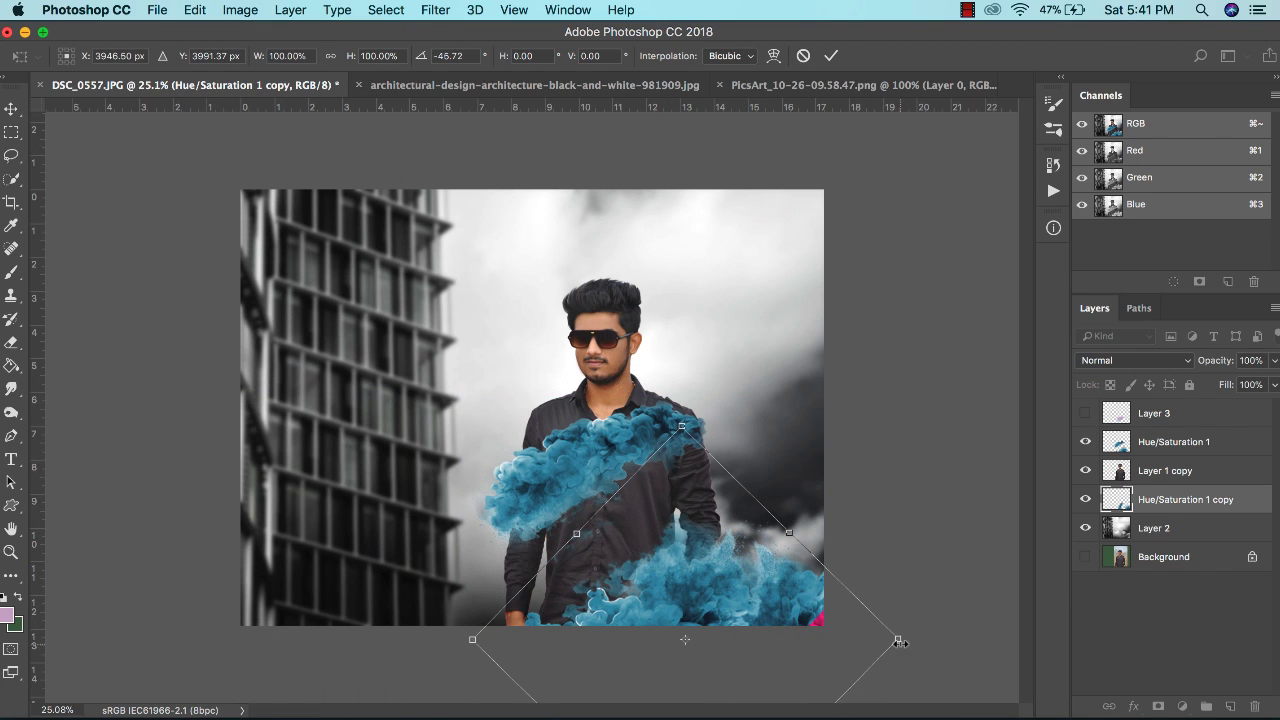
pyautogui.moveTo(899, 638); pyautogui.dragTo(973, 638)
pyautogui.moveTo(858, 622)
pyautogui.mouseDown()
pyautogui.moveTo(824, 586)
pyautogui.moveTo(843, 600)
pyautogui.moveTo(850, 536)
pyautogui.moveTo(826, 601)
pyautogui.moveTo(854, 623)
pyautogui.mouseUp()
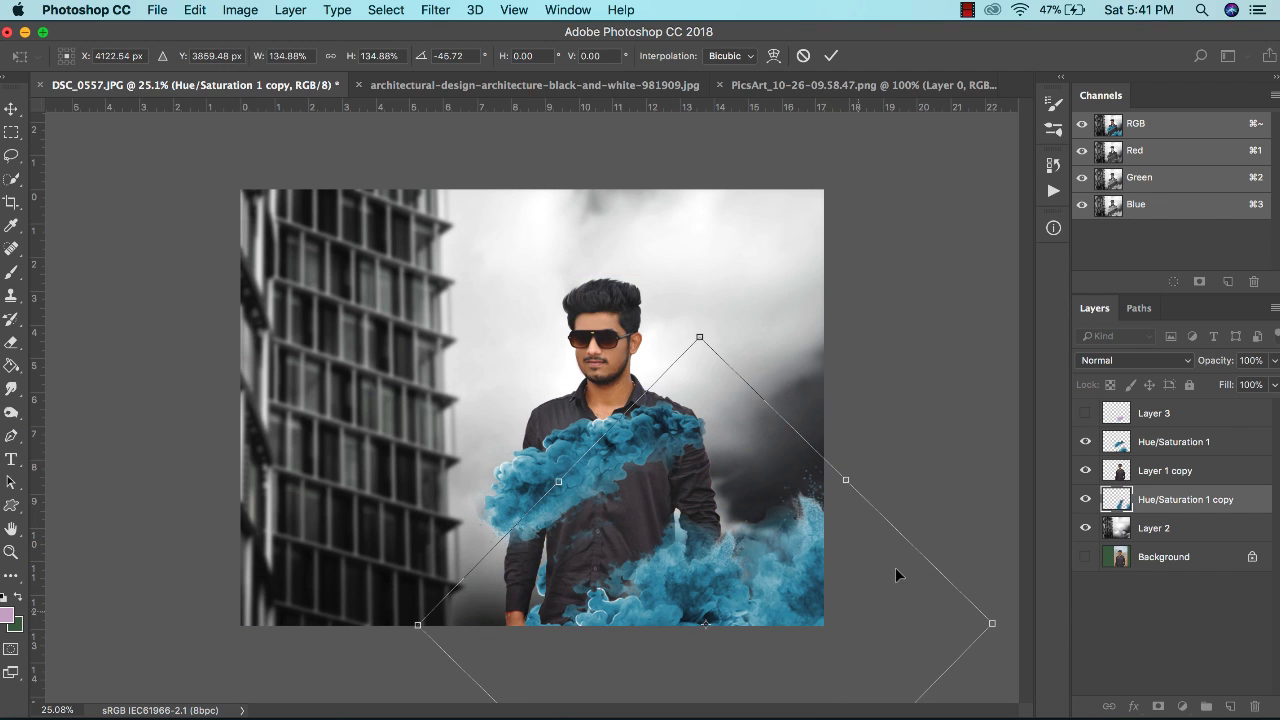
pyautogui.moveTo(943, 477); pyautogui.dragTo(957, 526)
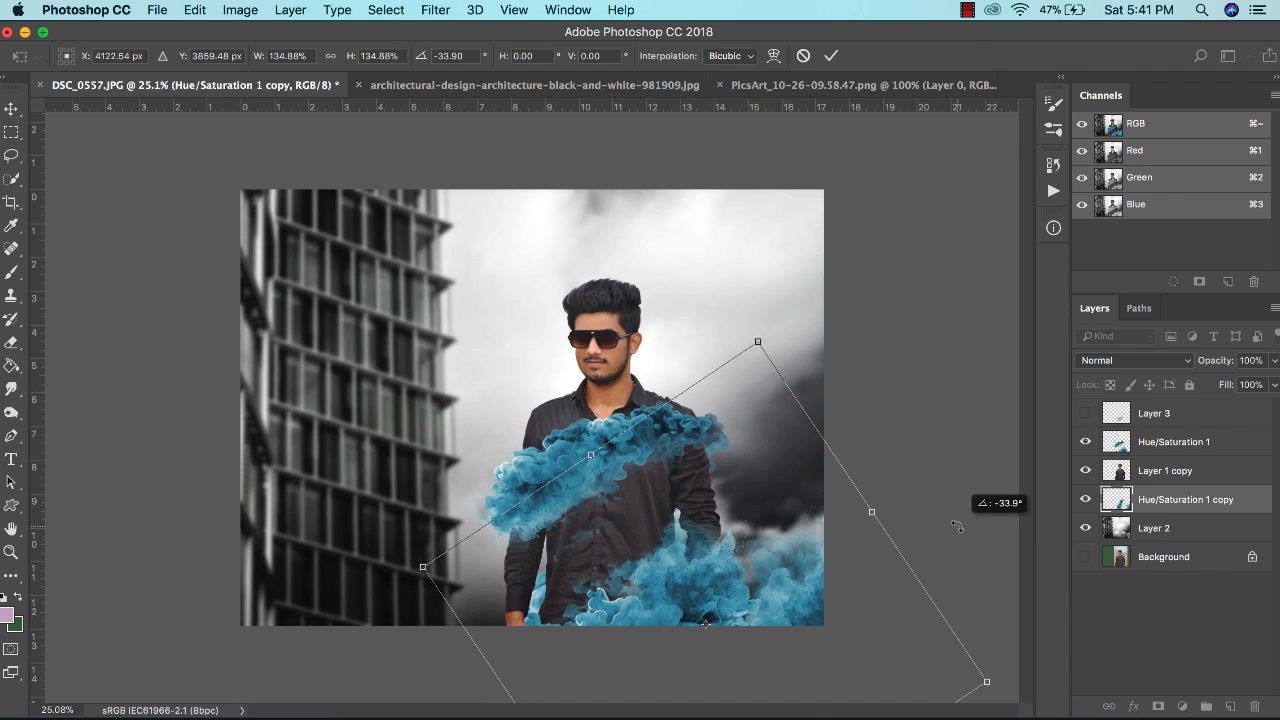
pyautogui.moveTo(860, 586); pyautogui.dragTo(809, 586)
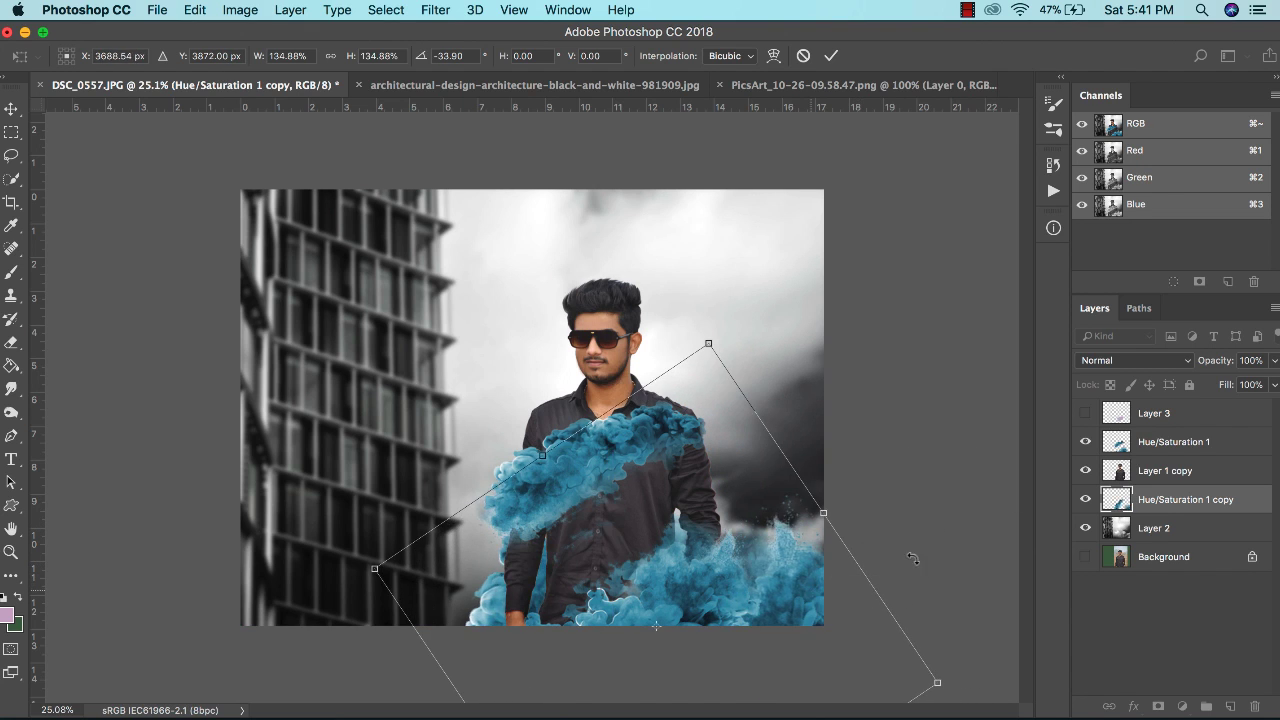
pyautogui.moveTo(980, 456); pyautogui.dragTo(957, 419)
pyautogui.moveTo(845, 569)
pyautogui.mouseDown()
pyautogui.moveTo(815, 576)
pyautogui.moveTo(825, 573)
pyautogui.mouseUp()
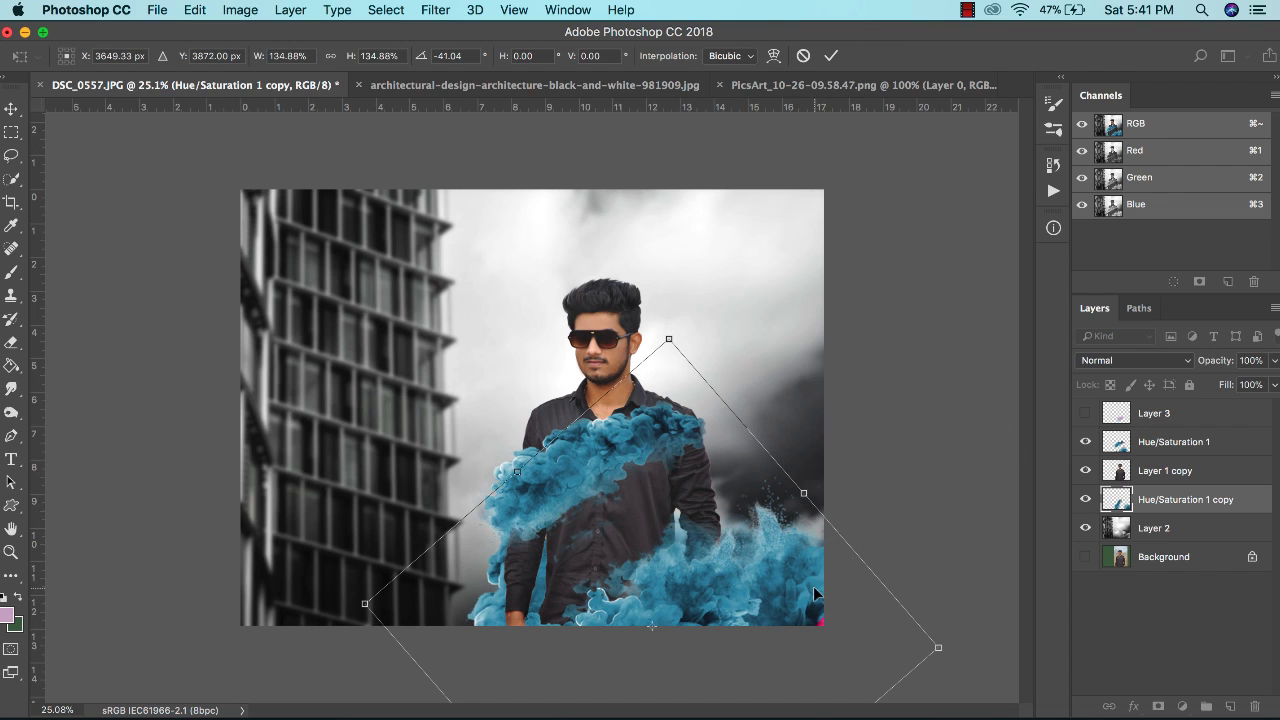
pyautogui.press('Return')
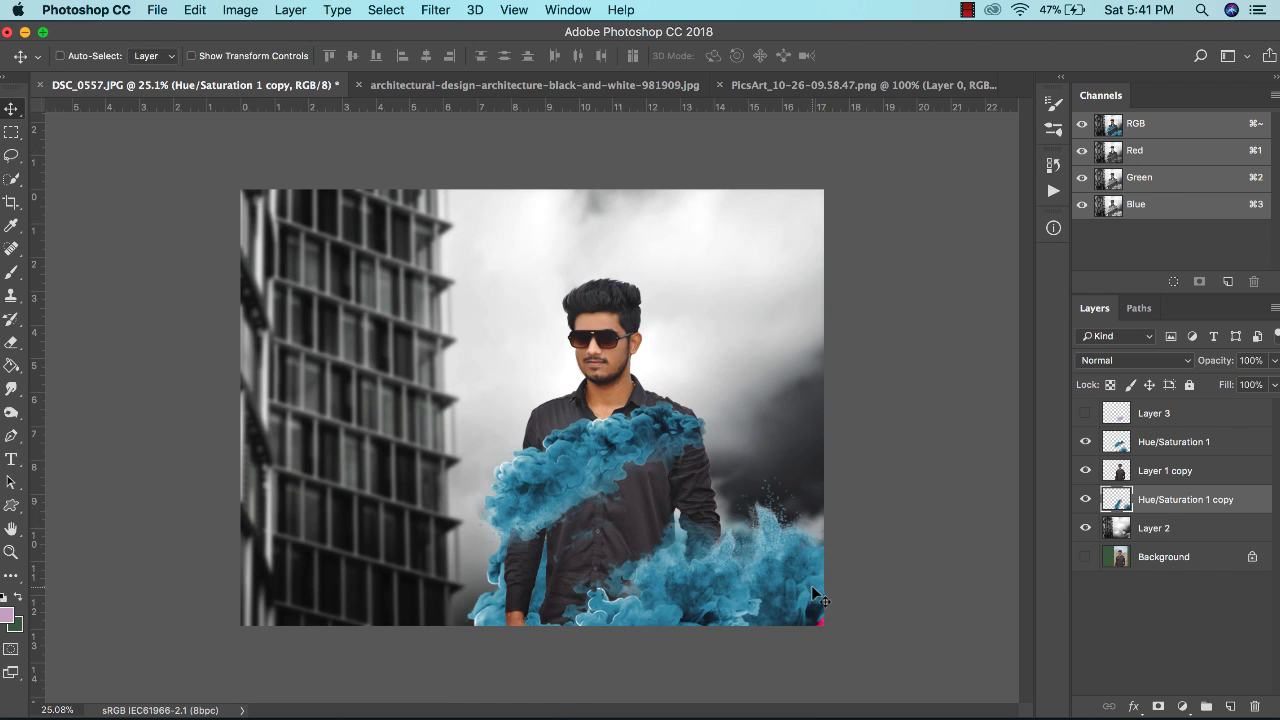
# - Enlarge the smoke copy behind the man proportionally to about 103% so it covers the image's lower corner
pyautogui.press('super+t')
pyautogui.press('super+0')
pyautogui.press('super+minus')
pyautogui.press('super+minus')
pyautogui.press('super+minus')
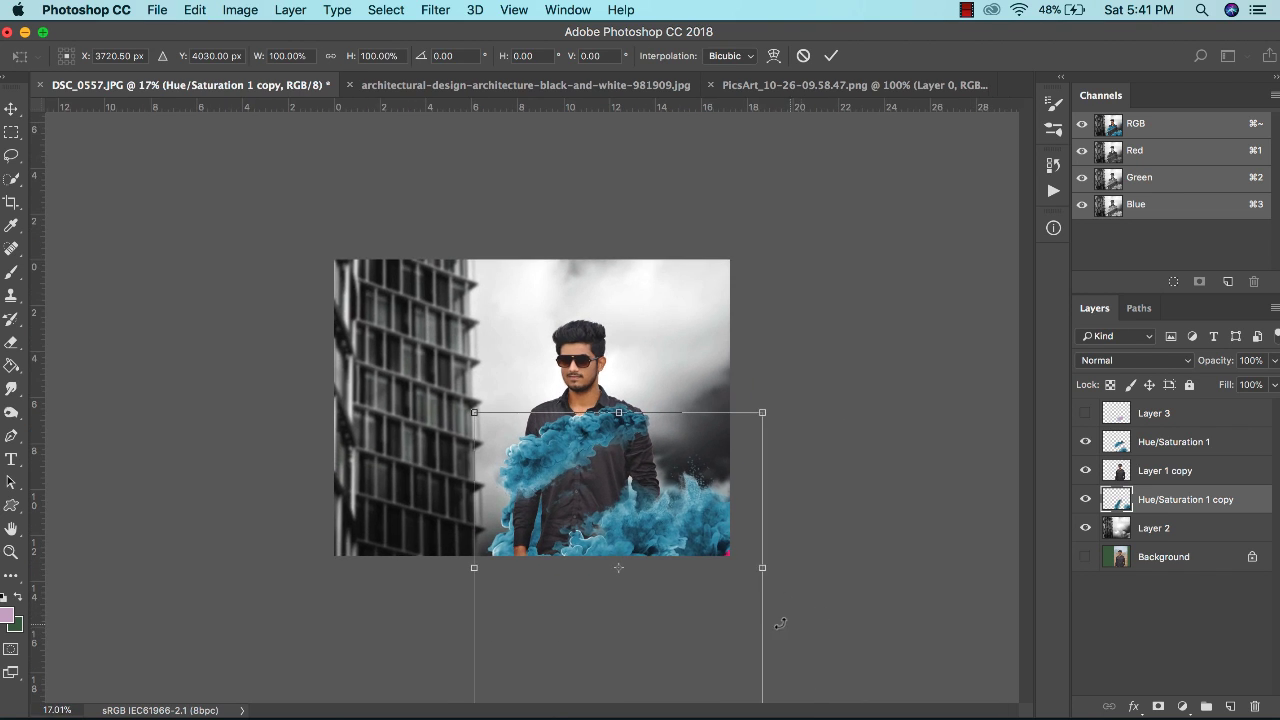
pyautogui.moveTo(675, 602); pyautogui.dragTo(680, 607)
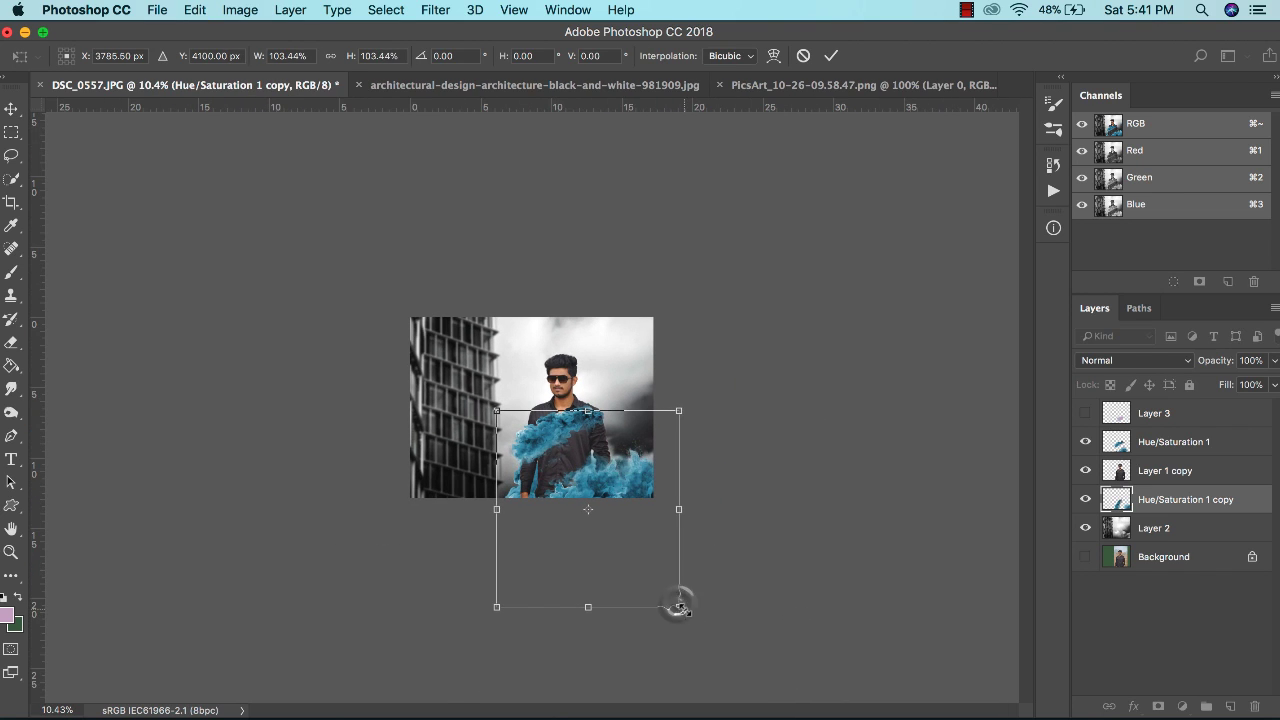
pyautogui.press('Return')
pyautogui.press('super+0')
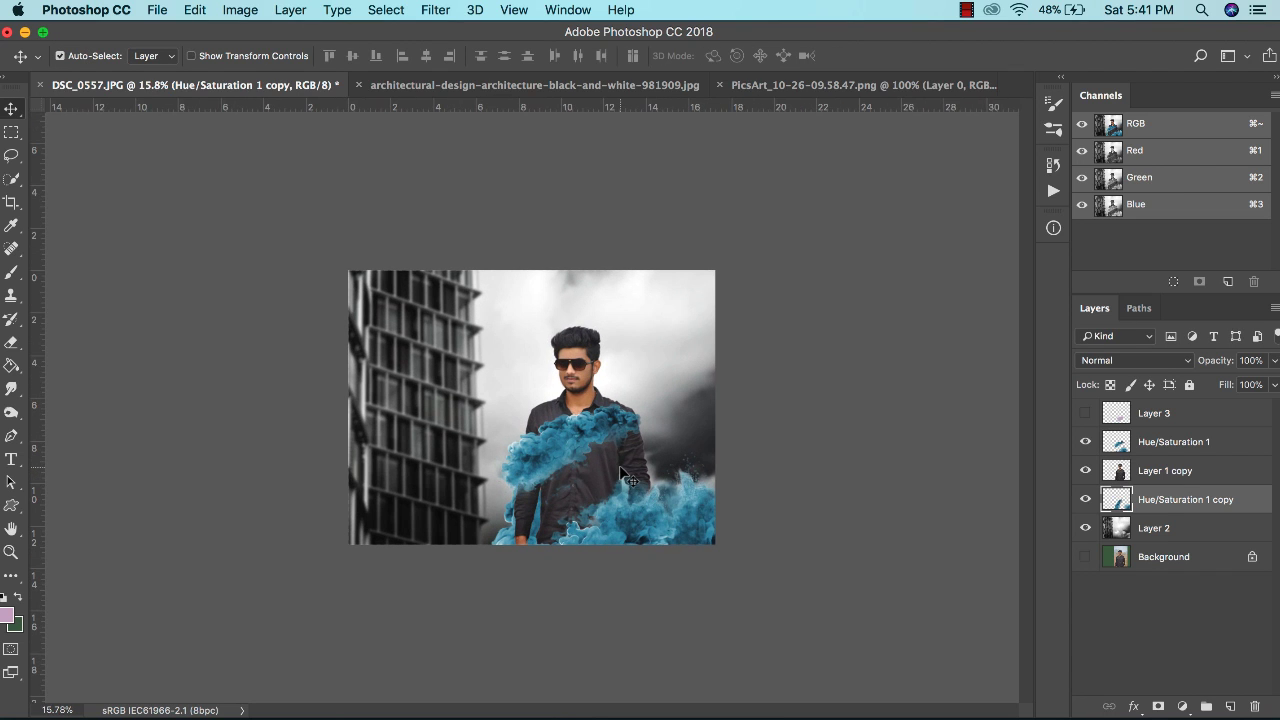
pyautogui.press('super+plus')
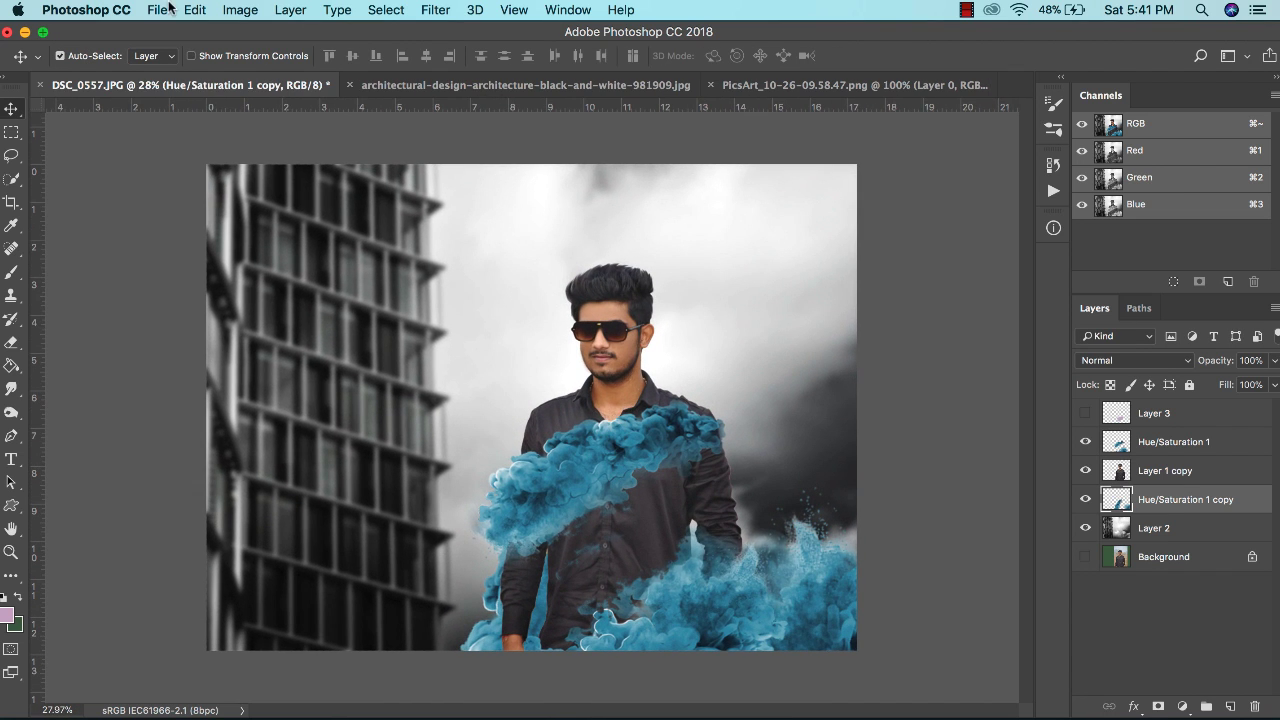
# - Open 5895bc11cba9841eabab603f.png from the Desktop and copy its entire smoke image
pyautogui.click(160, 10)
pyautogui.click(178, 48)
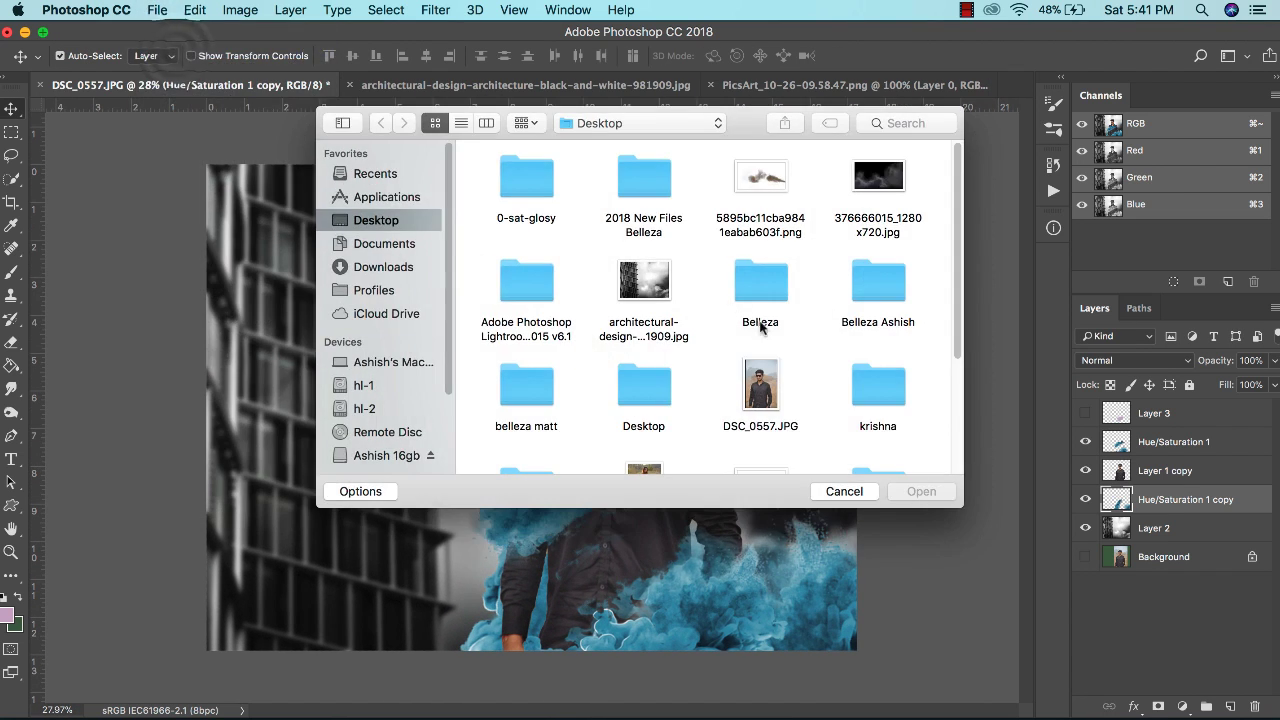
pyautogui.scroll(-2, 791, 310)
pyautogui.scroll(2, 785, 250)
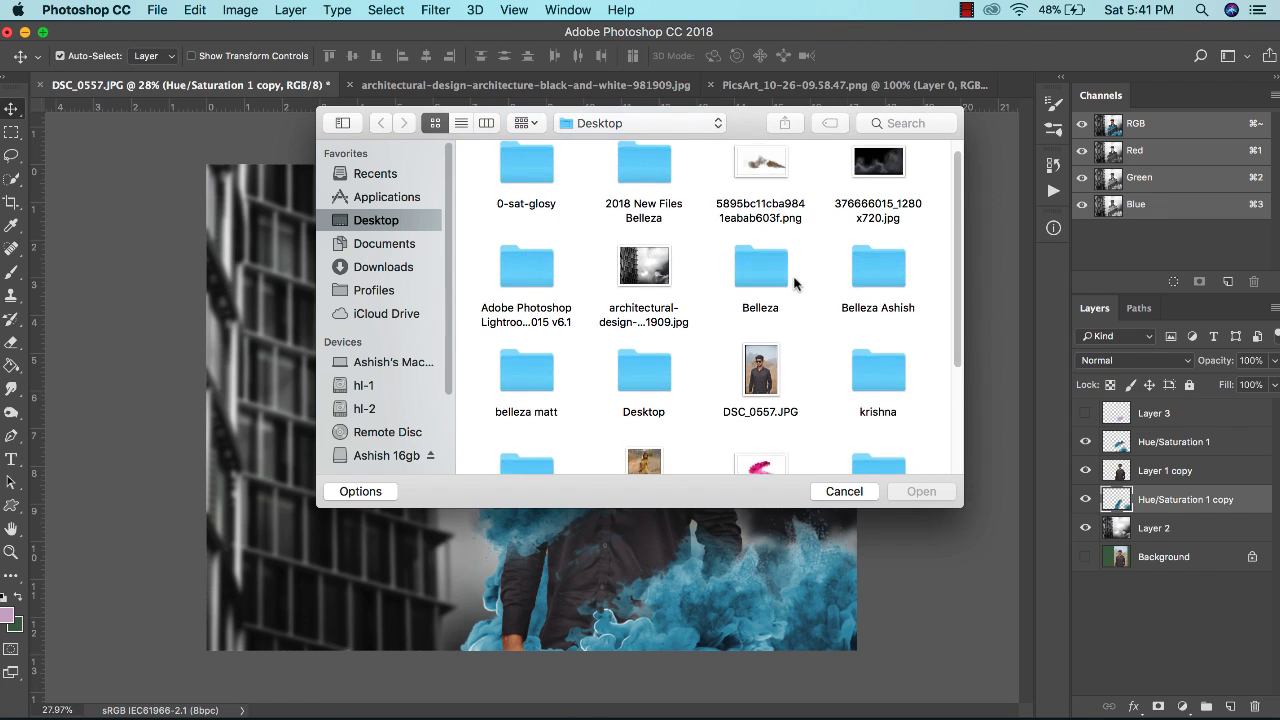
pyautogui.click(771, 185)
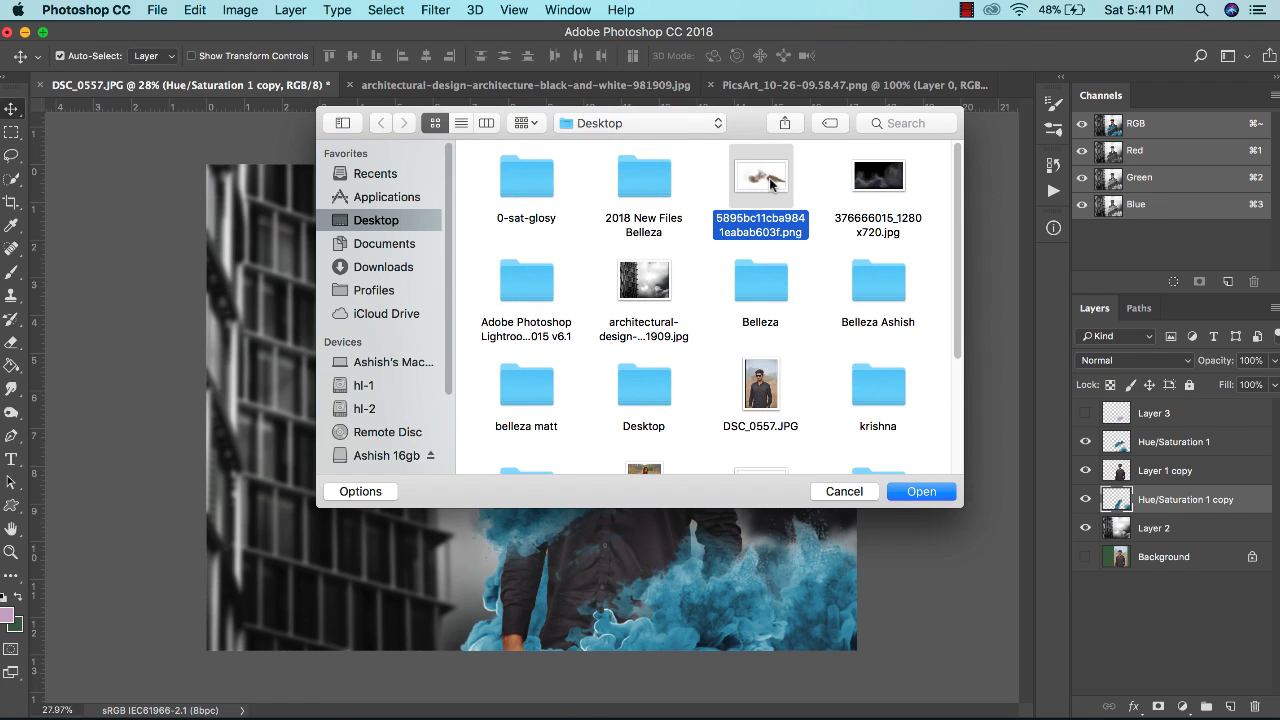
pyautogui.doubleClick(771, 183)
pyautogui.moveTo(769, 456); pyautogui.dragTo(646, 405)
pyautogui.press('super+a')
pyautogui.press('super+c')
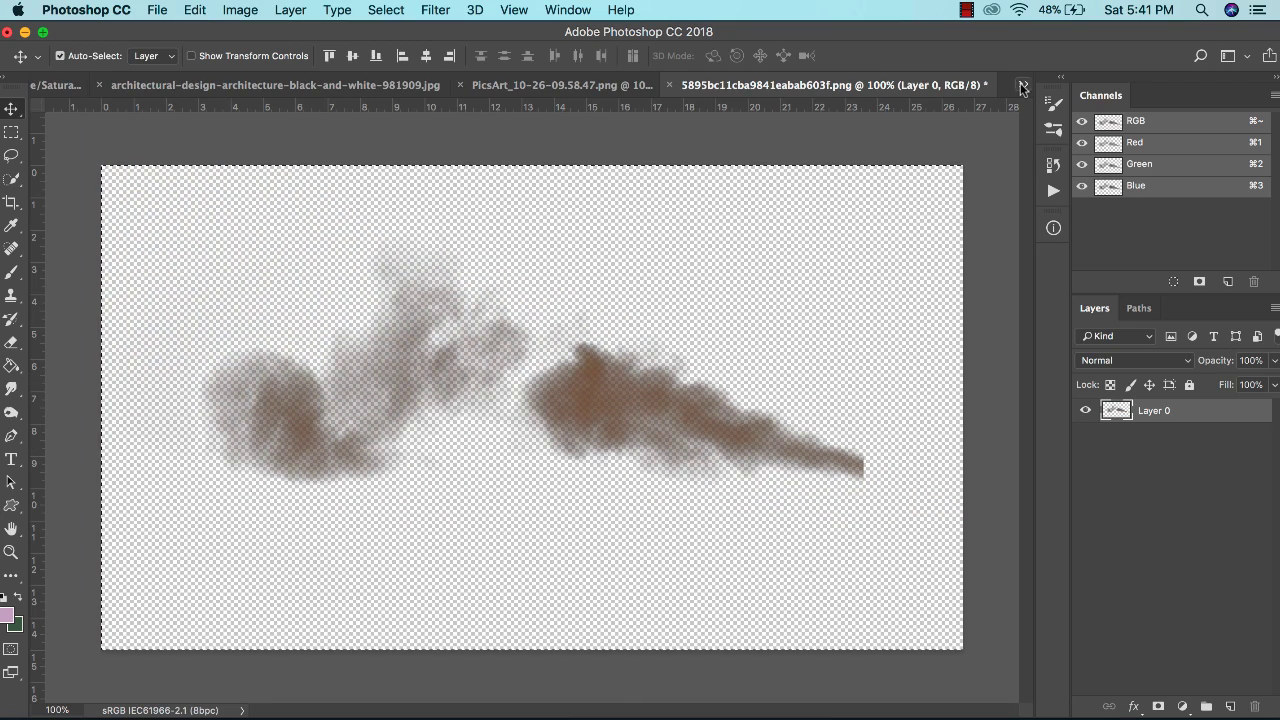
# - Paste the copied brown smoke into DSC_0557.JPG, directly above the front blue smoke layer
pyautogui.click(1022, 88)
pyautogui.click(925, 90)
pyautogui.click(1145, 414)
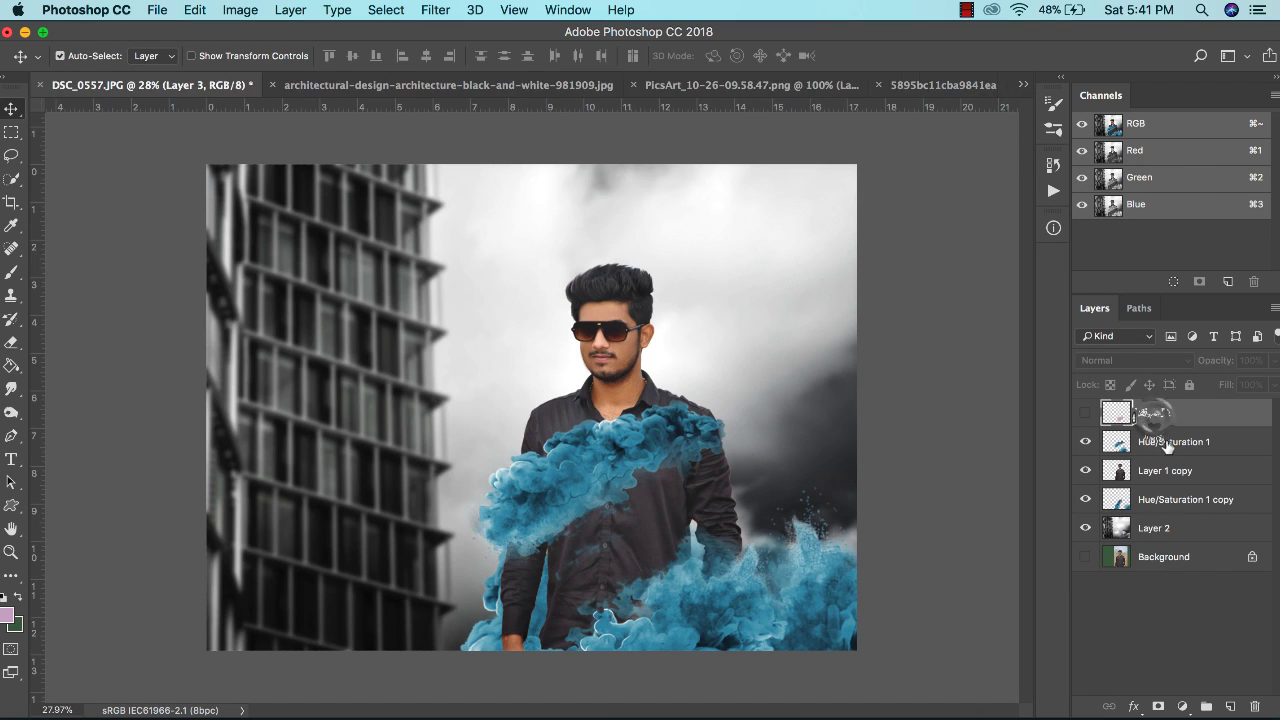
pyautogui.press('super+v')
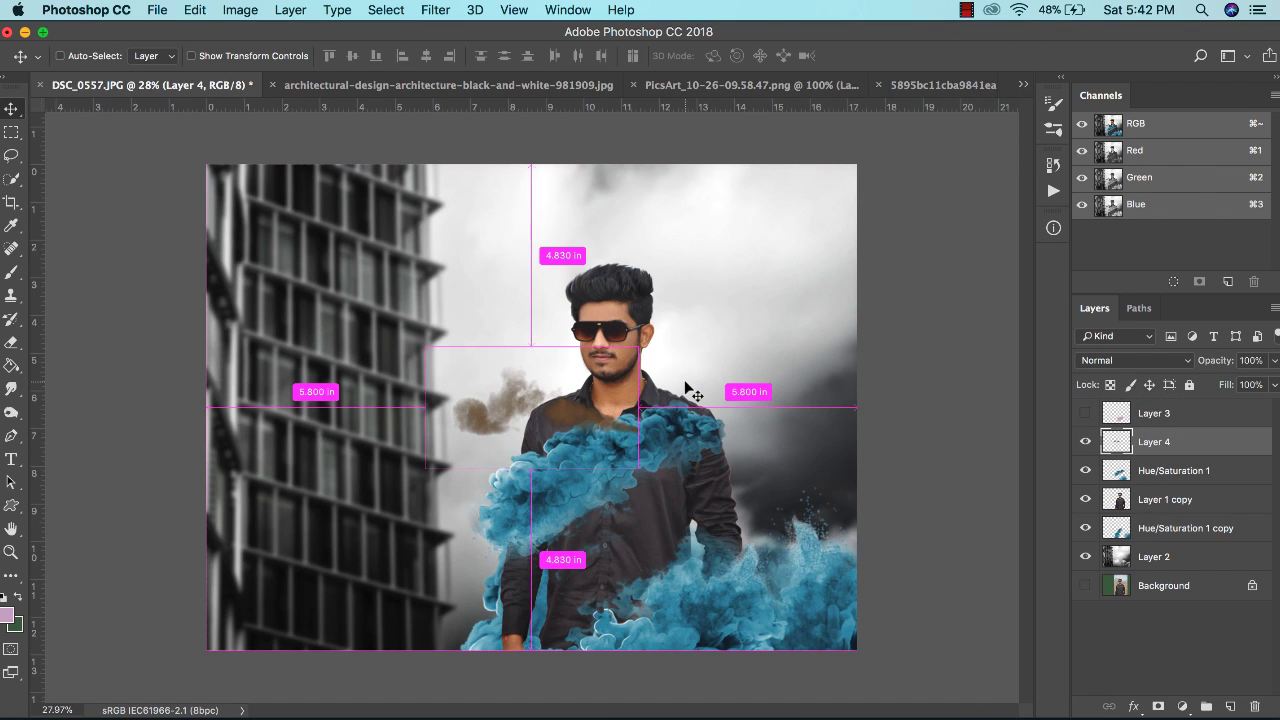
# - Rotate the pasted brown smoke by about 136° and move it over the building's edge beside the man
pyautogui.press('super+t')
pyautogui.moveTo(663, 366); pyautogui.dragTo(510, 595)
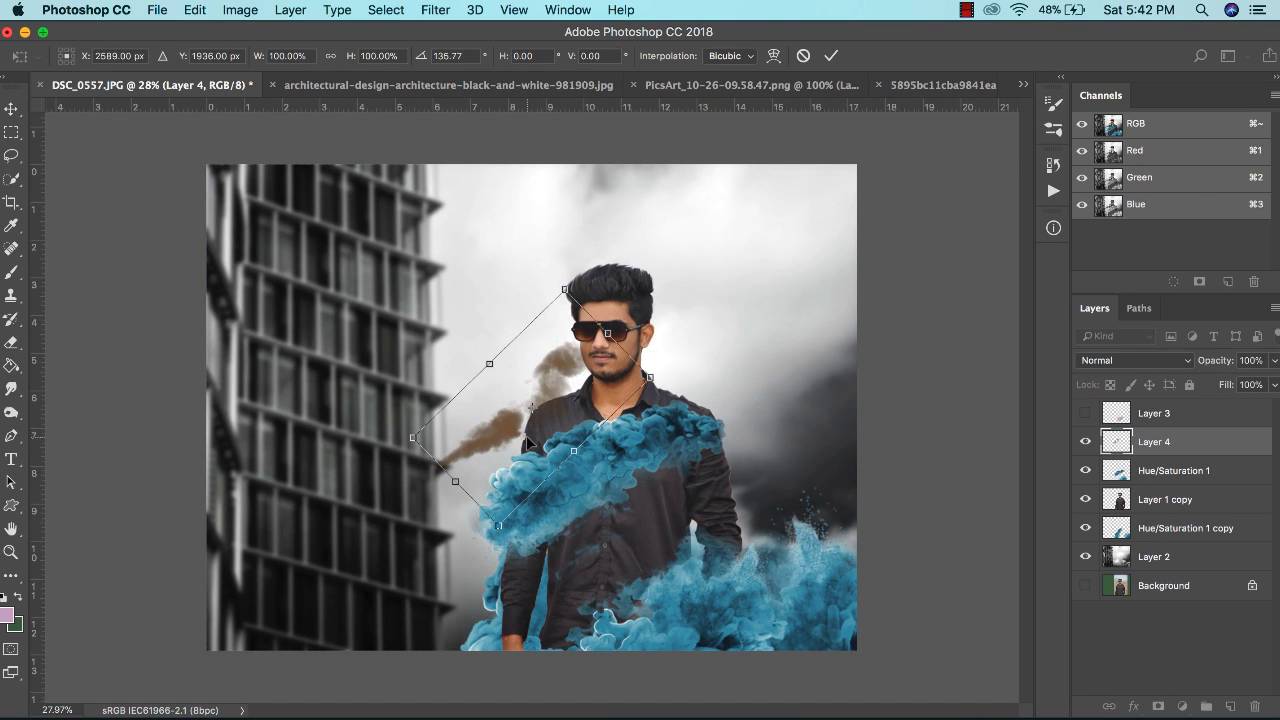
pyautogui.press('Return')
pyautogui.moveTo(526, 434); pyautogui.dragTo(440, 392)
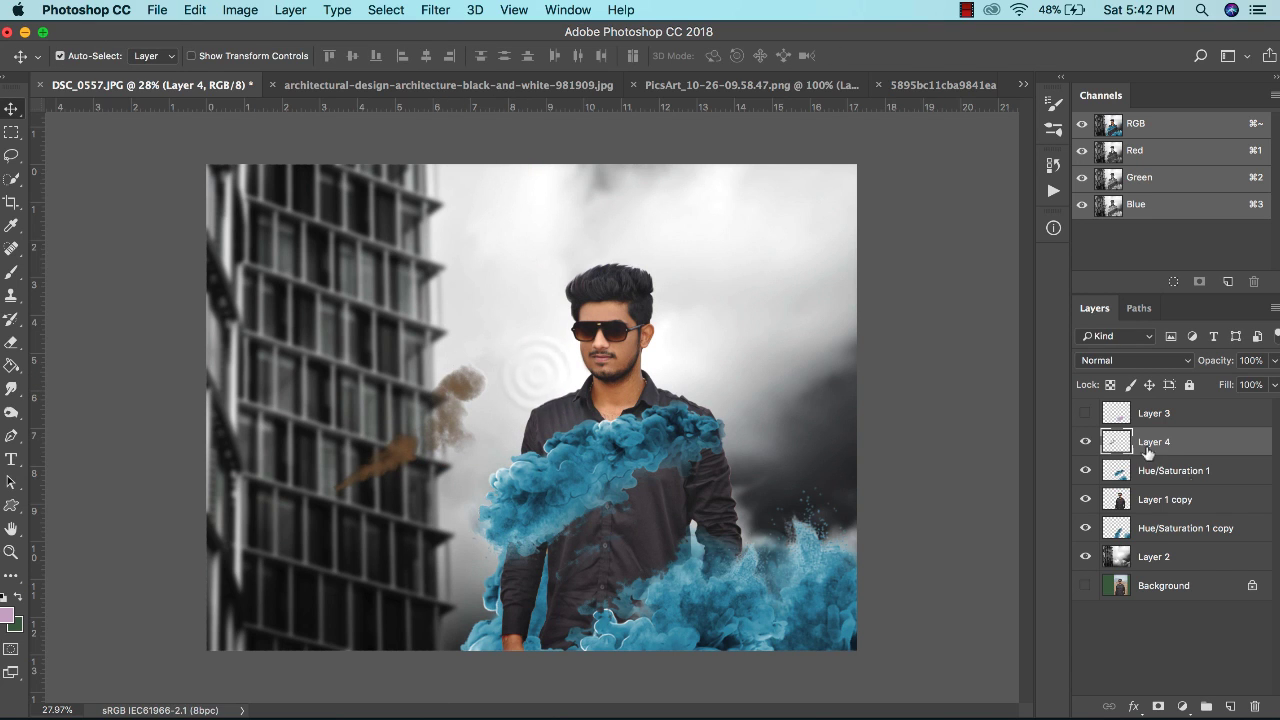
# - Clip a Hue/Saturation adjustment to the brown smoke with Hue -180, Saturation +47 and Lightness +39
pyautogui.click(1190, 707)
pyautogui.click(1185, 548)
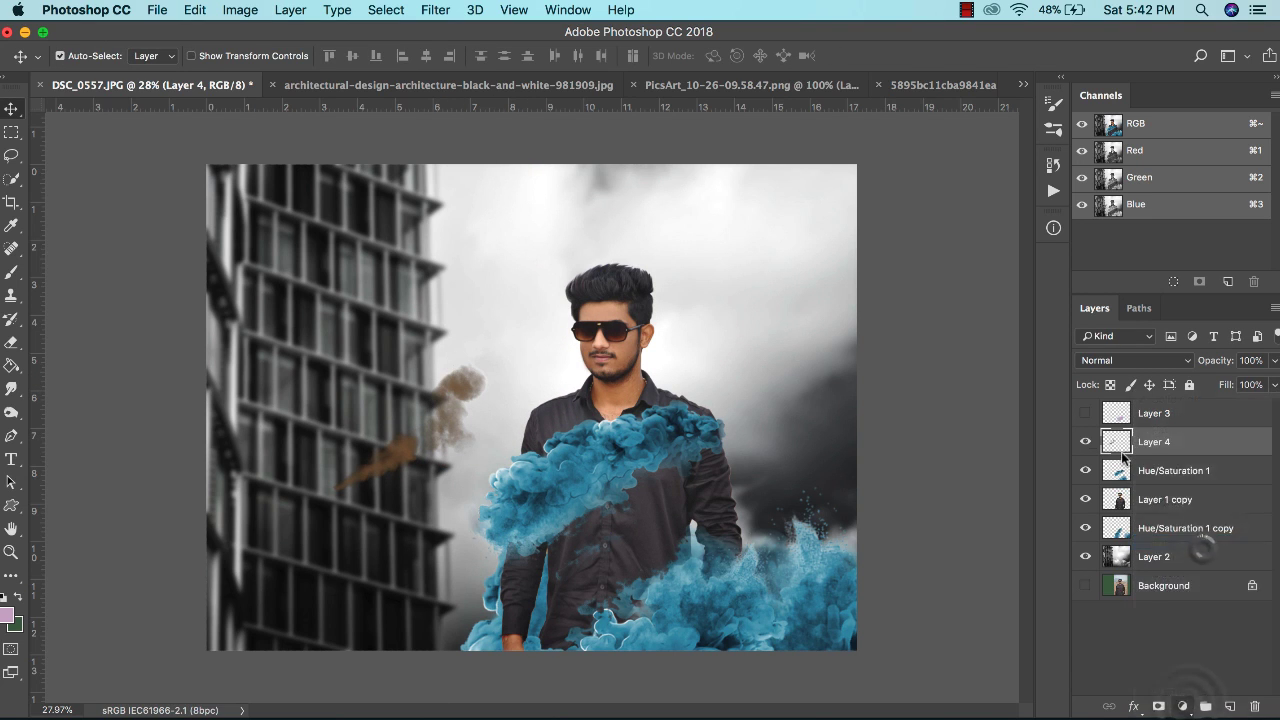
pyautogui.click(879, 671)
pyautogui.moveTo(877, 268); pyautogui.dragTo(771, 265)
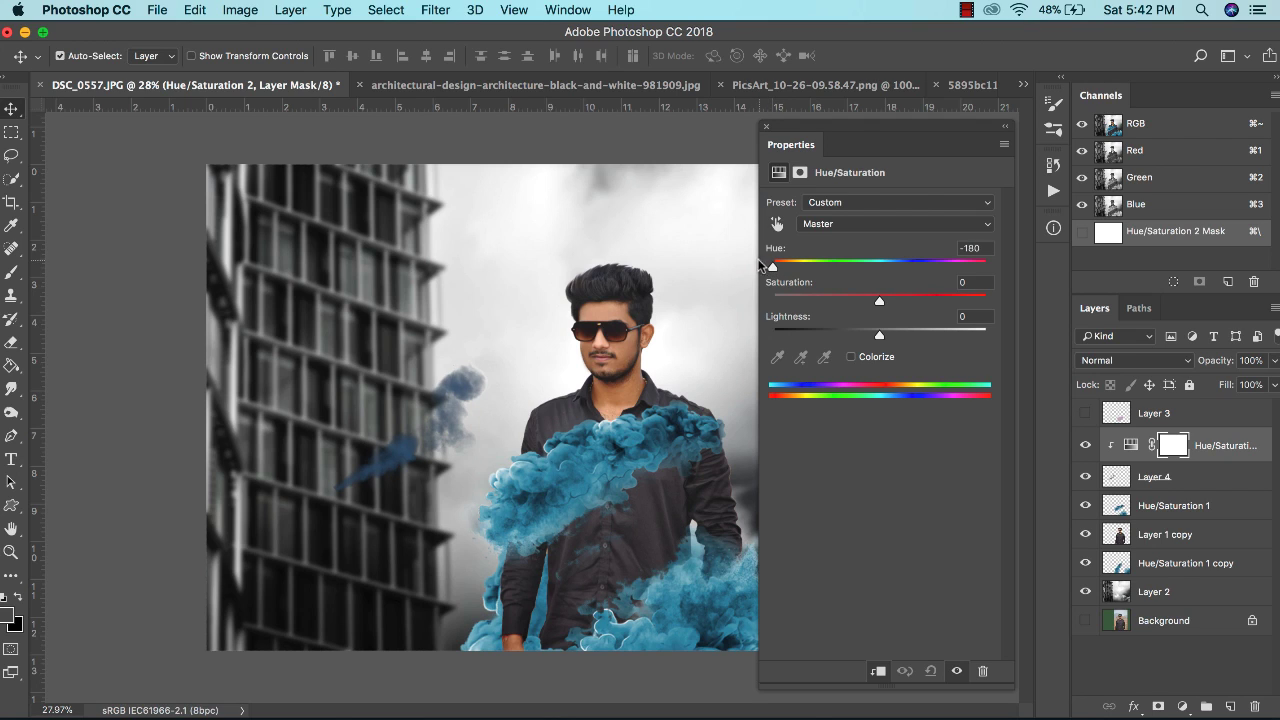
pyautogui.moveTo(889, 336); pyautogui.dragTo(760, 307)
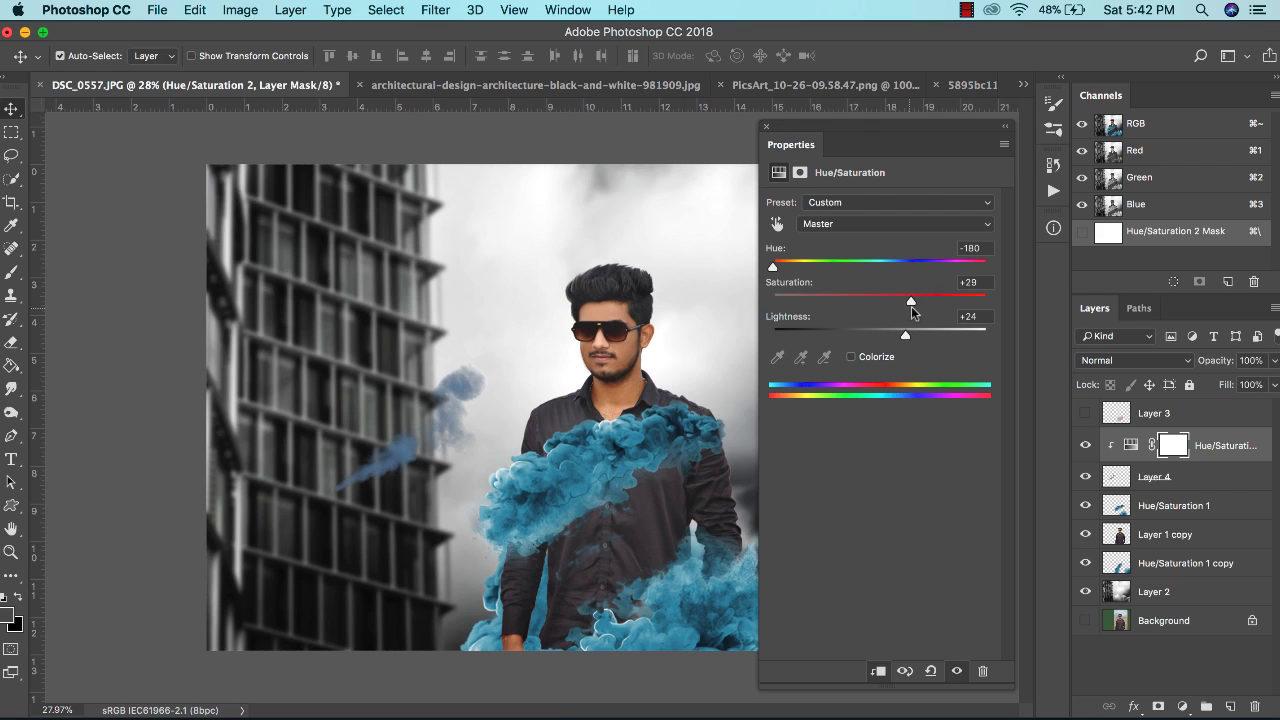
pyautogui.moveTo(911, 306); pyautogui.dragTo(929, 306)
pyautogui.moveTo(917, 333); pyautogui.dragTo(922, 333)
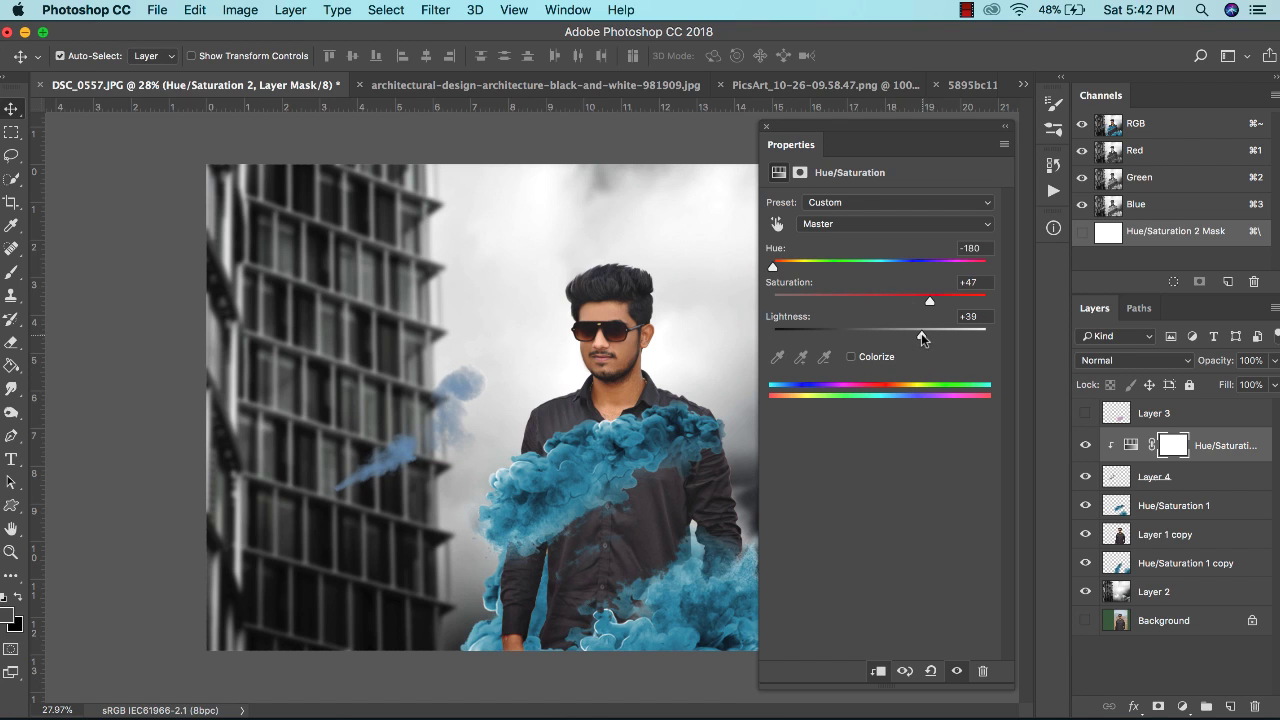
pyautogui.click(767, 127)
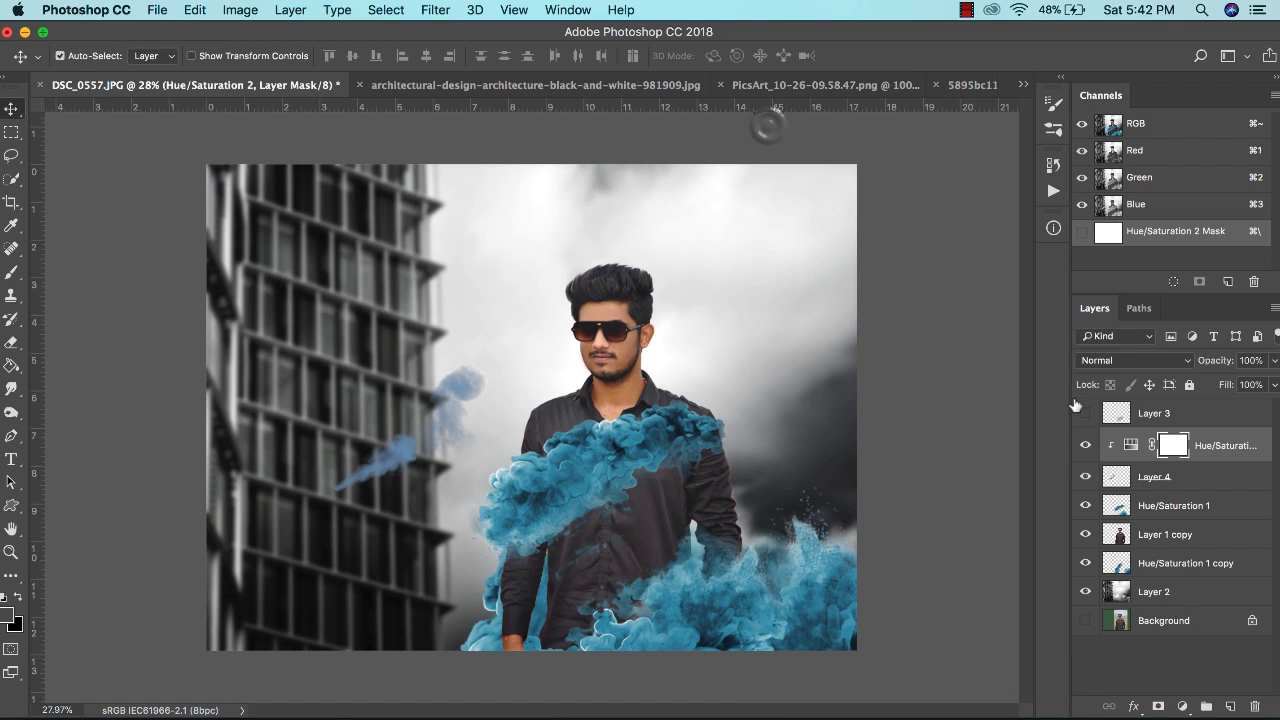
# - Merge the Hue/Saturation 2 adjustment with the Layer 4 smoke into one layer
pyautogui.keyDown('shift'); pyautogui.click(1170, 472); pyautogui.keyUp('shift')
pyautogui.rightClick(1170, 472)
pyautogui.click(985, 510)
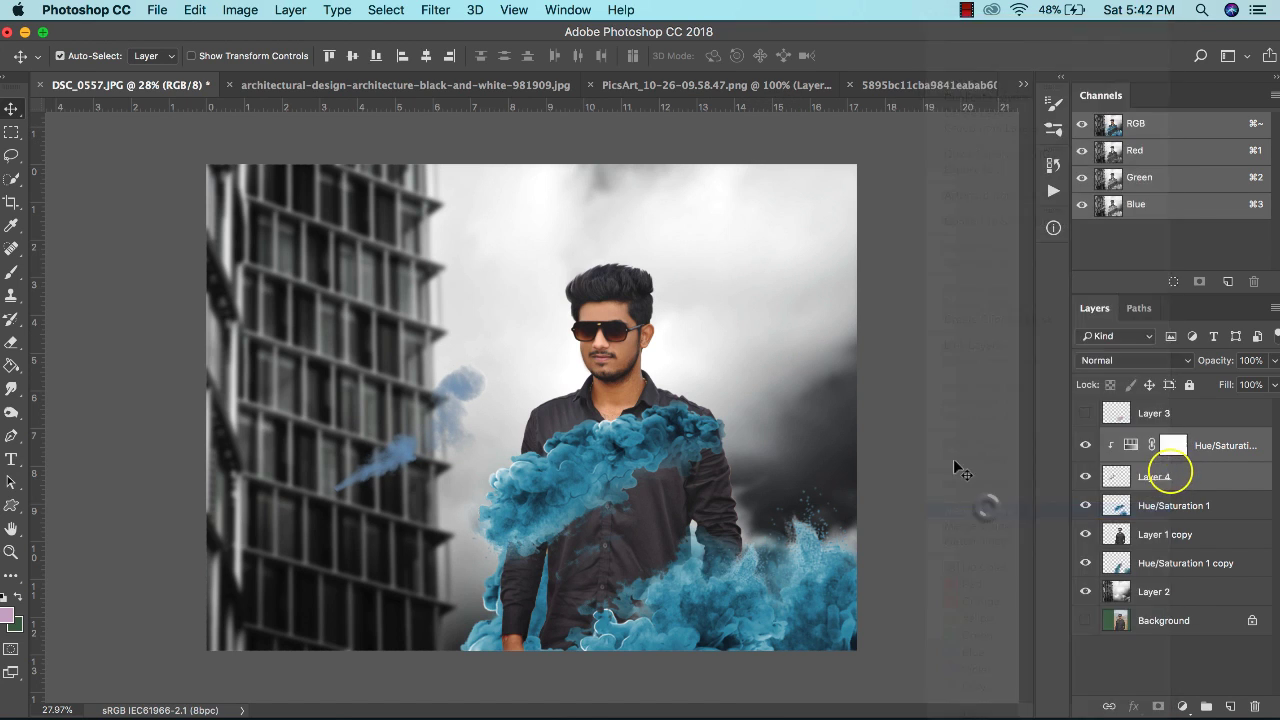
# - Enlarge the merged light blue smoke to about 272%, rotate it to about -95° and place it across the building
pyautogui.click(198, 10)
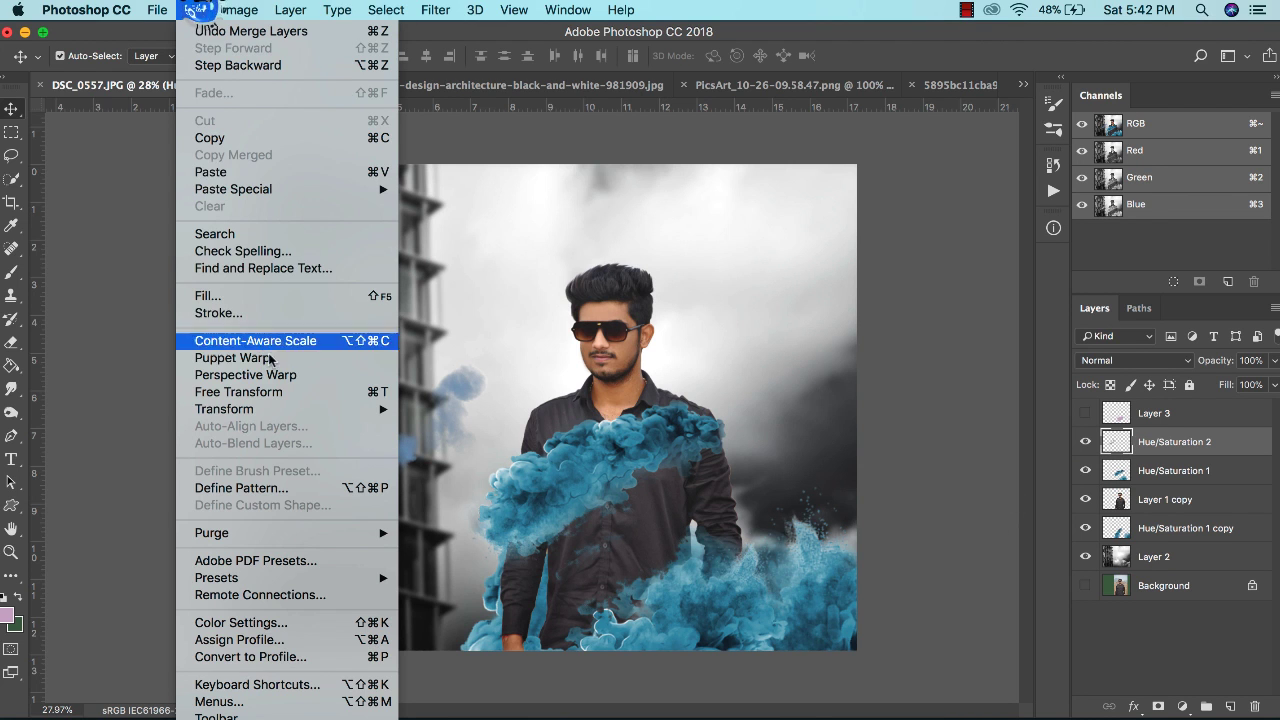
pyautogui.click(262, 391)
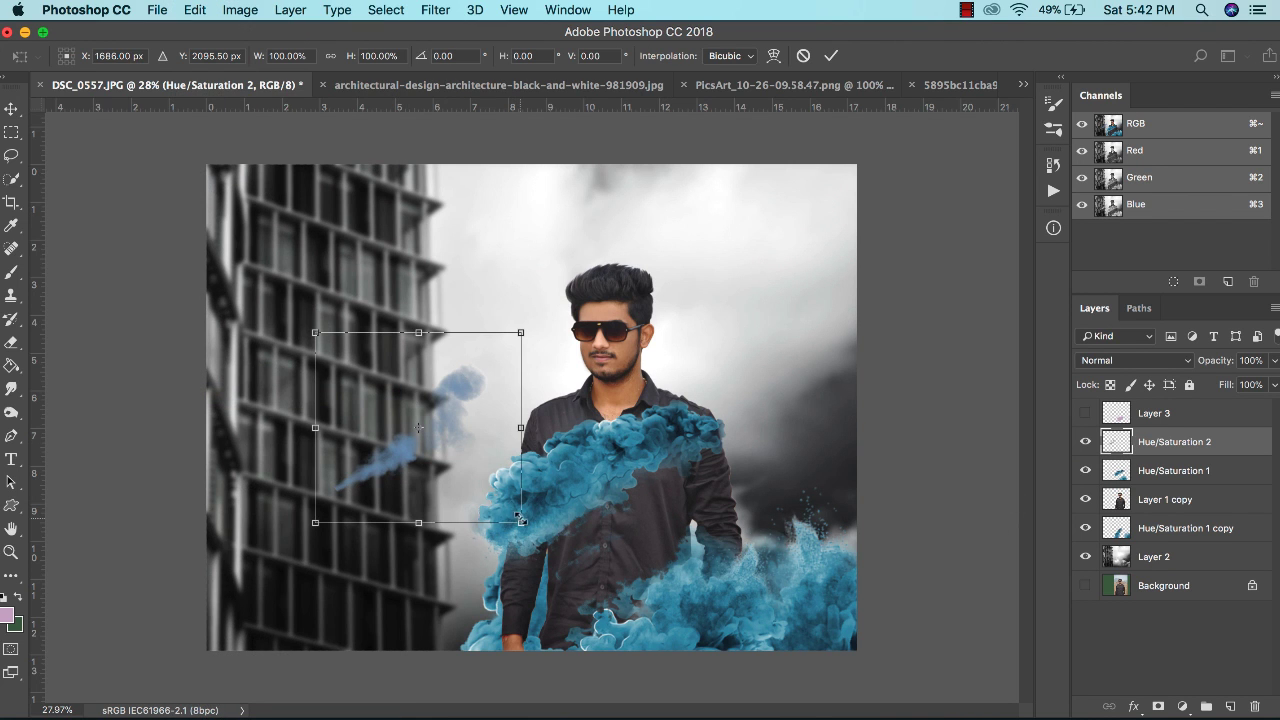
pyautogui.moveTo(519, 518); pyautogui.dragTo(679, 445)
pyautogui.moveTo(715, 180); pyautogui.dragTo(310, 335)
pyautogui.moveTo(641, 406); pyautogui.dragTo(463, 474)
pyautogui.moveTo(590, 337); pyautogui.dragTo(646, 520)
pyautogui.moveTo(449, 583); pyautogui.dragTo(483, 520)
pyautogui.moveTo(615, 447)
pyautogui.mouseDown()
pyautogui.moveTo(575, 265)
pyautogui.moveTo(545, 335)
pyautogui.moveTo(598, 428)
pyautogui.mouseUp()
pyautogui.moveTo(487, 542); pyautogui.dragTo(500, 550)
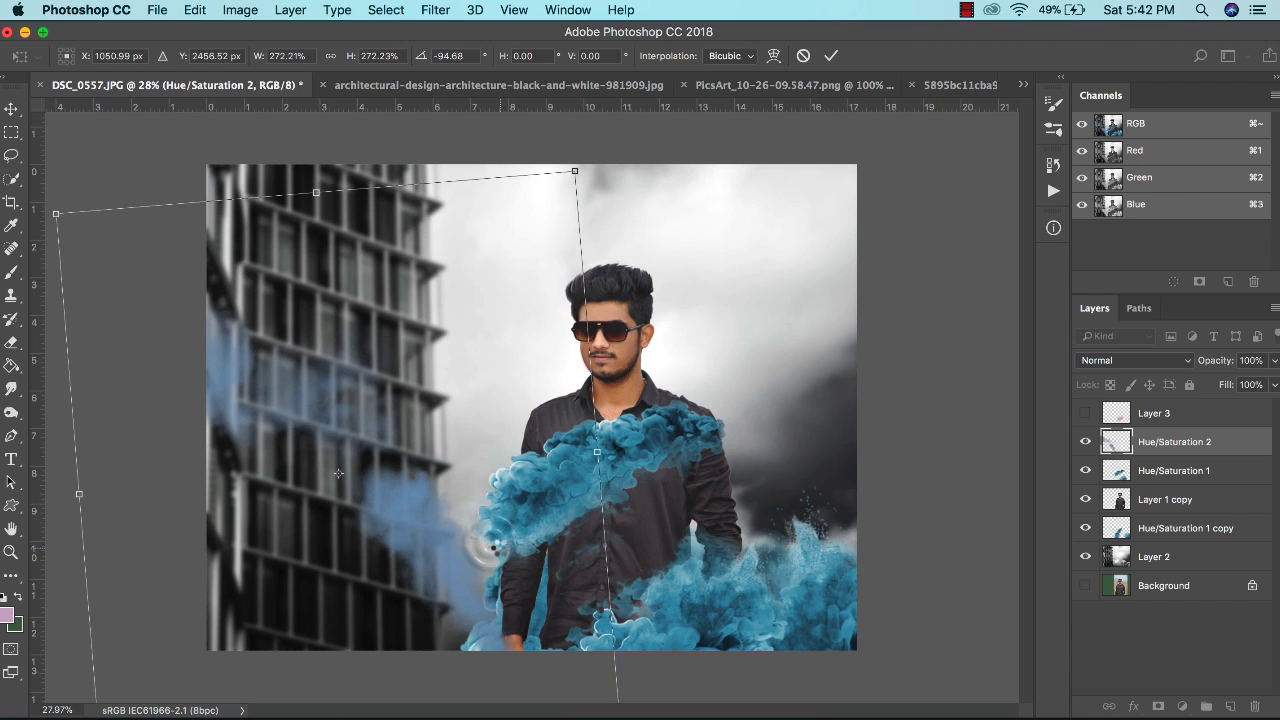
pyautogui.doubleClick(499, 550)
pyautogui.scroll(-1, 453, 535)
pyautogui.scroll(2, 461, 513)
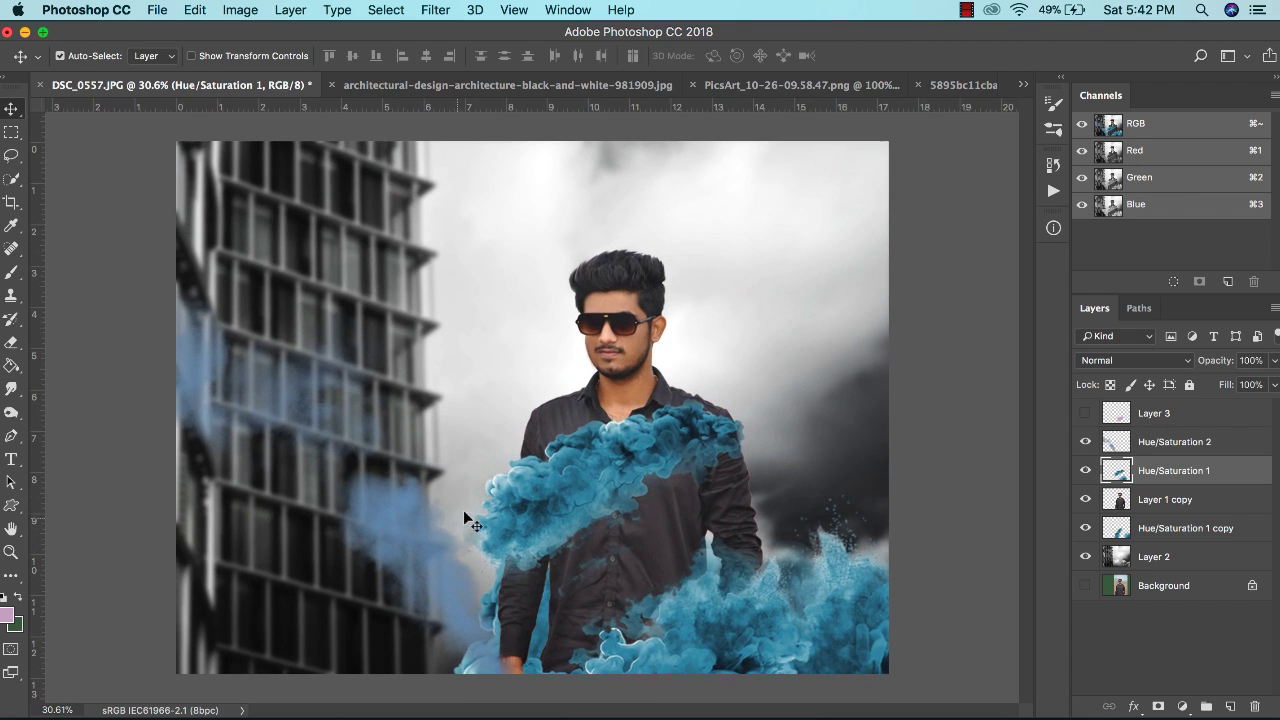
# - Open 376666015_1280x720.jpg from the Desktop, unlock its background layer and copy the entire image
pyautogui.click(158, 10)
pyautogui.click(172, 46)
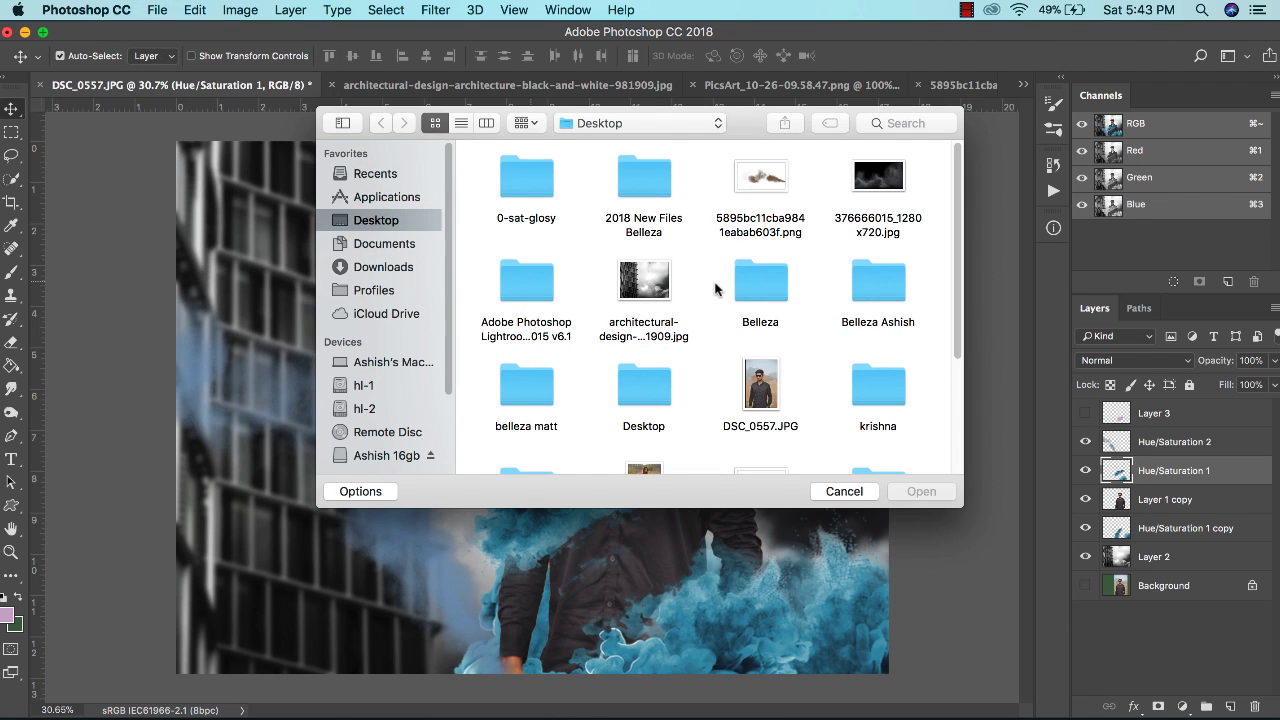
pyautogui.click(875, 181)
pyautogui.doubleClick(875, 181)
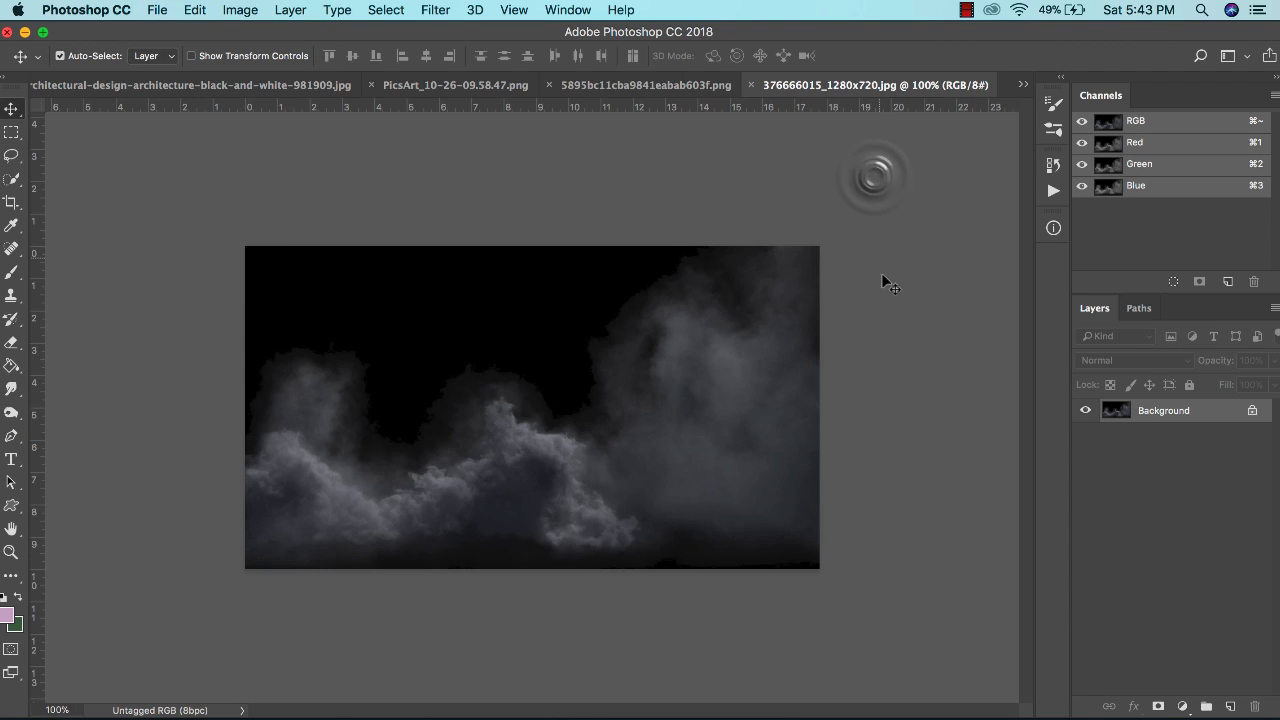
pyautogui.doubleClick(1165, 410)
pyautogui.click(791, 327)
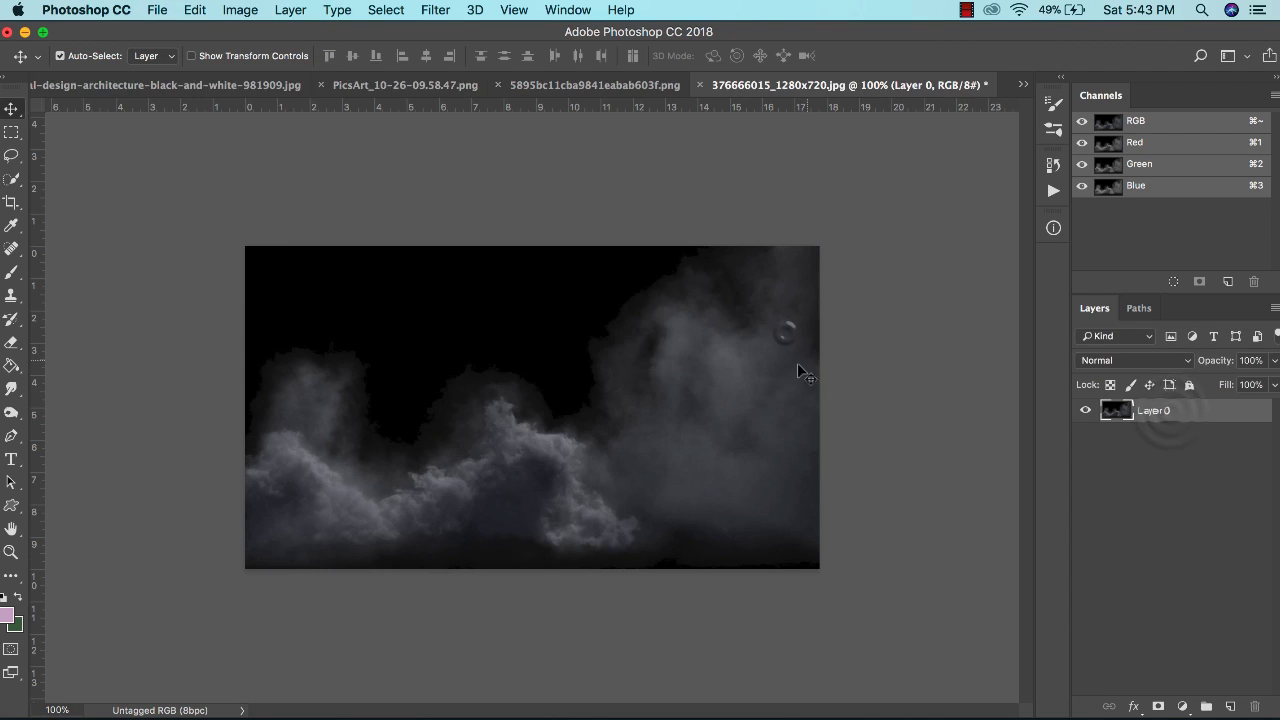
pyautogui.press('super+a')
pyautogui.press('super+c')
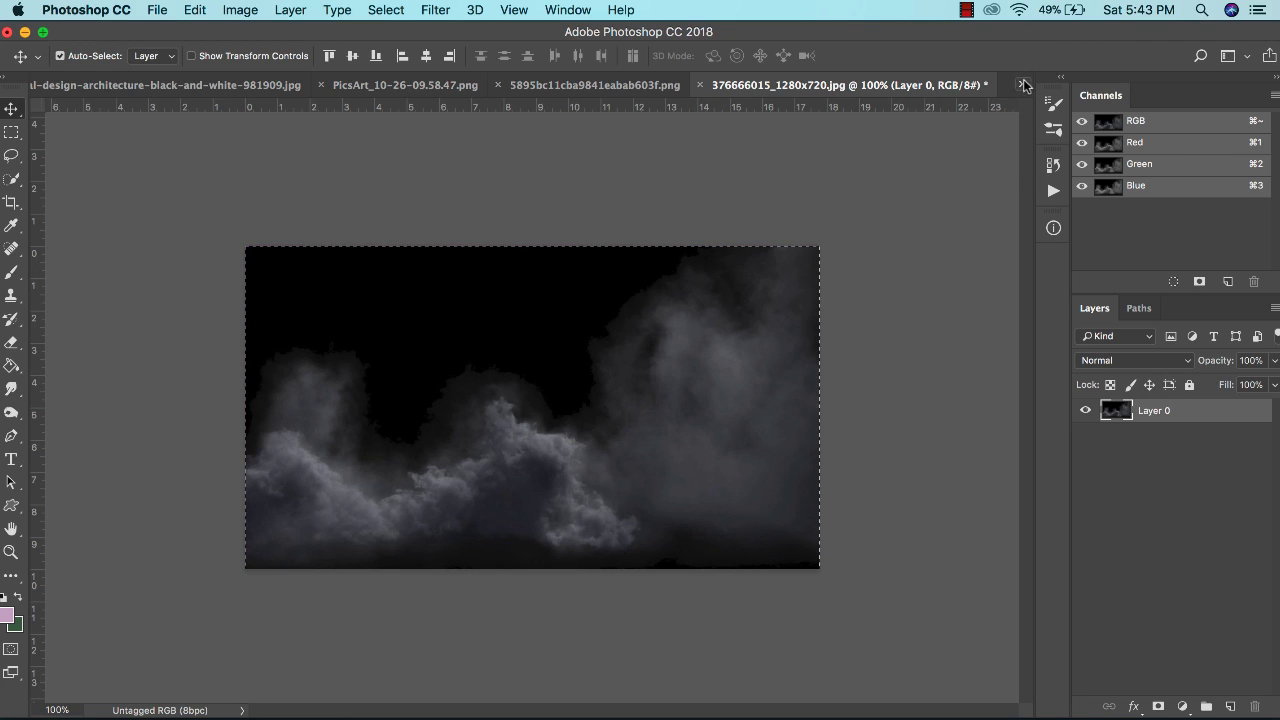
# - Return to DSC_0557.JPG and paste the copied cloud image above the Hue/Saturation 2 layer
pyautogui.click(1023, 84)
pyautogui.click(1018, 86)
pyautogui.click(1172, 441)
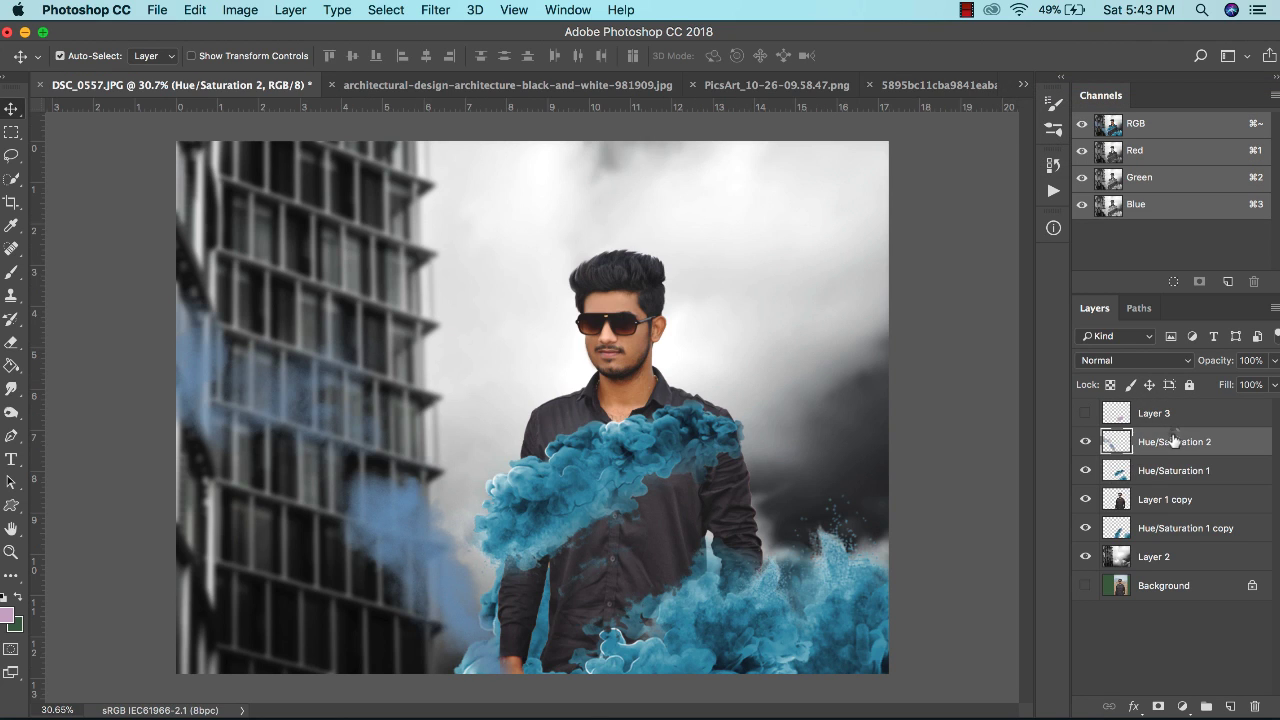
pyautogui.press('super+v')
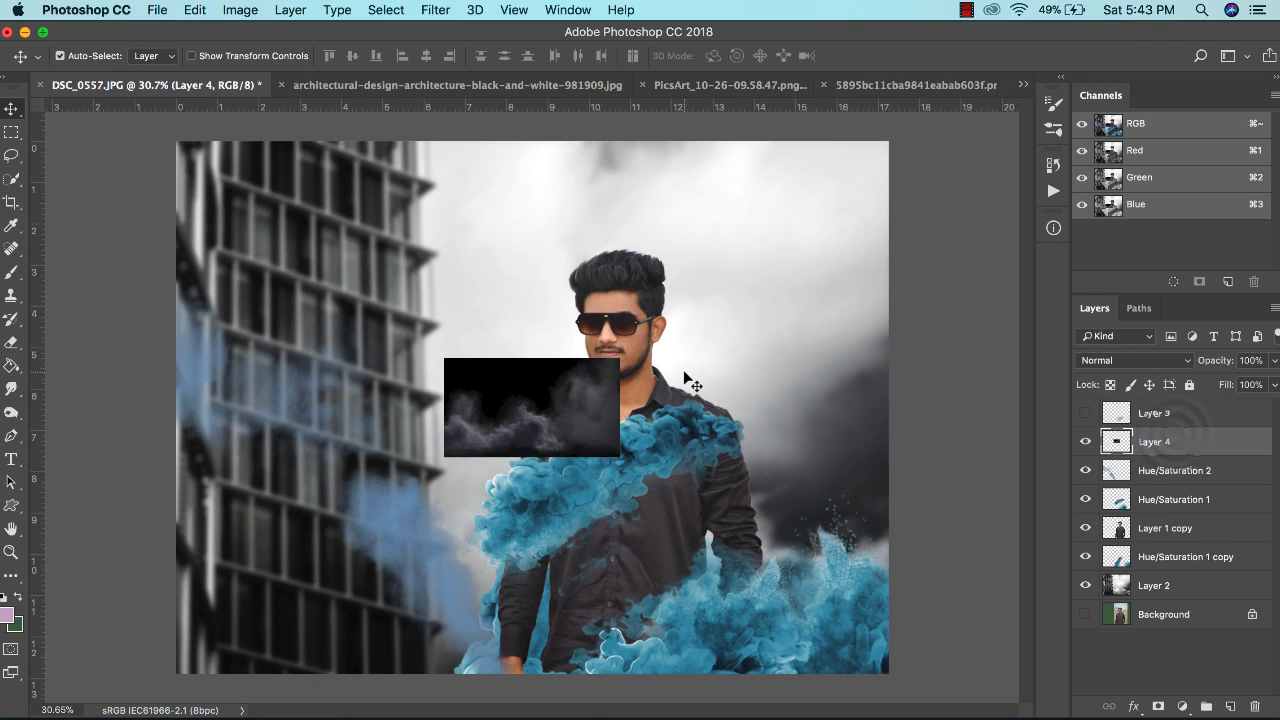
# - Scale the pasted cloud image to 362.5% and place it over the lower part of the picture, flush with the right edge
pyautogui.click(195, 10)
pyautogui.click(295, 389)
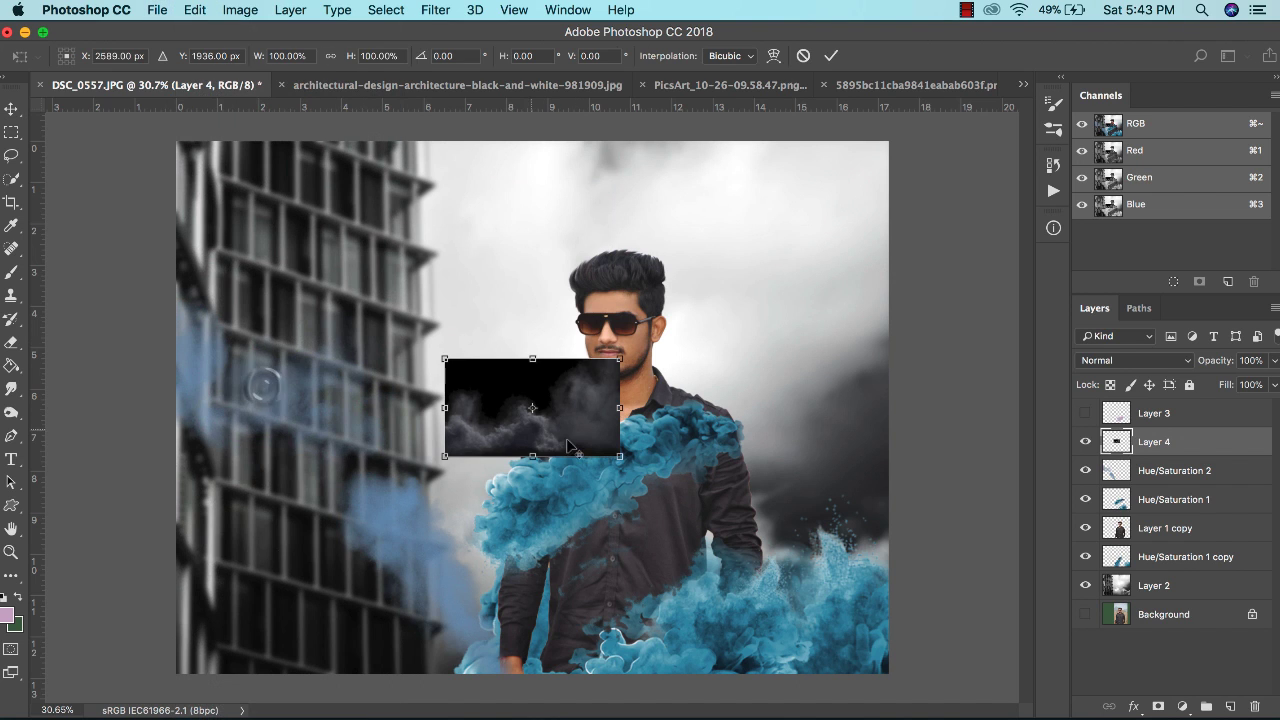
pyautogui.moveTo(620, 456); pyautogui.dragTo(851, 600)
pyautogui.moveTo(783, 456); pyautogui.dragTo(806, 573)
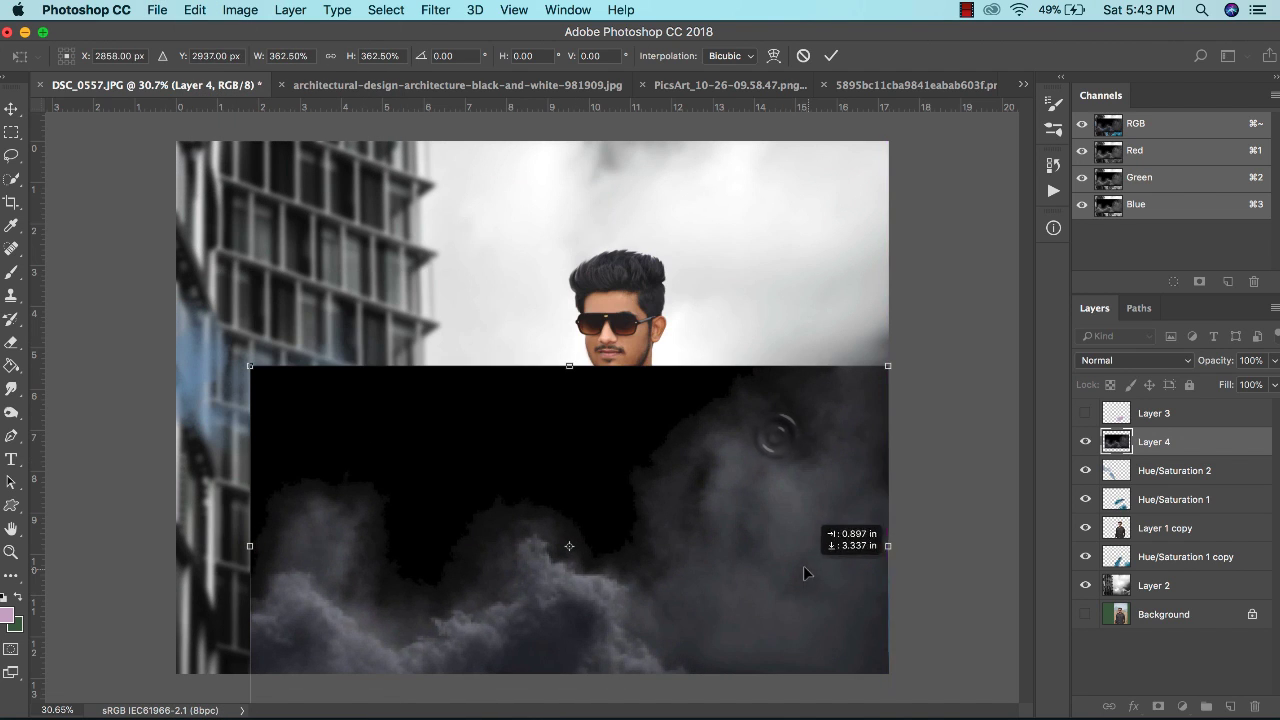
pyautogui.press('Return')
# - Set the cloud layer's blend mode to Screen and shift the clouds towards the lower left of the picture
pyautogui.click(1133, 360)
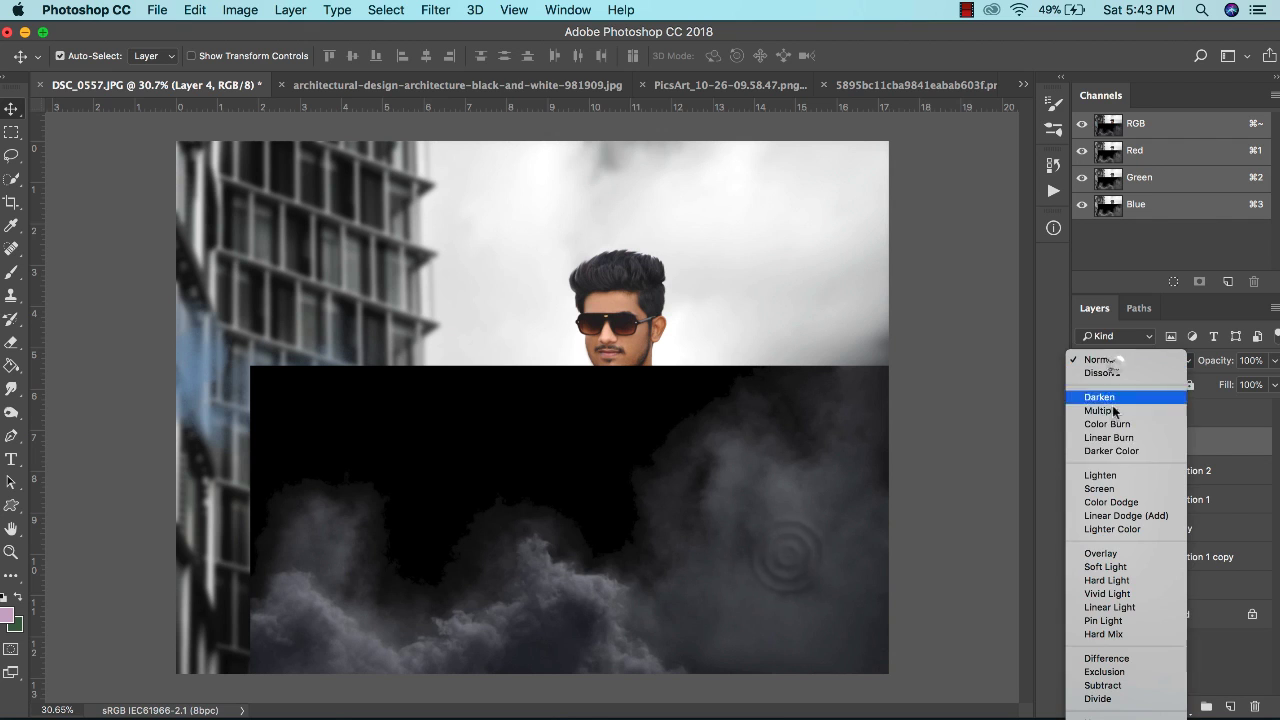
pyautogui.click(1112, 488)
pyautogui.moveTo(750, 441); pyautogui.dragTo(600, 476)
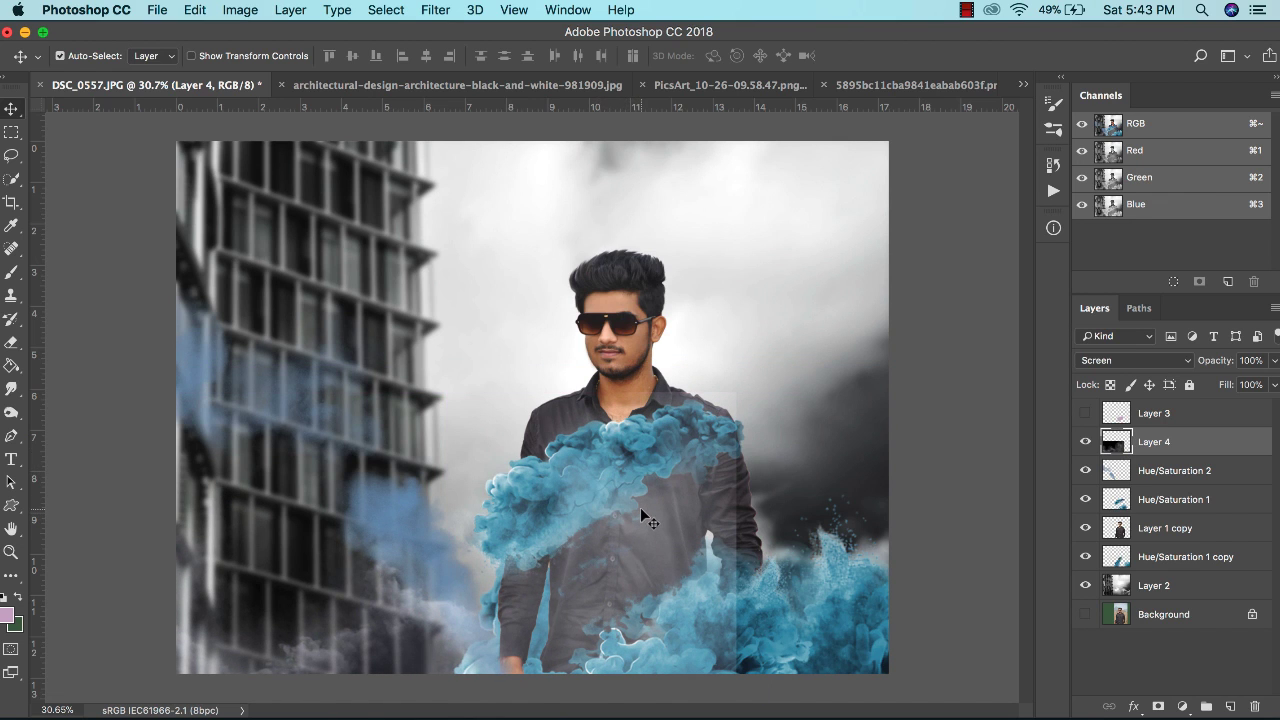
# - Enlarge the cloud layer to span the picture's full width and position it across the lower part of the scene
pyautogui.press('super+t')
pyautogui.moveTo(684, 536); pyautogui.dragTo(783, 575)
pyautogui.press('super+minus')
pyautogui.press('super+minus')
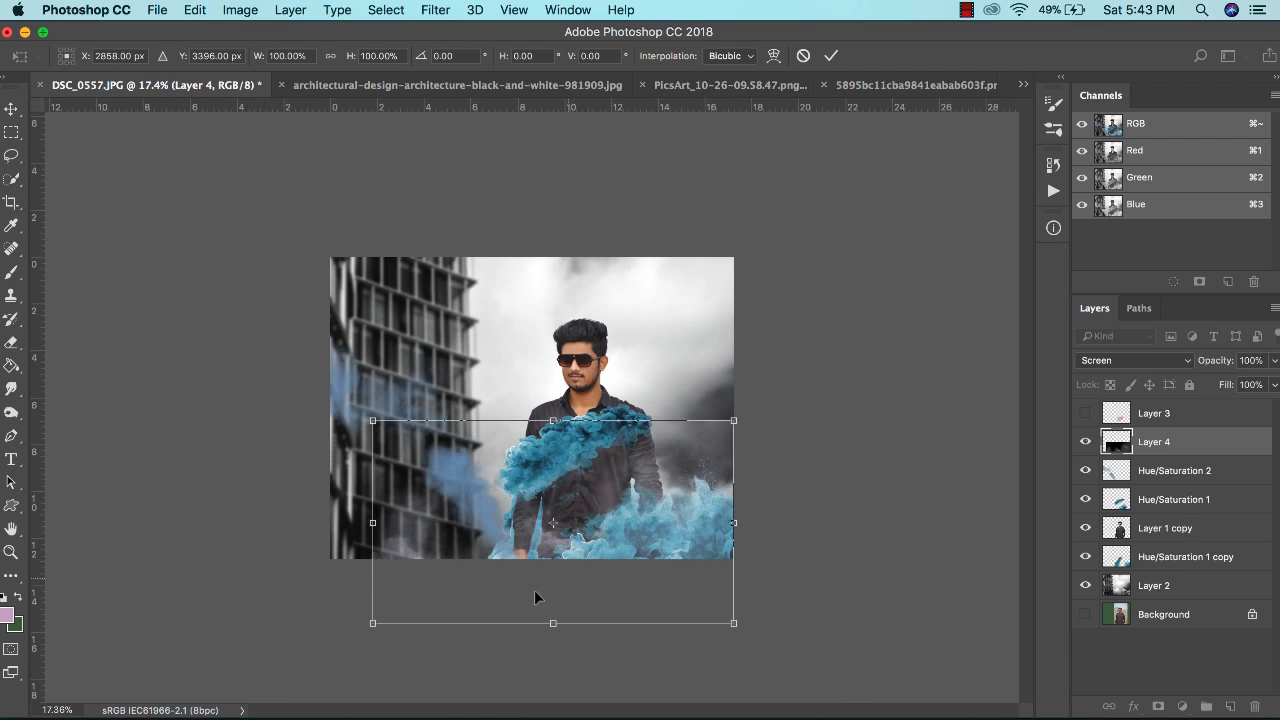
pyautogui.moveTo(376, 628); pyautogui.dragTo(340, 664)
pyautogui.moveTo(536, 566); pyautogui.dragTo(539, 523)
pyautogui.press('Return')
# - Erase the visible upper edge of the cloud layer with a soft round eraser at 0% hardness, enlarged to 1100 px
pyautogui.scroll(3, 638, 418)
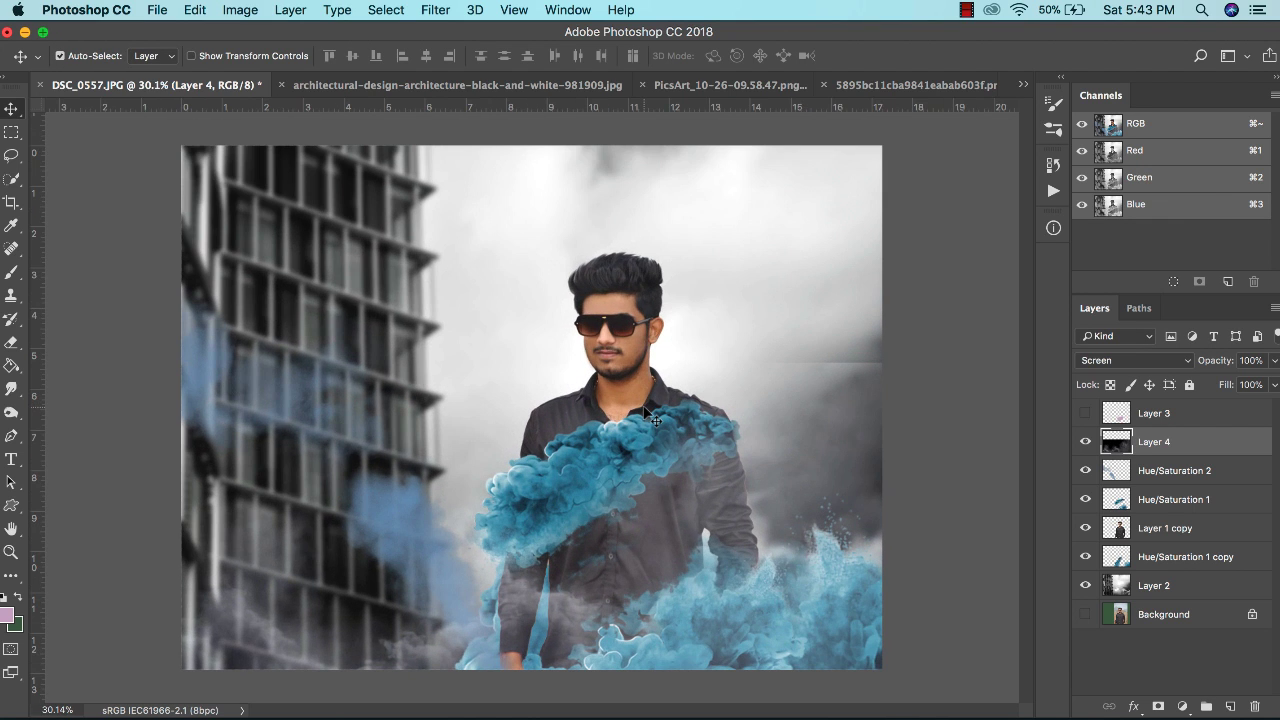
pyautogui.scroll(-2, 655, 424)
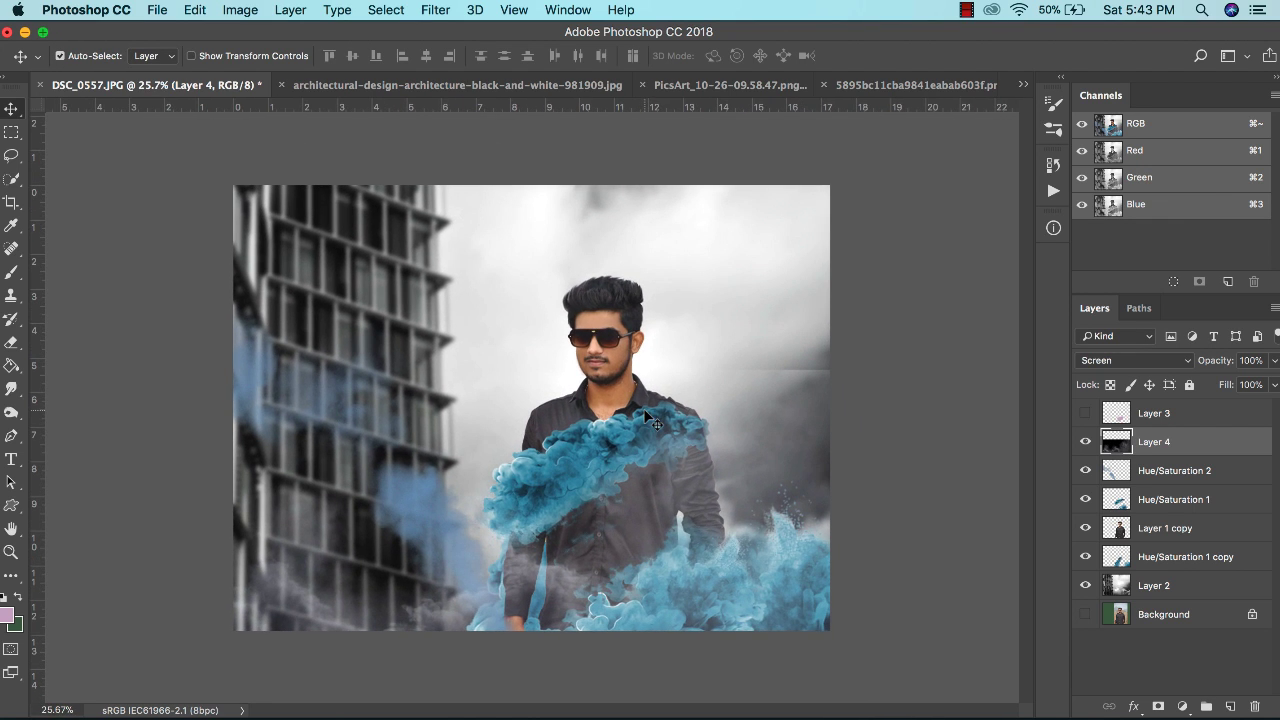
pyautogui.click(12, 342)
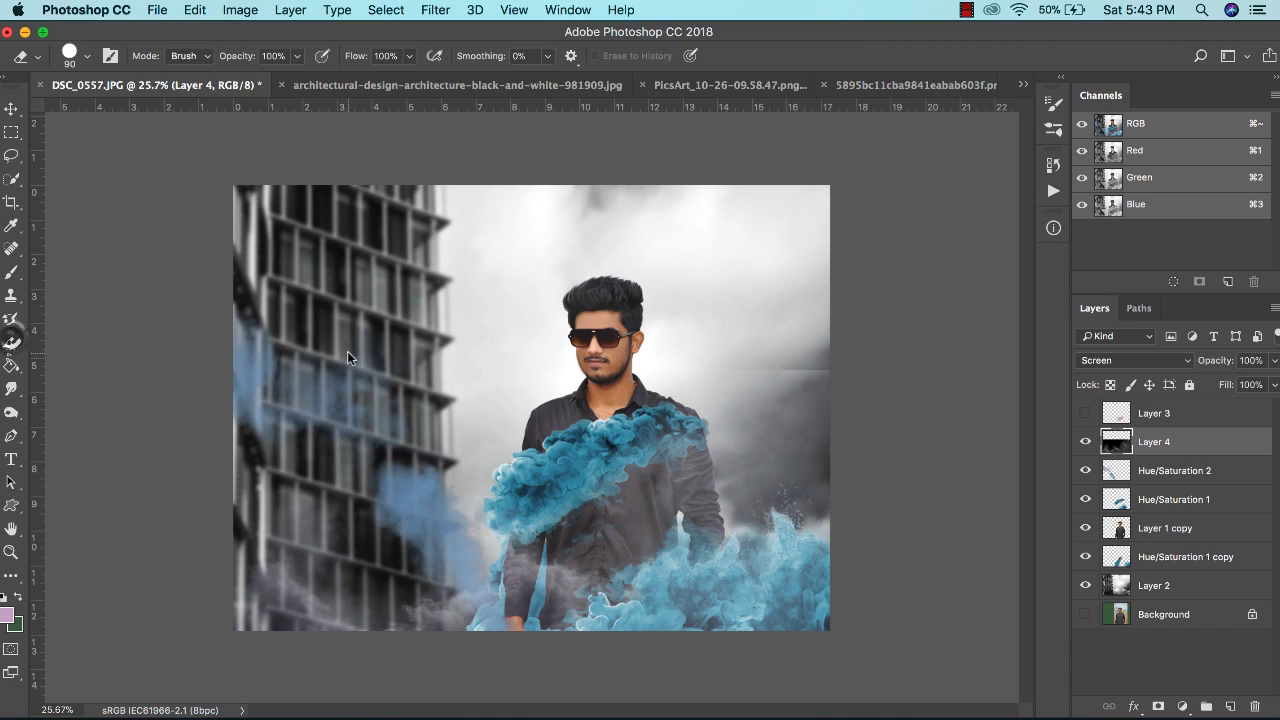
pyautogui.rightClick(347, 351)
pyautogui.doubleClick(455, 535)
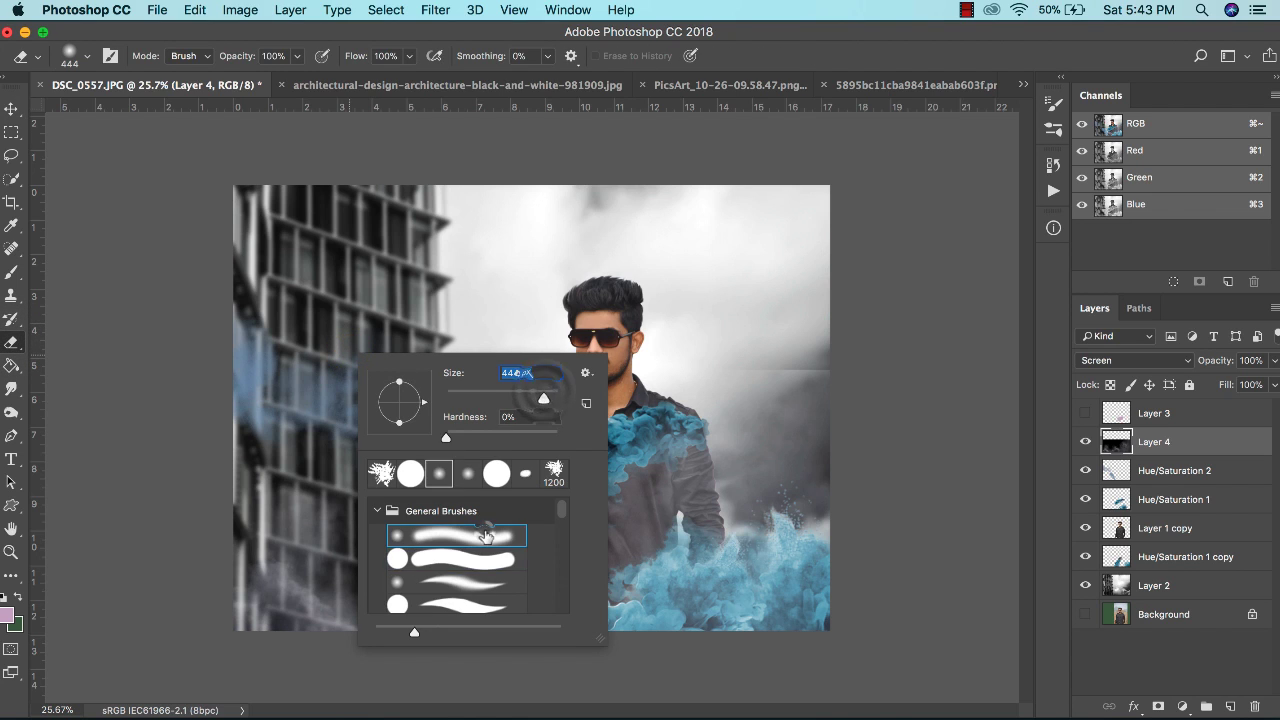
pyautogui.rightClick(604, 403)
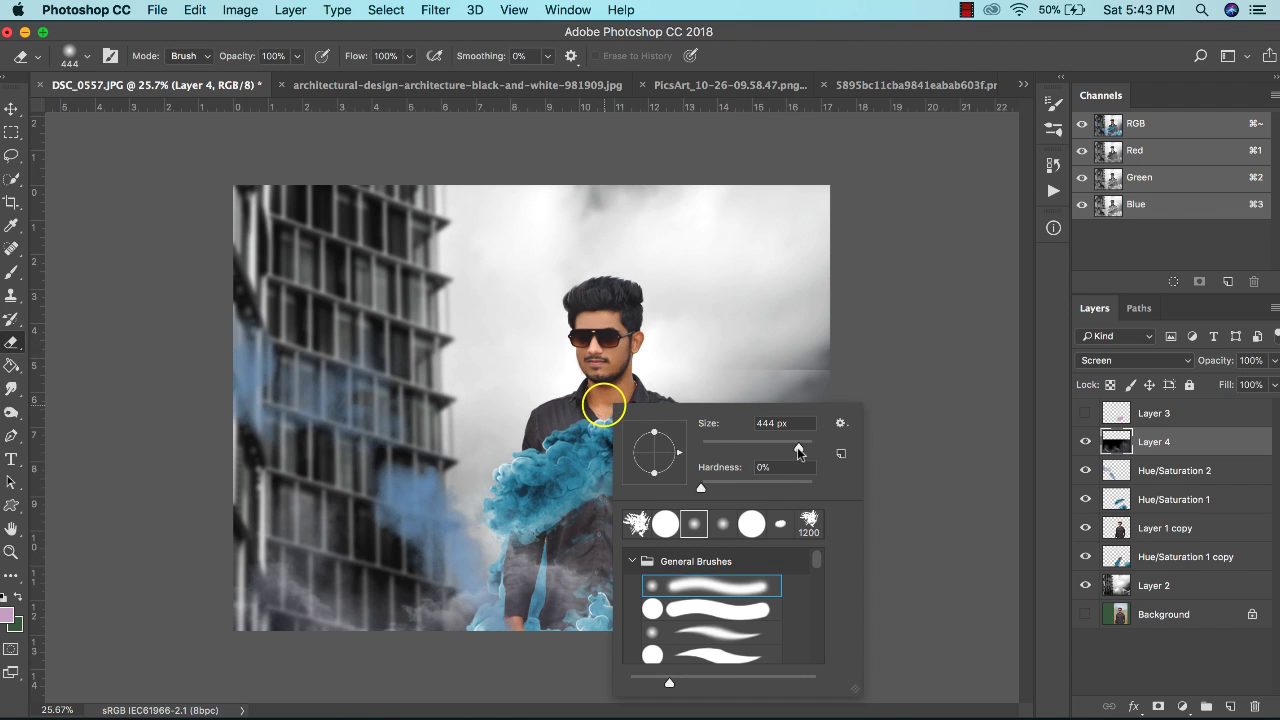
pyautogui.click(846, 306)
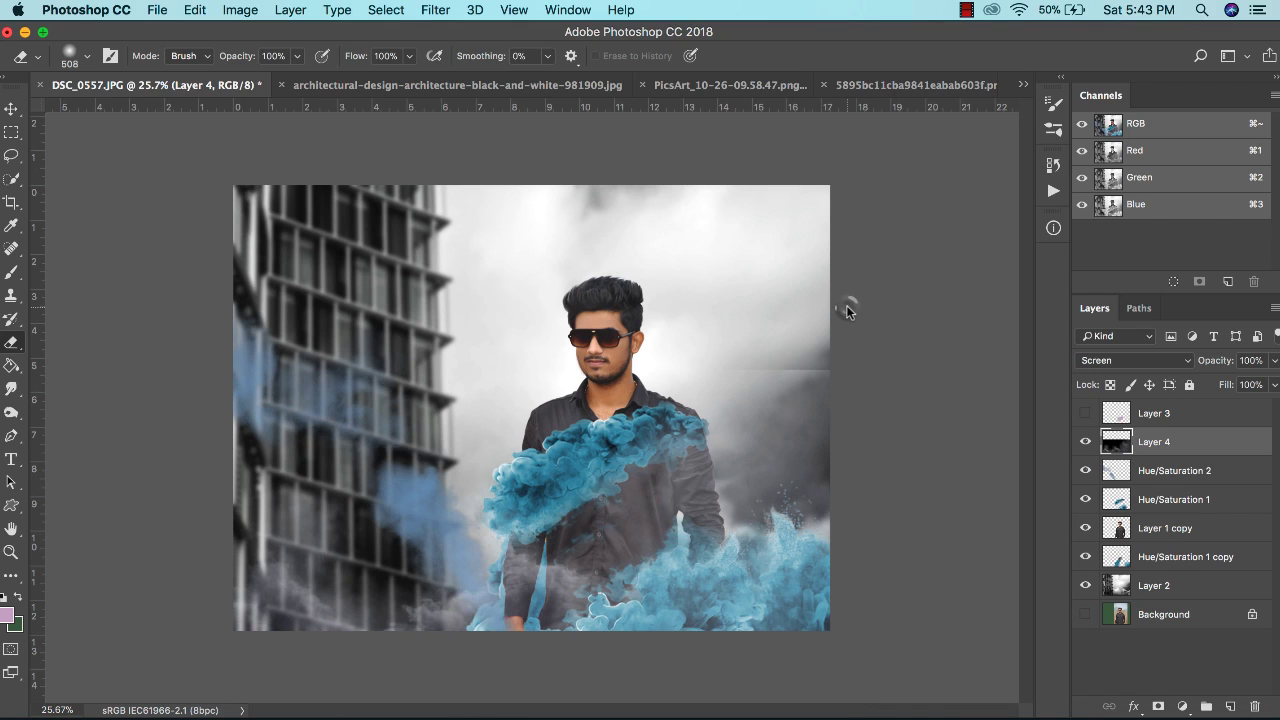
pyautogui.press(']')
pyautogui.press(']')
pyautogui.press(']')
pyautogui.press(']')
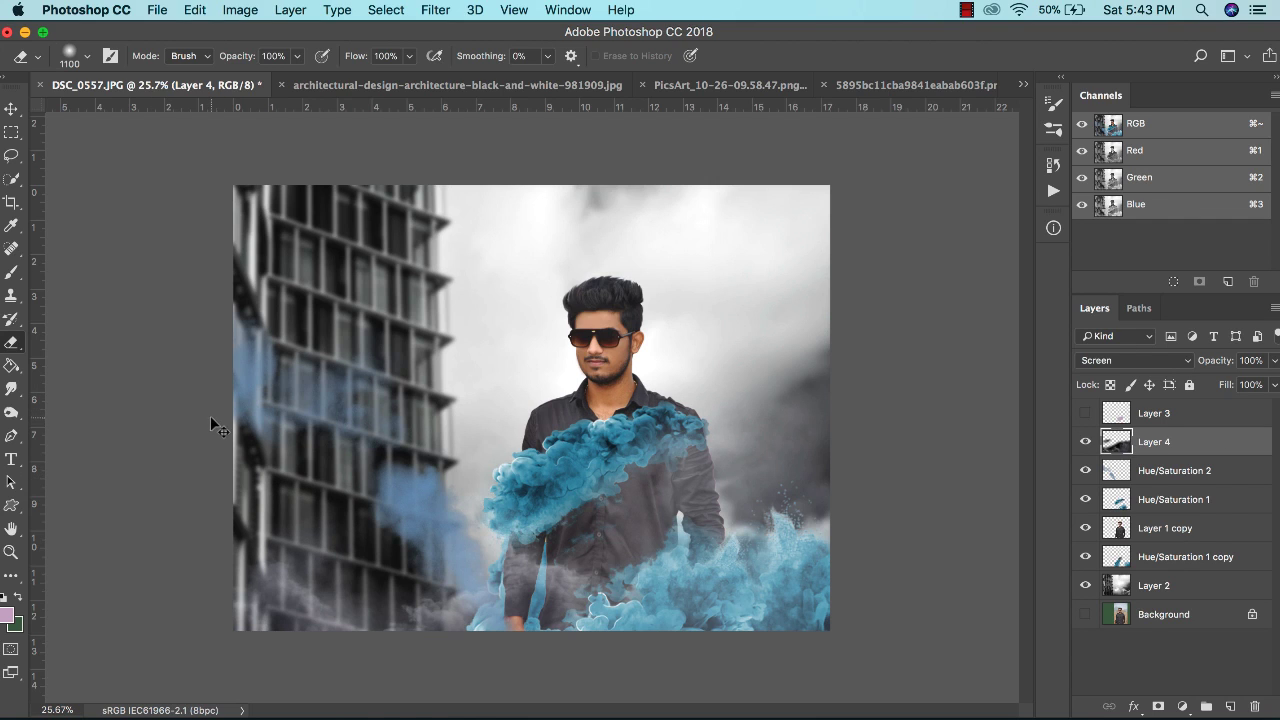
# - Compare the picture with and without the Layer 4 clouds
pyautogui.click(1085, 441)
pyautogui.click(1085, 441)
pyautogui.click(1085, 441)
pyautogui.click(1085, 441)
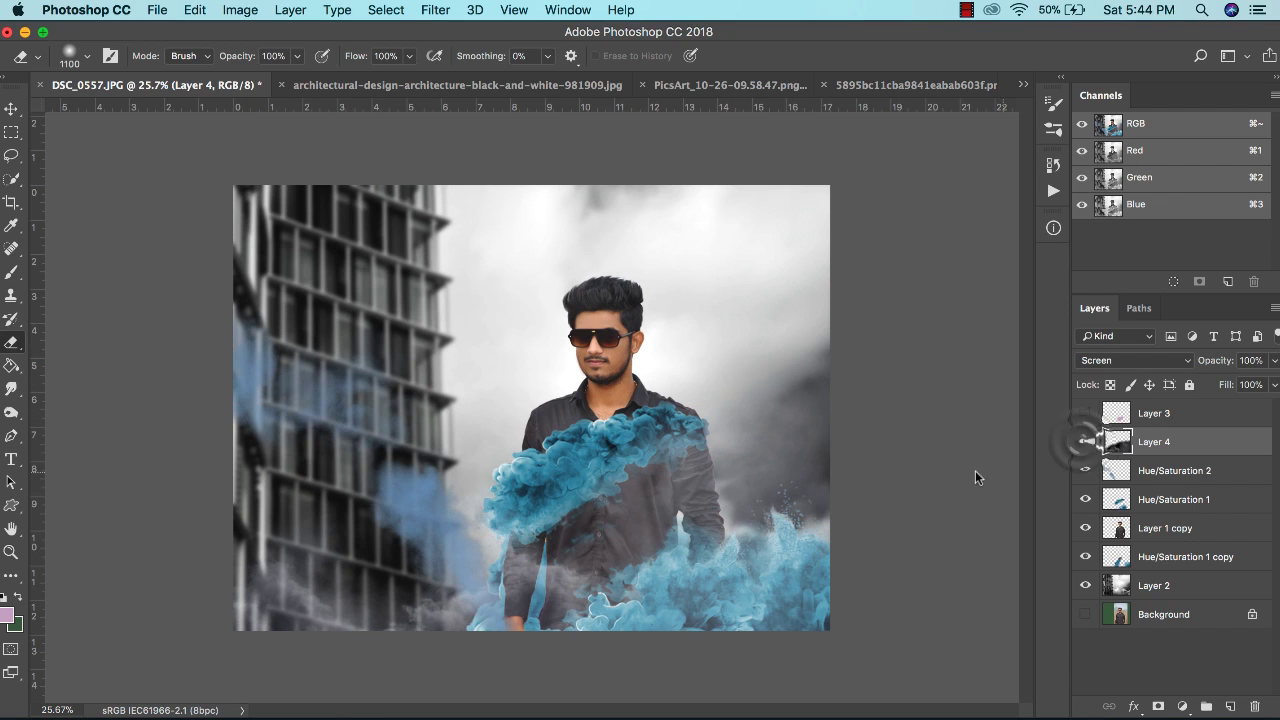
pyautogui.press('v')
pyautogui.scroll(-1, 672, 437)
pyautogui.scroll(2, 760, 440)
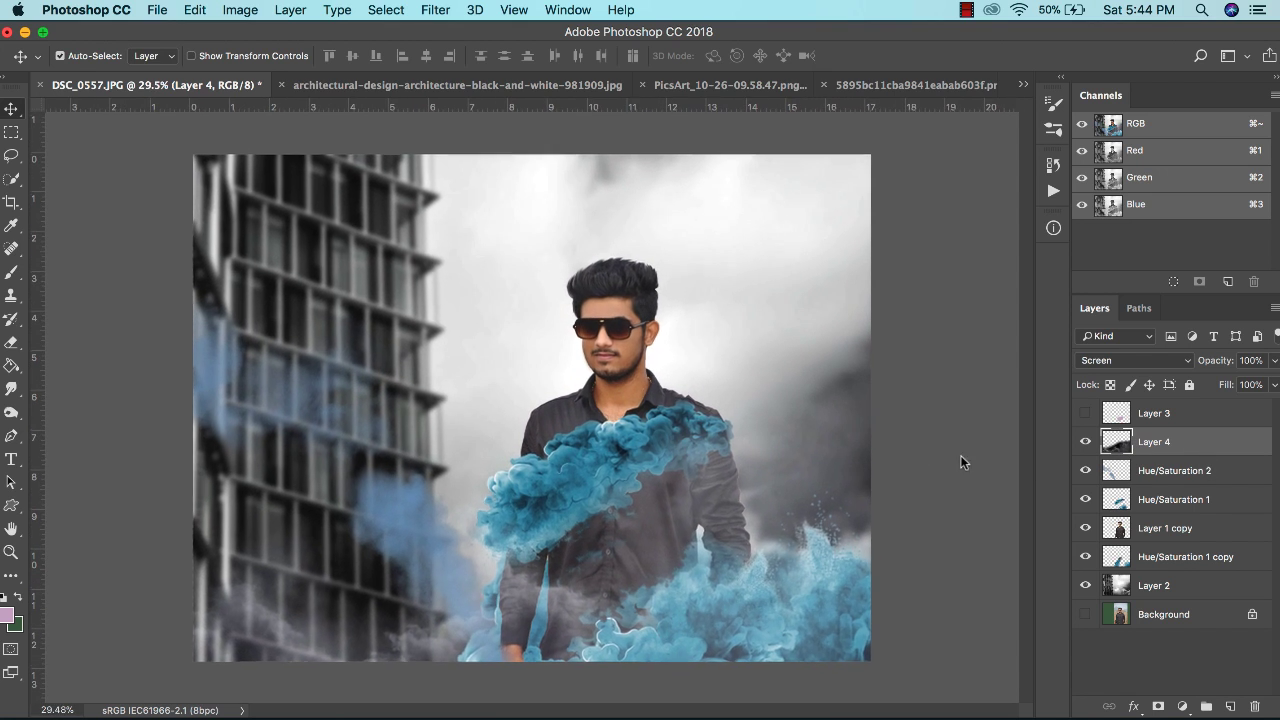
pyautogui.scroll(-1, 930, 468)
# - Duplicate the Layer 4 clouds and place the copy over the upper part of the picture
pyautogui.click(1156, 560)
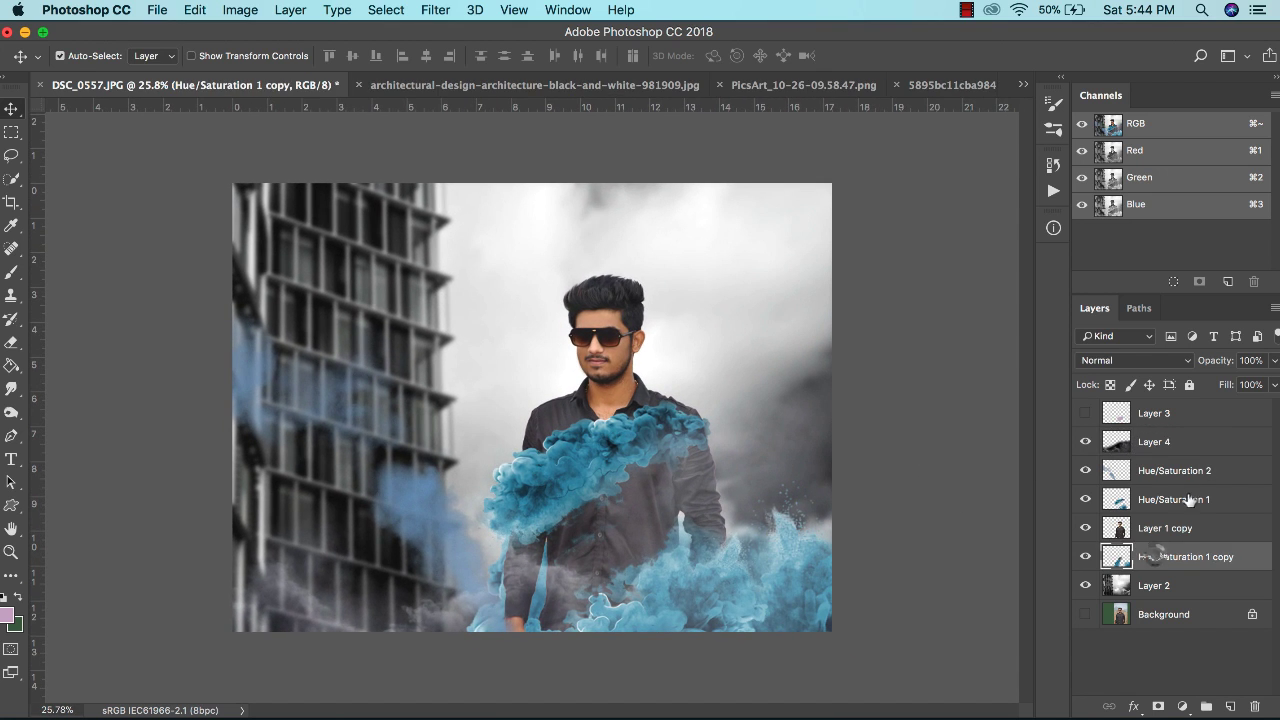
pyautogui.click(1190, 441)
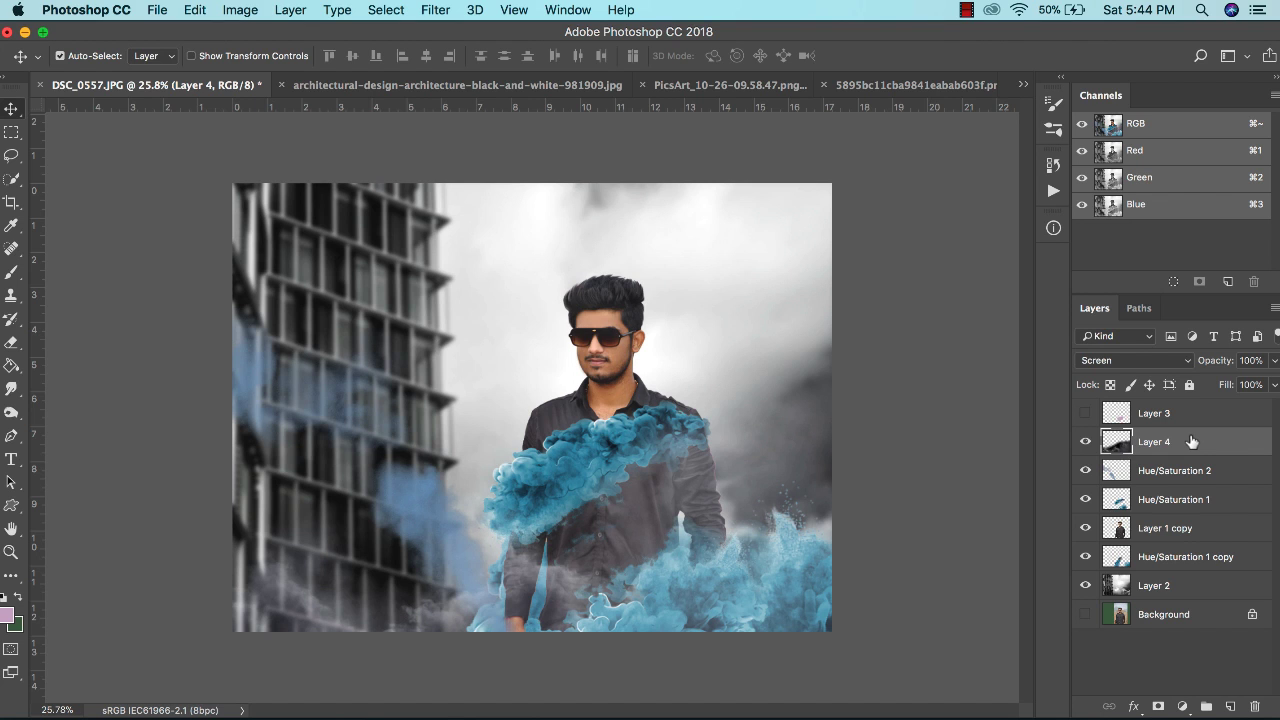
pyautogui.moveTo(441, 612); pyautogui.dragTo(437, 250)
pyautogui.press('super+j')
# - Flip the cloud copy vertically and move it down over the building and the man's head
pyautogui.press('super+t')
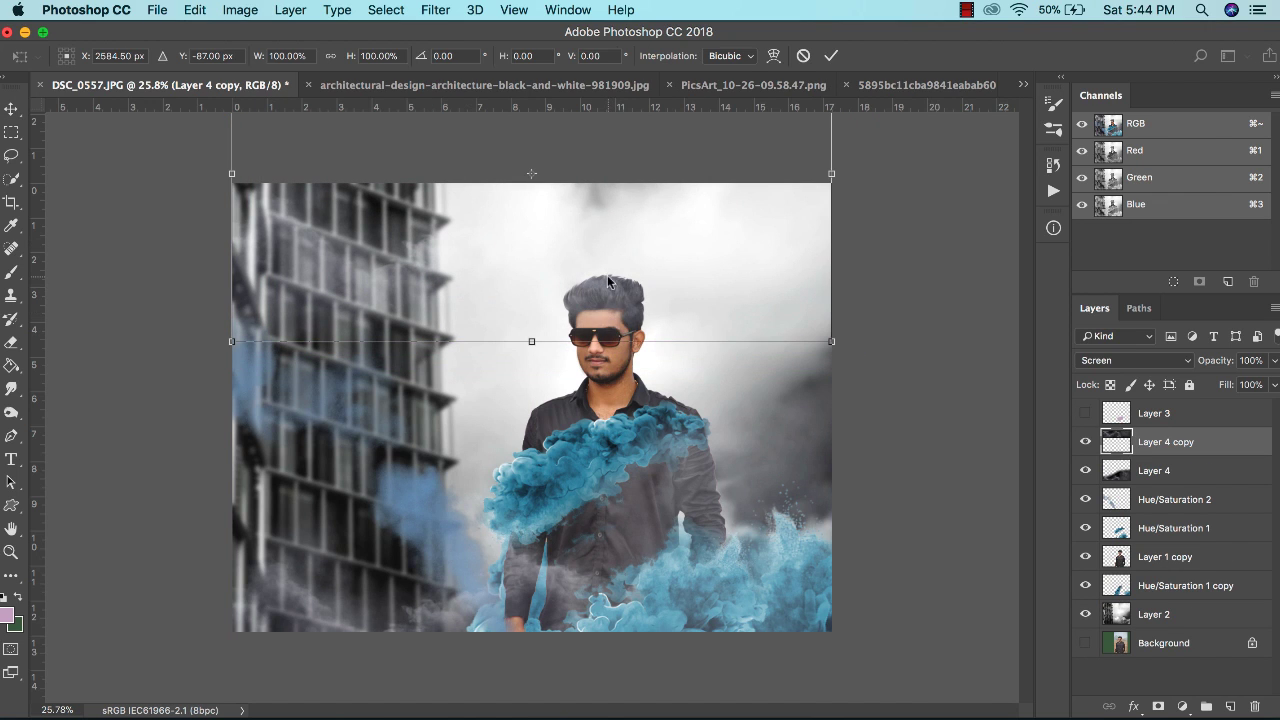
pyautogui.rightClick(607, 275)
pyautogui.click(665, 514)
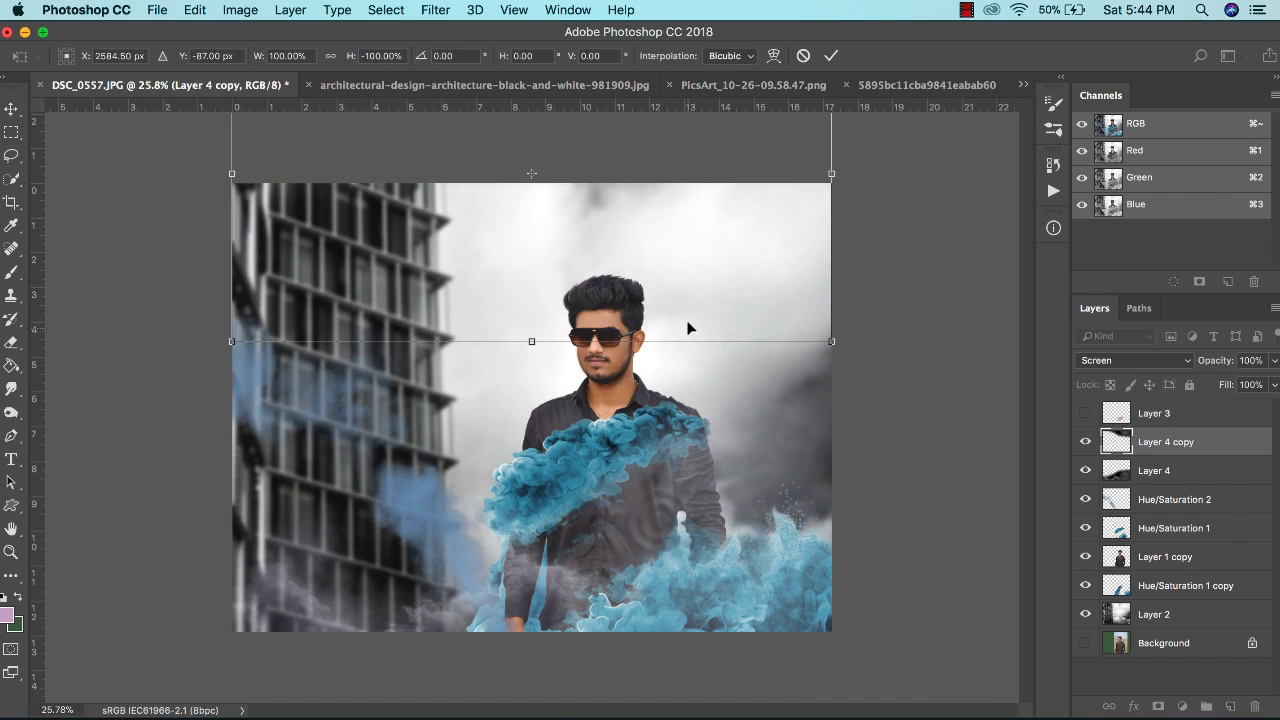
pyautogui.moveTo(689, 326); pyautogui.dragTo(685, 432)
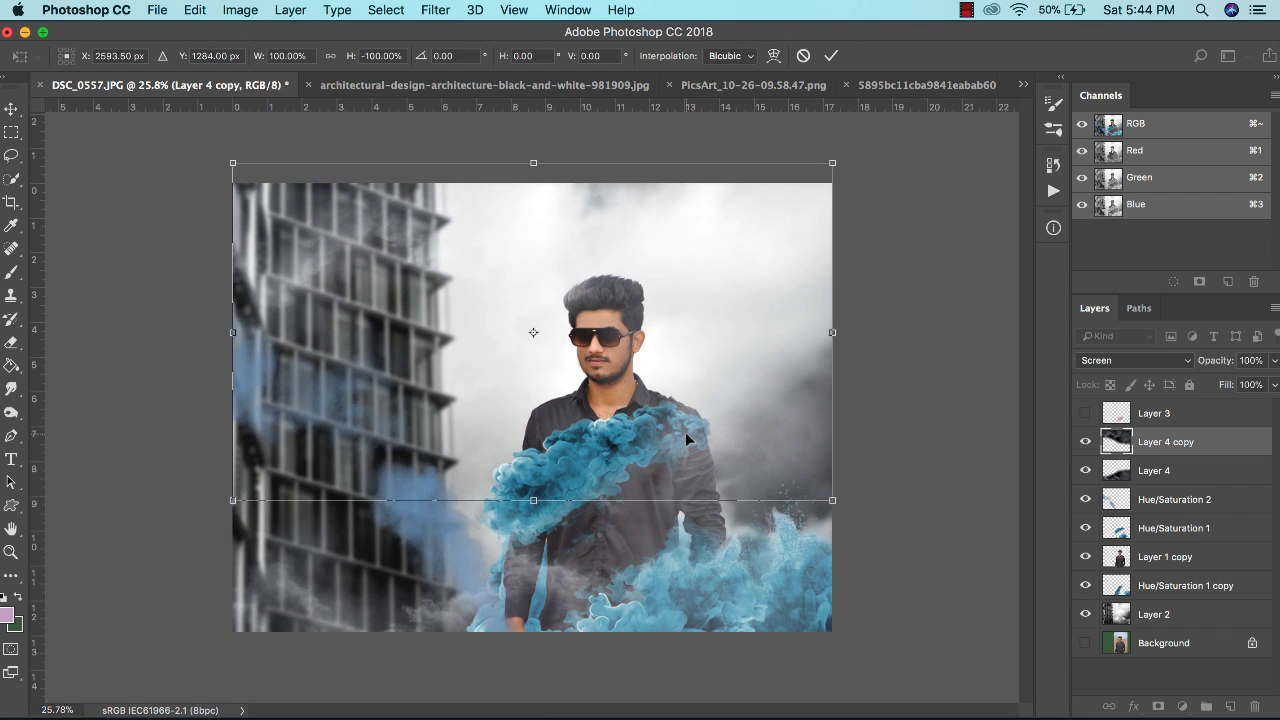
pyautogui.press('Return')
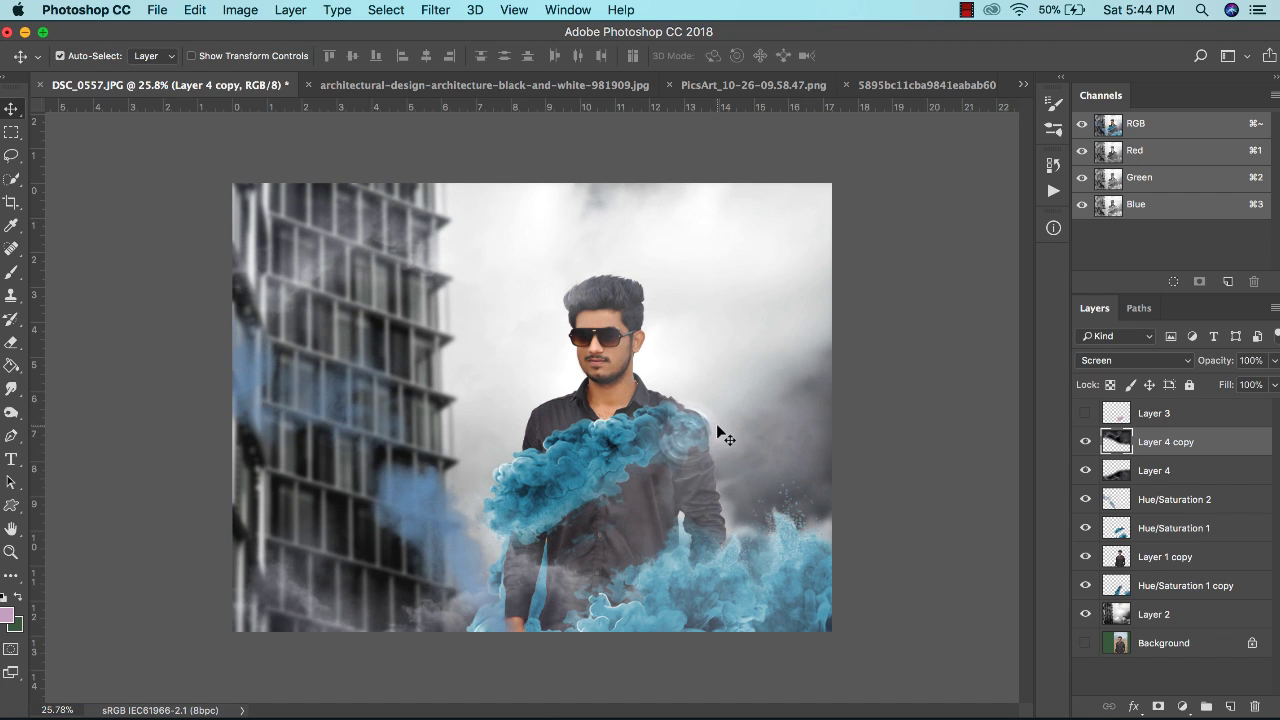
# - Merge all layers from Layer 4 copy down to Layer 2 into a single layer
pyautogui.scroll(-1, 718, 421)
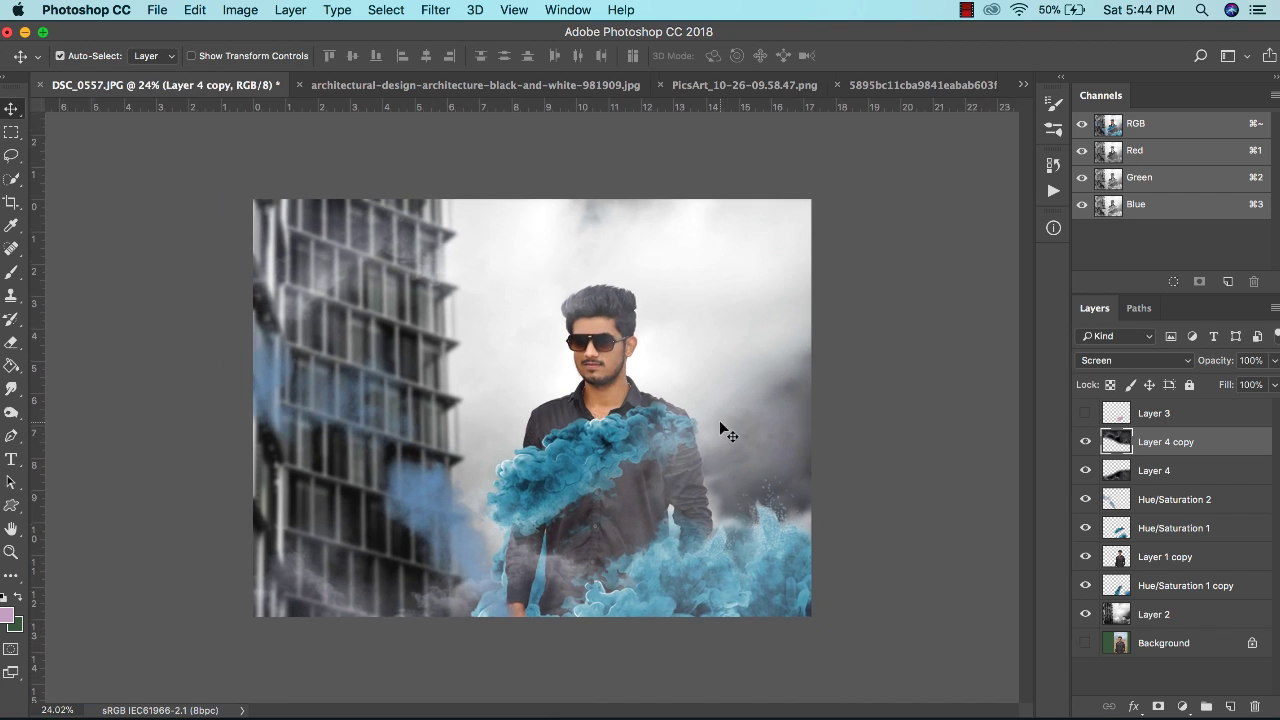
pyautogui.keyDown('shift'); pyautogui.click(1157, 616); pyautogui.keyUp('shift')
pyautogui.rightClick(1157, 614)
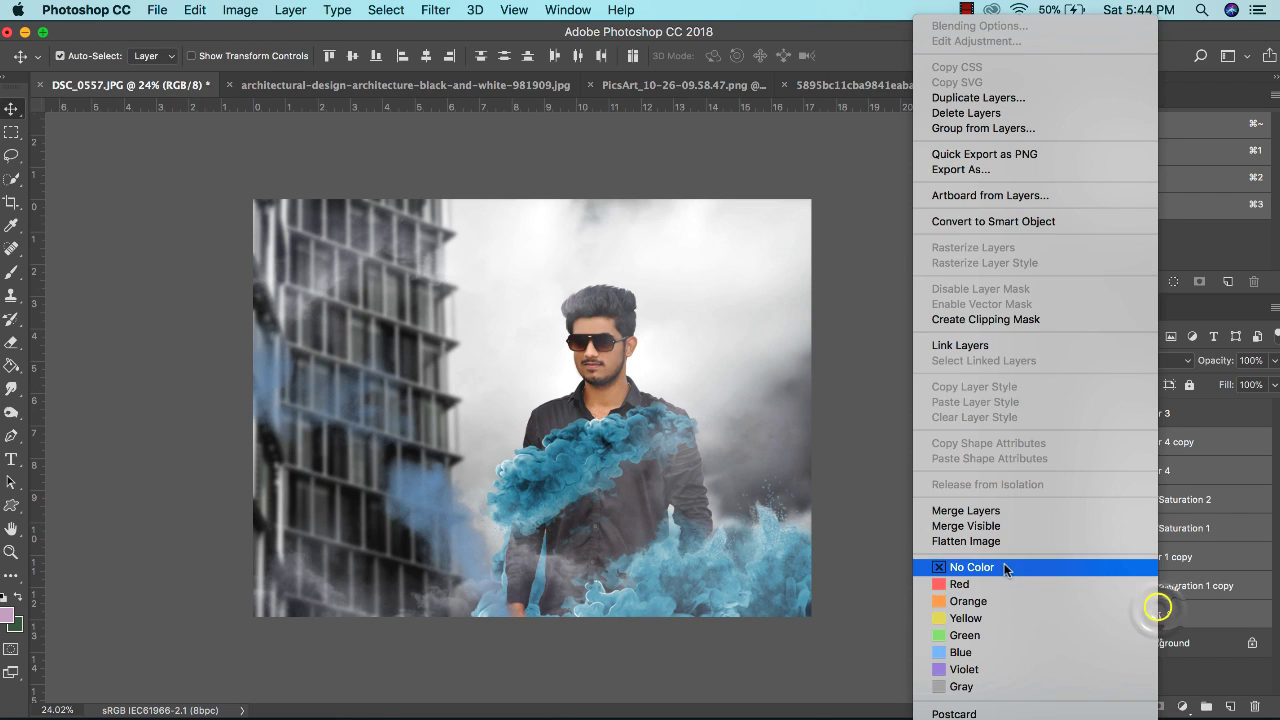
pyautogui.click(966, 512)
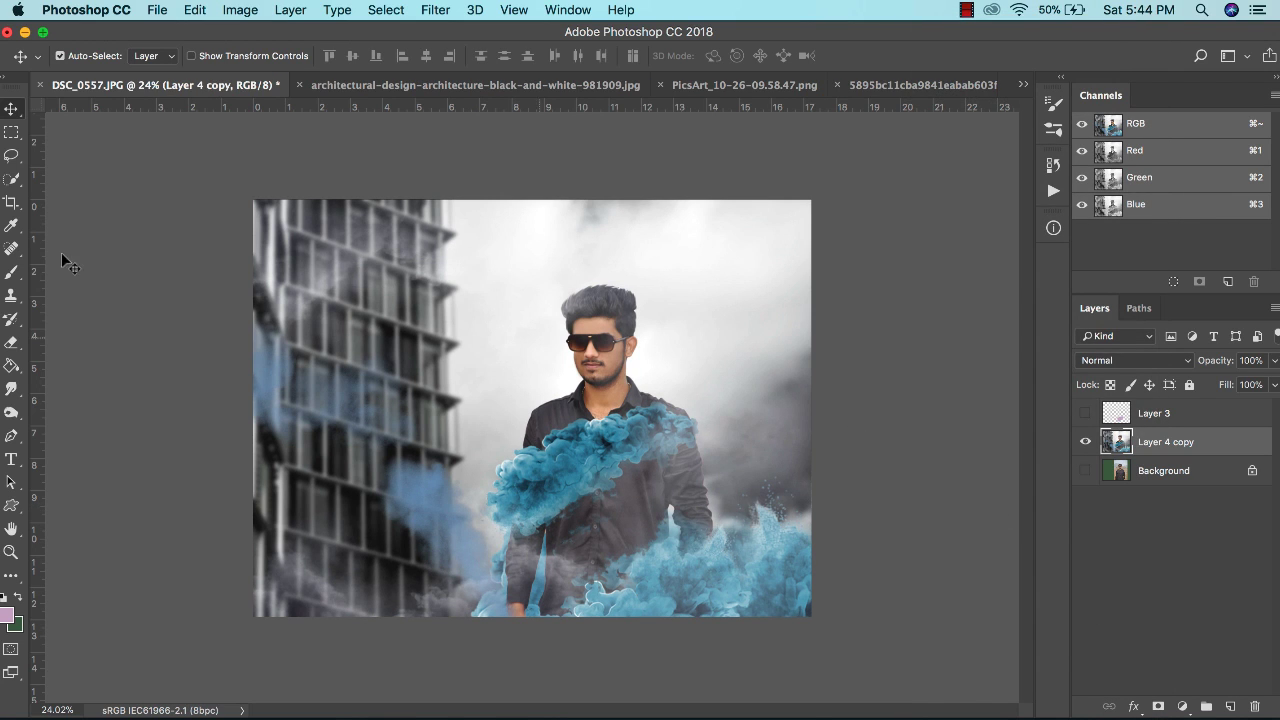
pyautogui.click(10, 204)
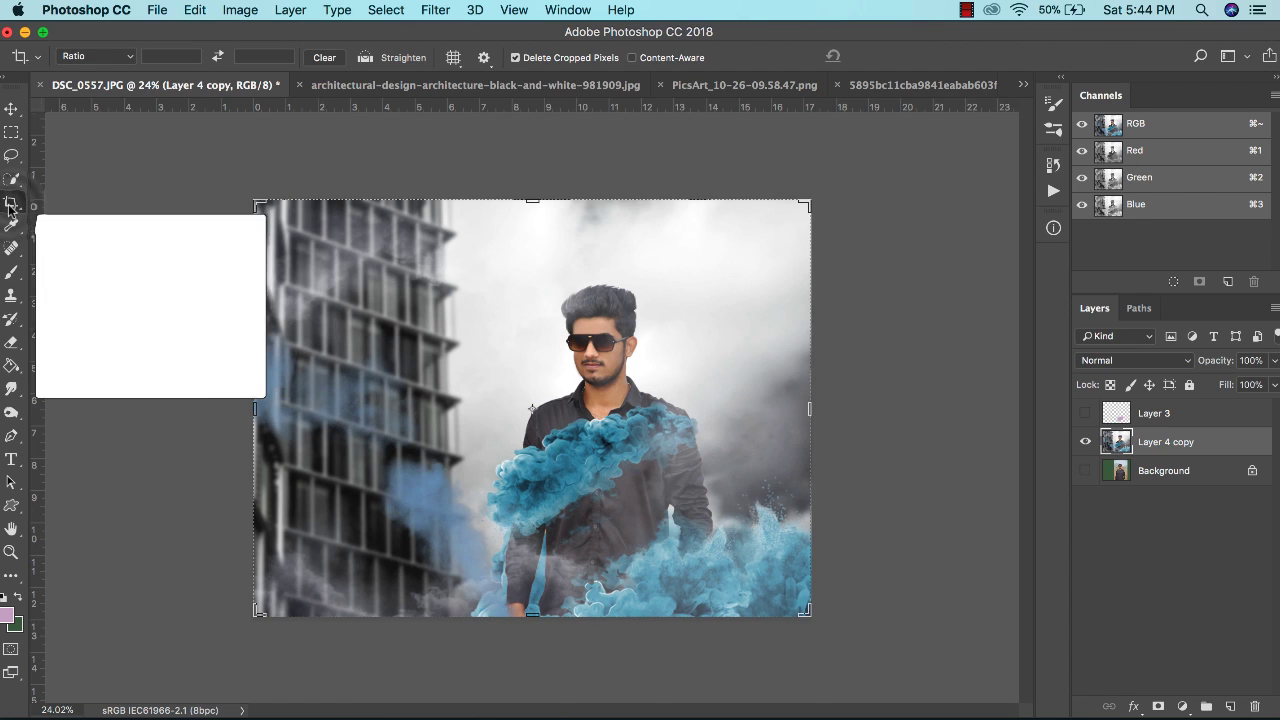
pyautogui.press('Return')
pyautogui.press('Return')
pyautogui.press('v')
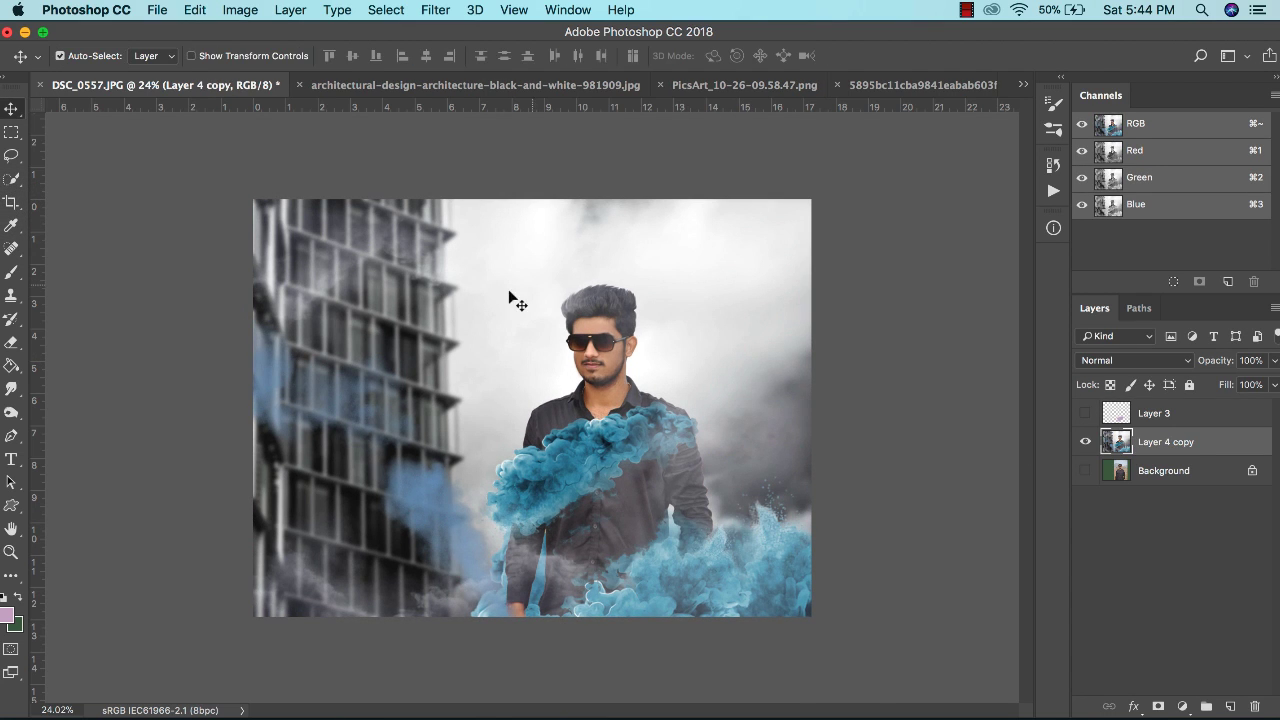
# - Delete the hidden Layer 3
pyautogui.press('super+0')
pyautogui.click(1161, 418)
pyautogui.press('Delete')
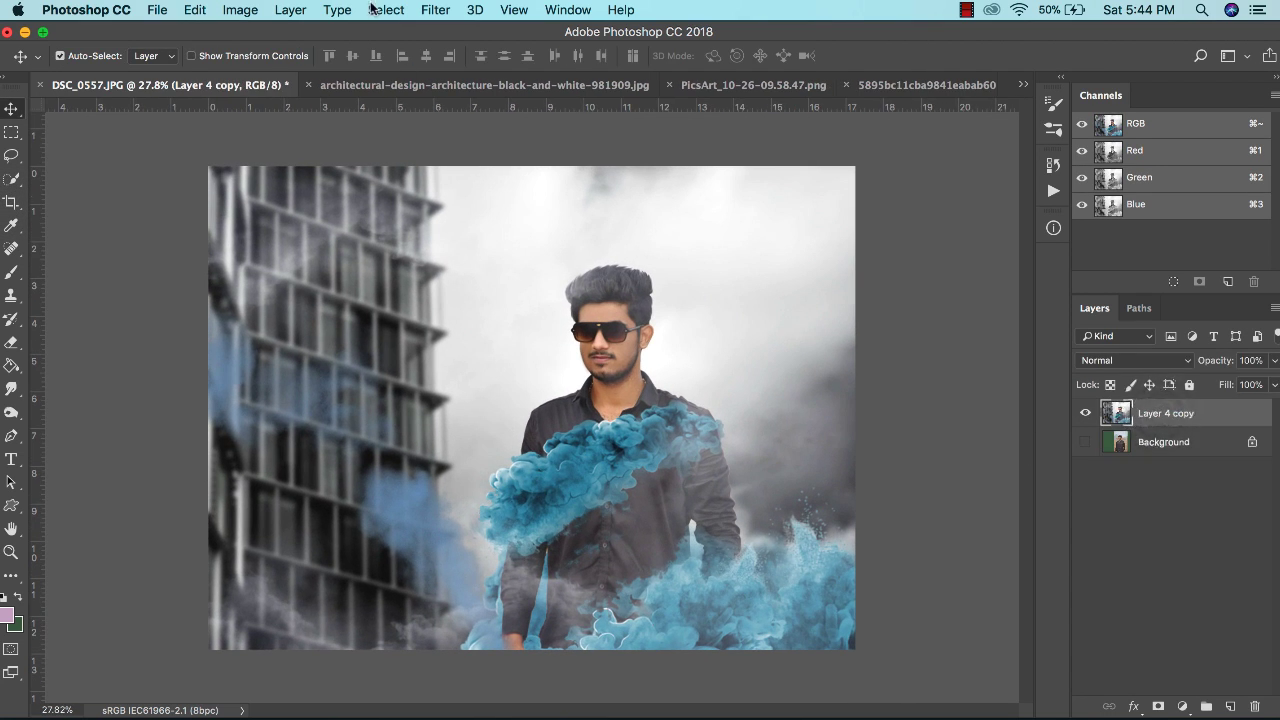
# - Open the Camera Raw Filter on the merged layer and set Temperature to -8
pyautogui.click(436, 9)
pyautogui.click(455, 121)
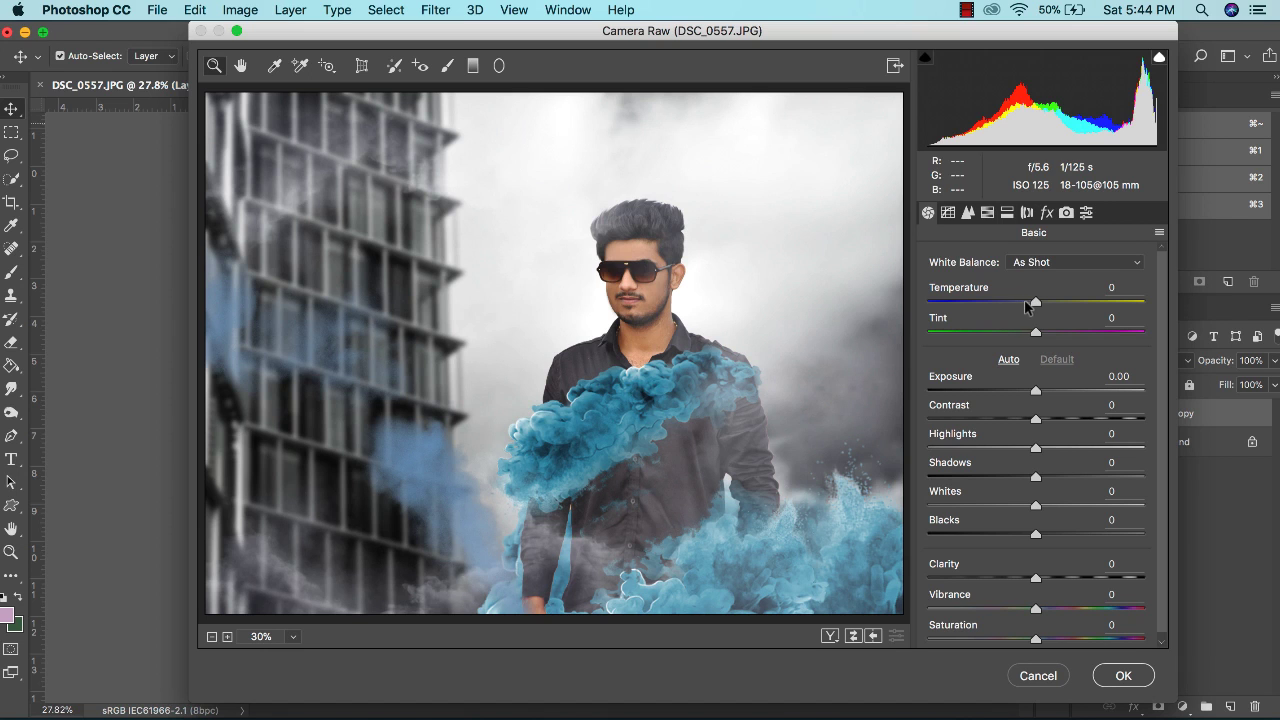
pyautogui.click(1025, 301)
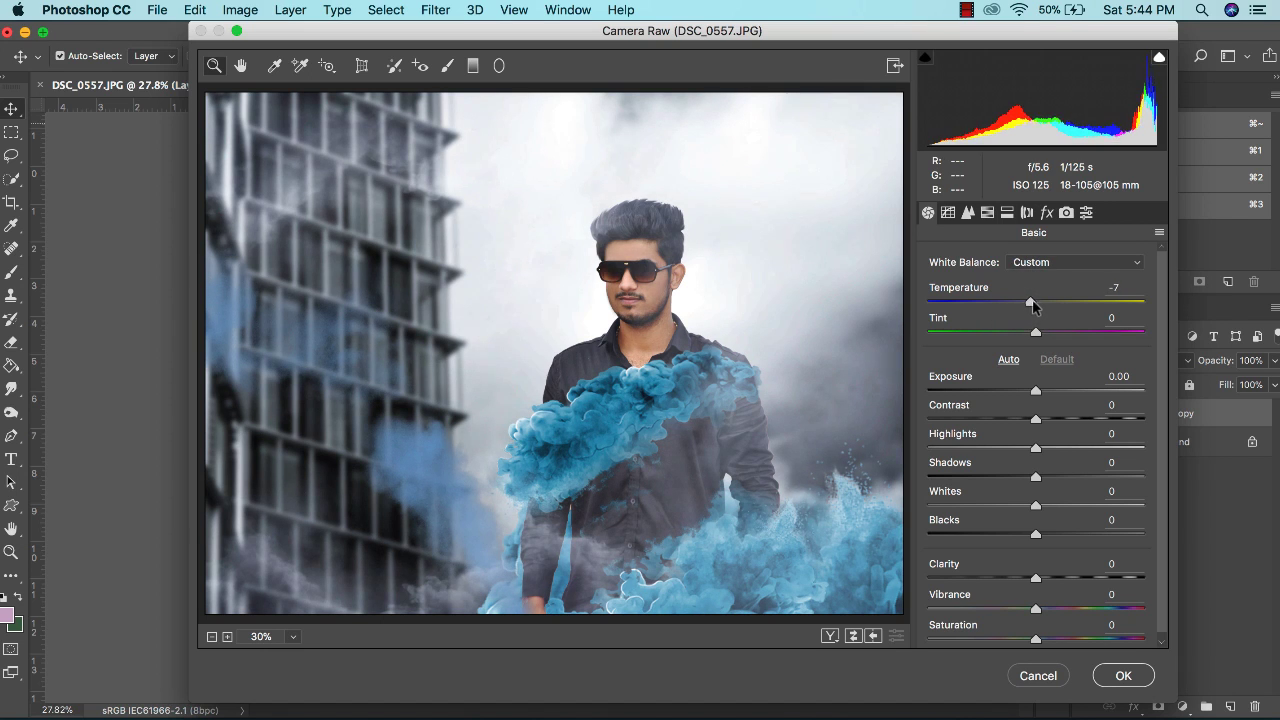
pyautogui.moveTo(1032, 301)
pyautogui.mouseDown()
pyautogui.moveTo(1044, 303)
pyautogui.moveTo(1029, 304)
pyautogui.mouseUp()
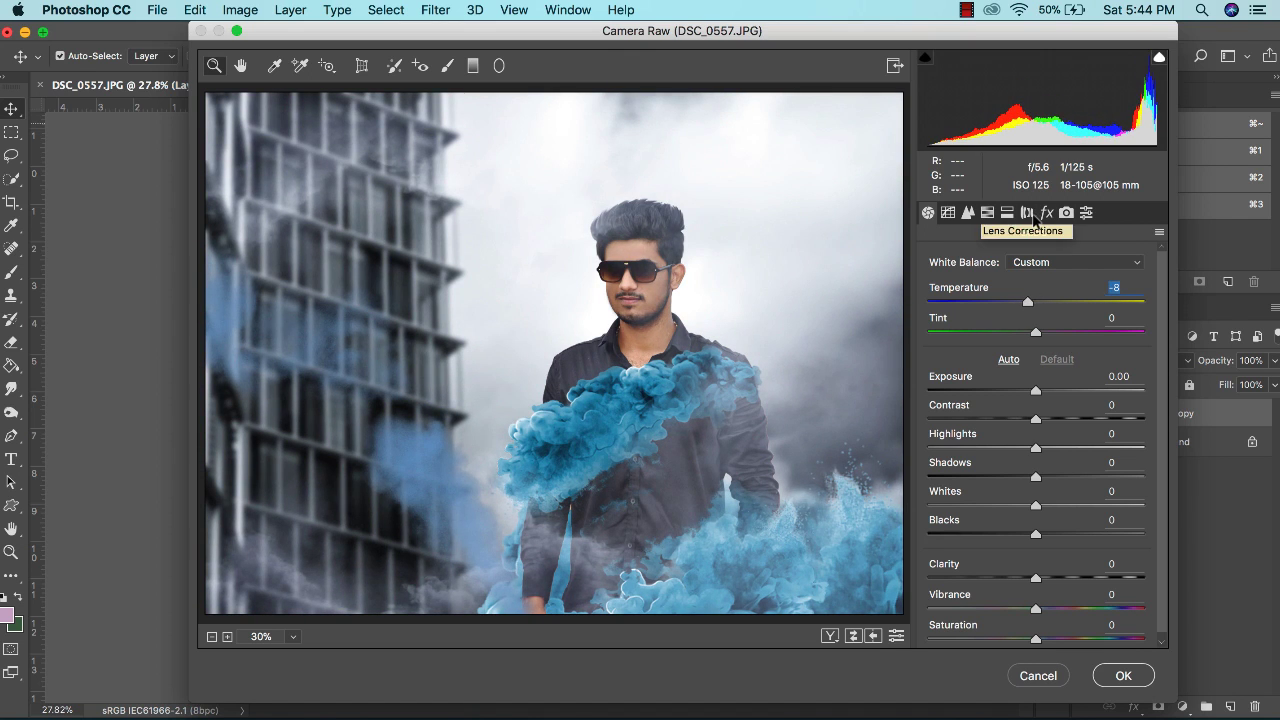
# - Shift the smoke's hue towards teal by setting the Hue of Blues to -23 and Aquas to +23
pyautogui.click(987, 212)
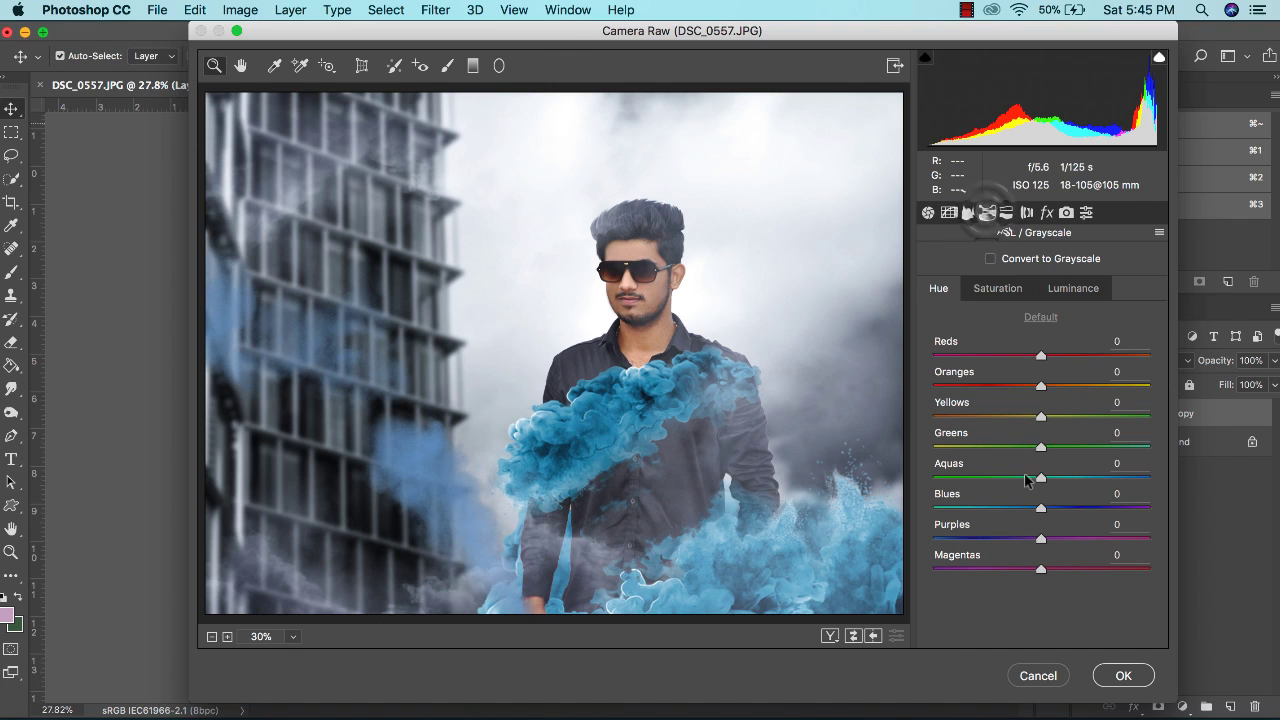
pyautogui.moveTo(1039, 509); pyautogui.dragTo(897, 483)
pyautogui.moveTo(1015, 484); pyautogui.dragTo(1035, 484)
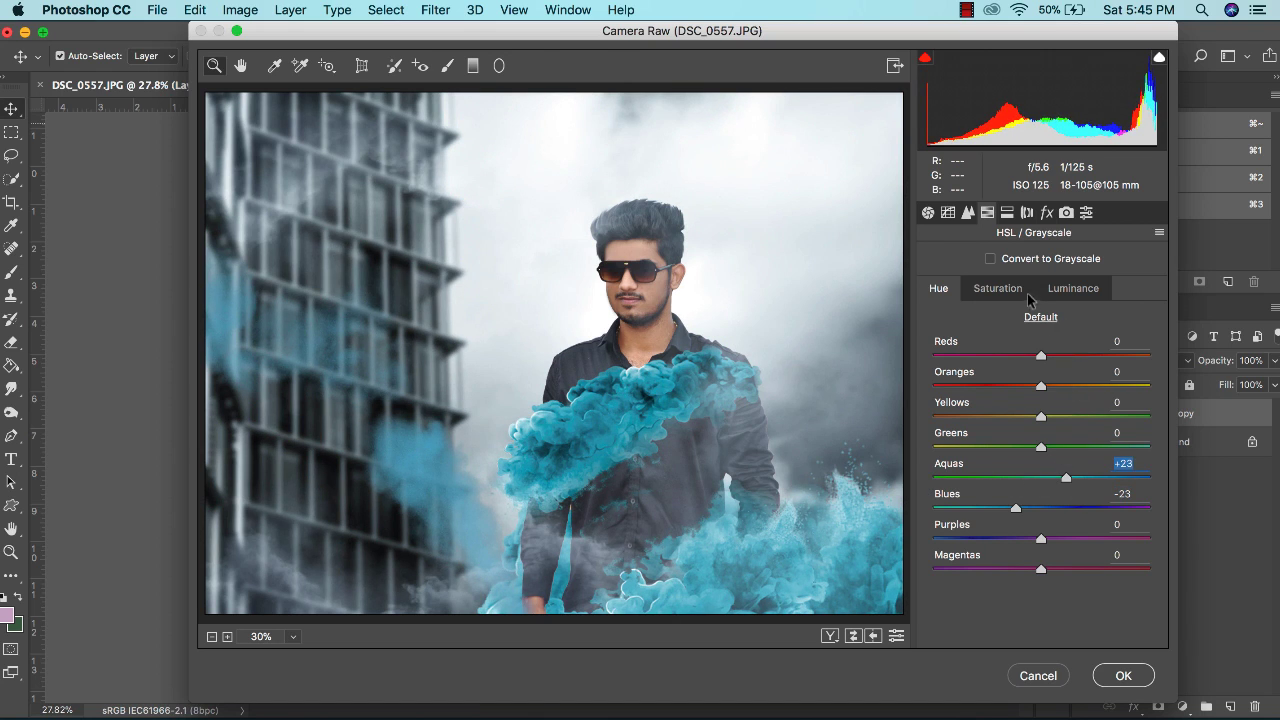
# - Set the Post Crop Vignetting amount to +22 in the Camera Raw effects
pyautogui.click(1030, 214)
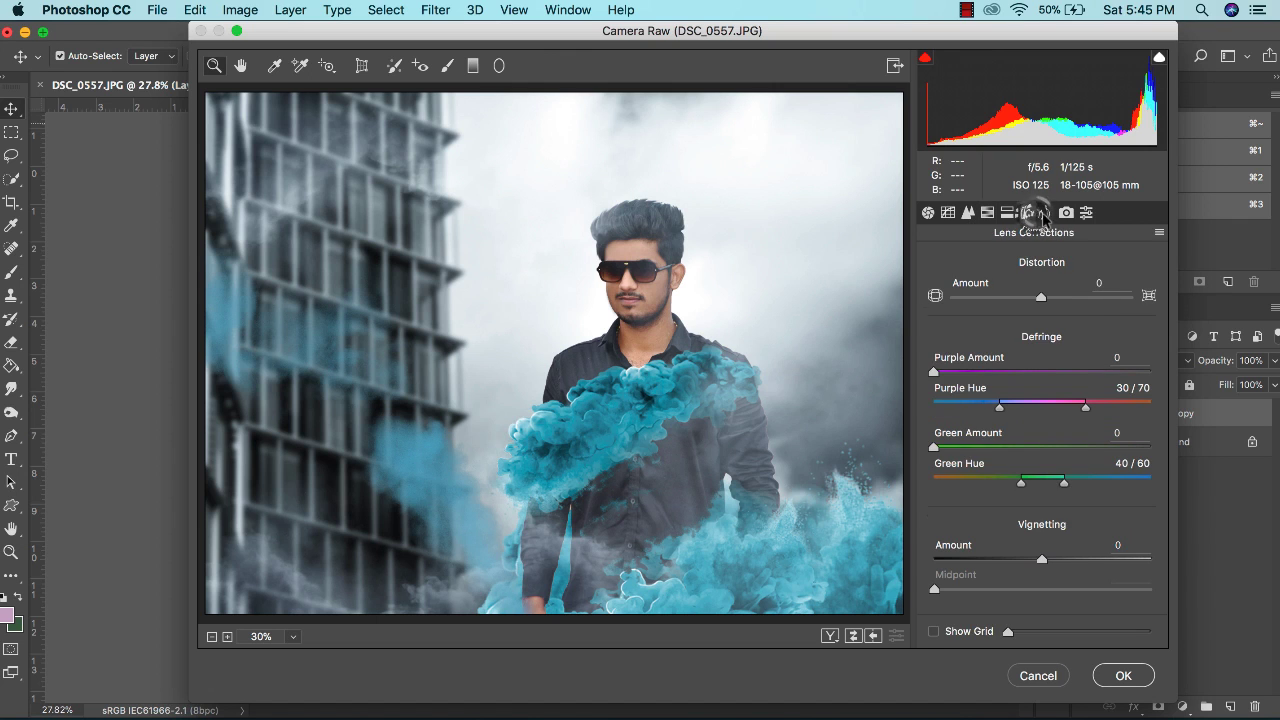
pyautogui.click(1045, 213)
pyautogui.moveTo(1036, 516)
pyautogui.mouseDown()
pyautogui.moveTo(1016, 522)
pyautogui.moveTo(1058, 526)
pyautogui.mouseUp()
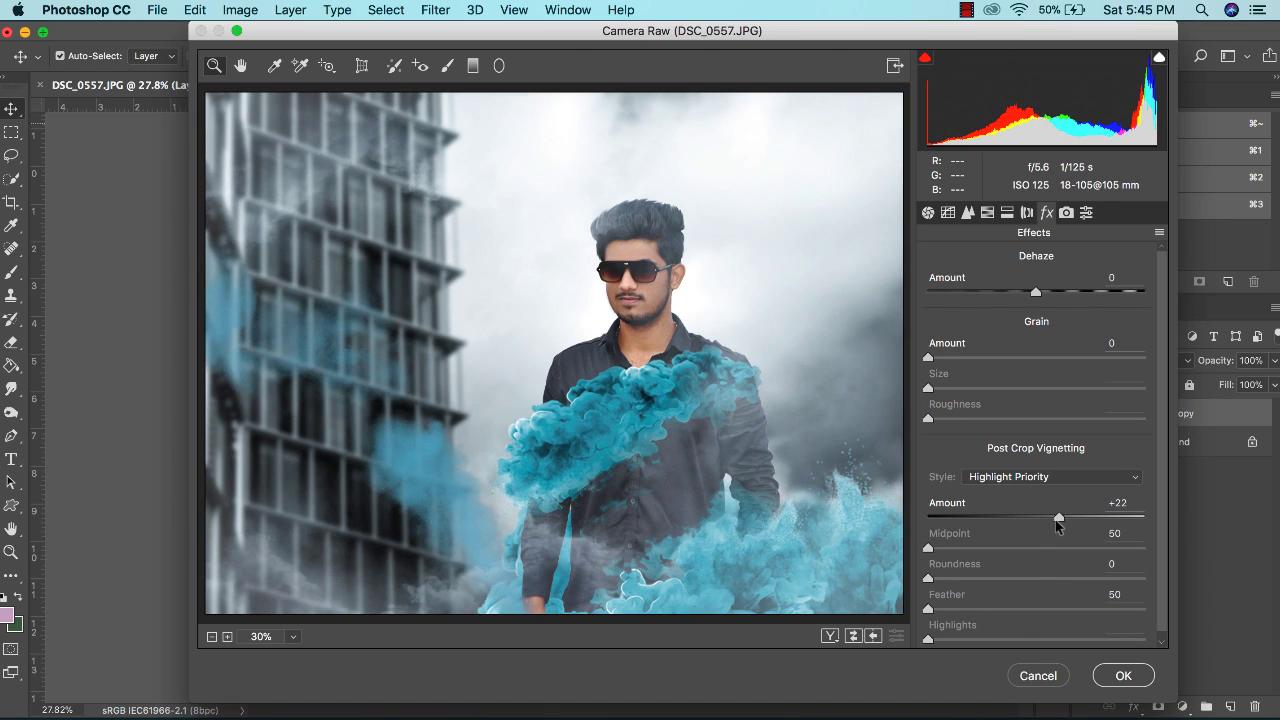
# - Reset the Post Crop Vignetting amount to 0
pyautogui.write('0')
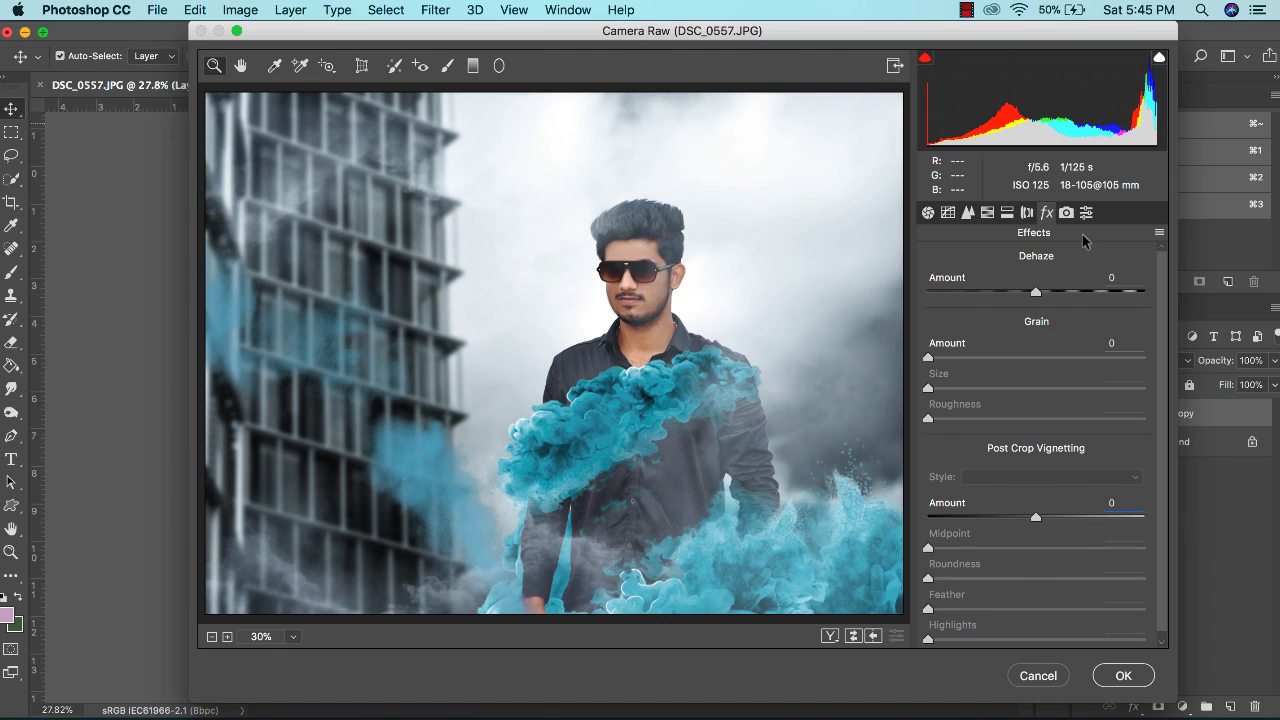
# - In the Basic adjustments, set Highlights to -19, Whites to -59 and Contrast to +28
pyautogui.click(1008, 213)
pyautogui.click(988, 213)
pyautogui.click(968, 213)
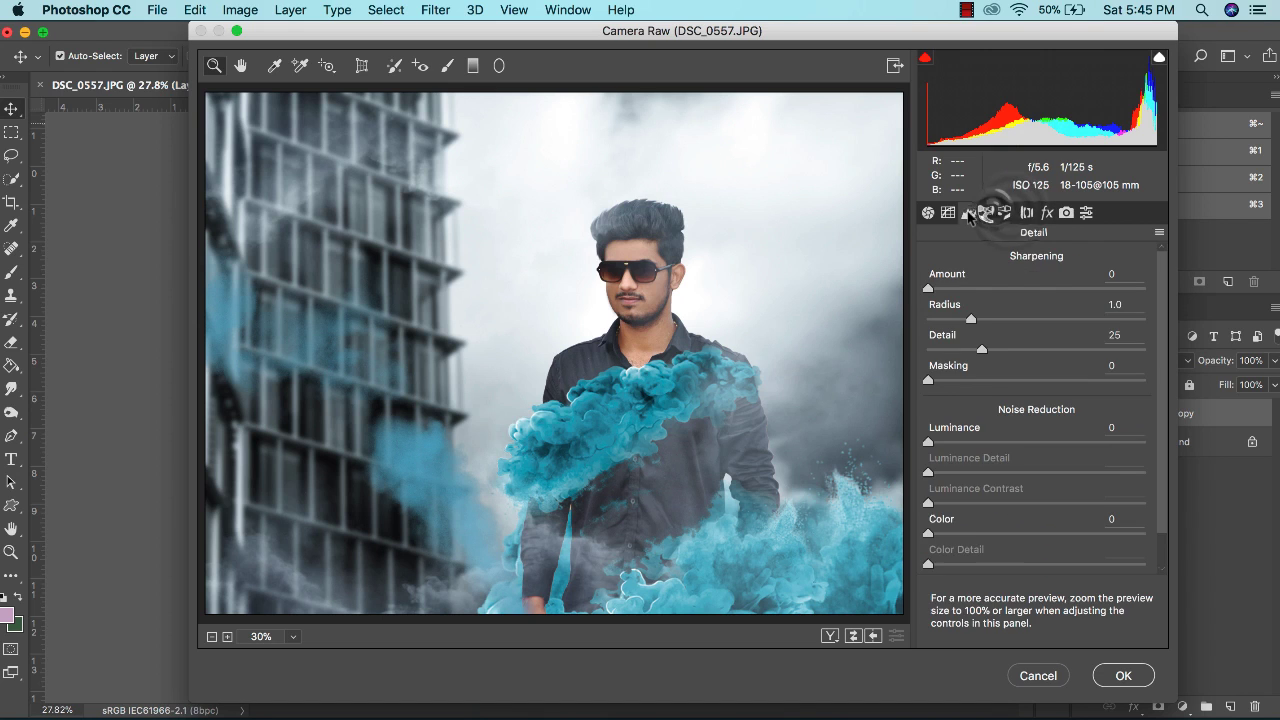
pyautogui.click(949, 214)
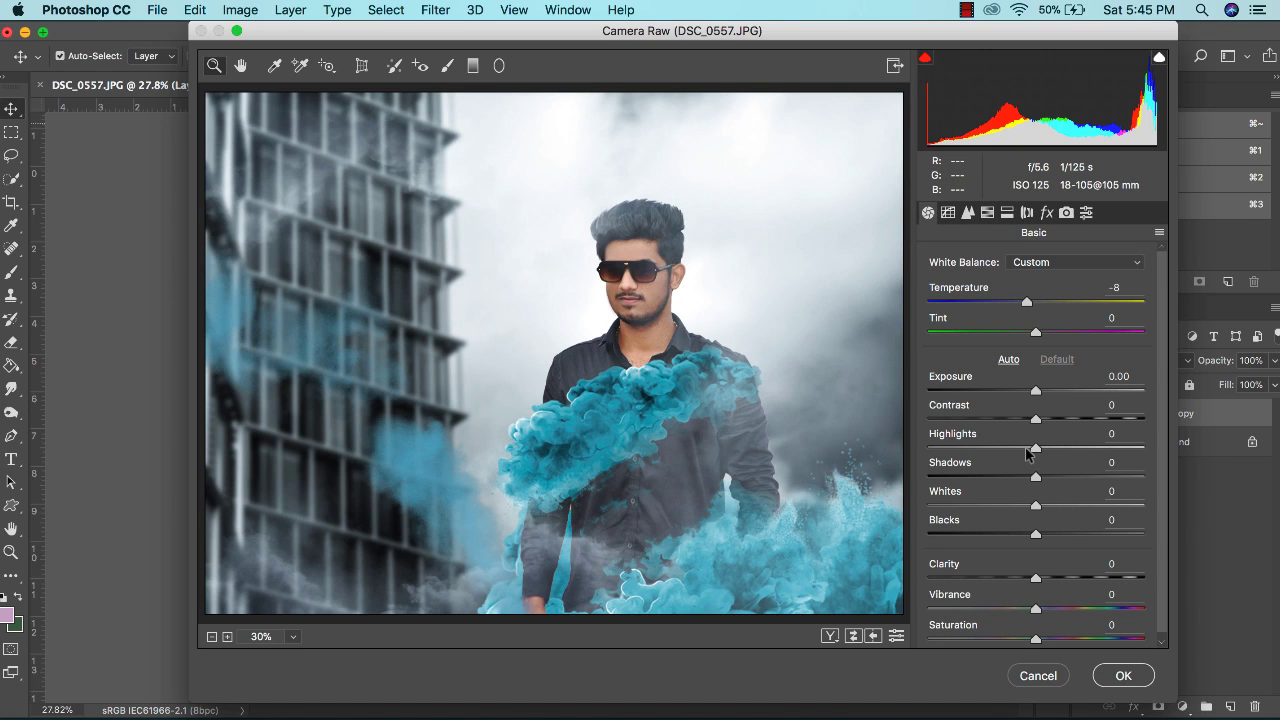
pyautogui.moveTo(1027, 452); pyautogui.dragTo(1039, 457)
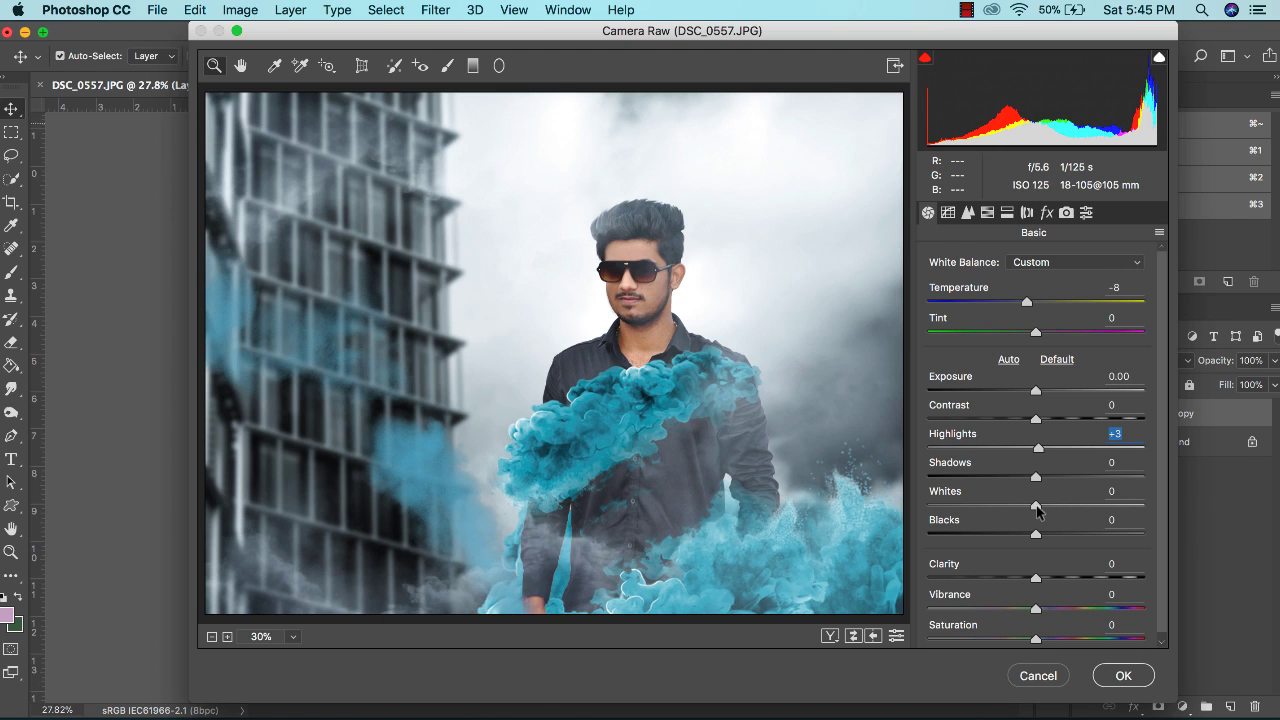
pyautogui.moveTo(1043, 510); pyautogui.dragTo(972, 512)
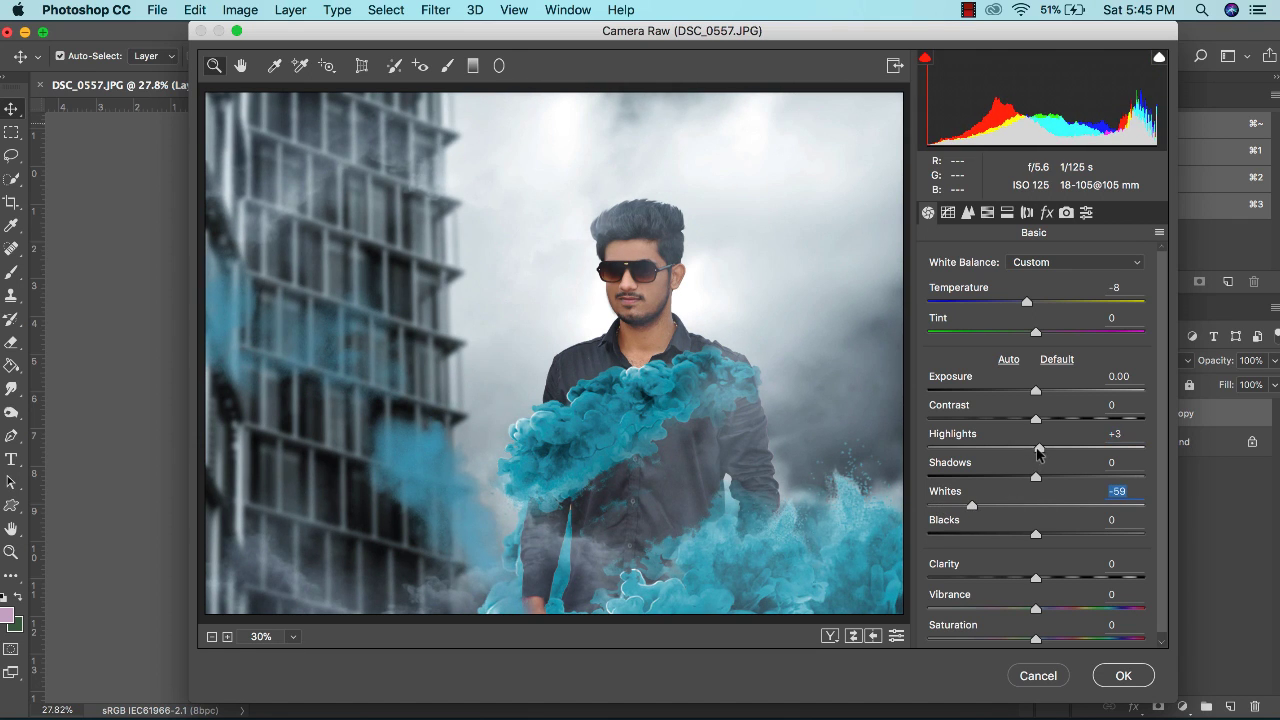
pyautogui.moveTo(1038, 450); pyautogui.dragTo(1012, 455)
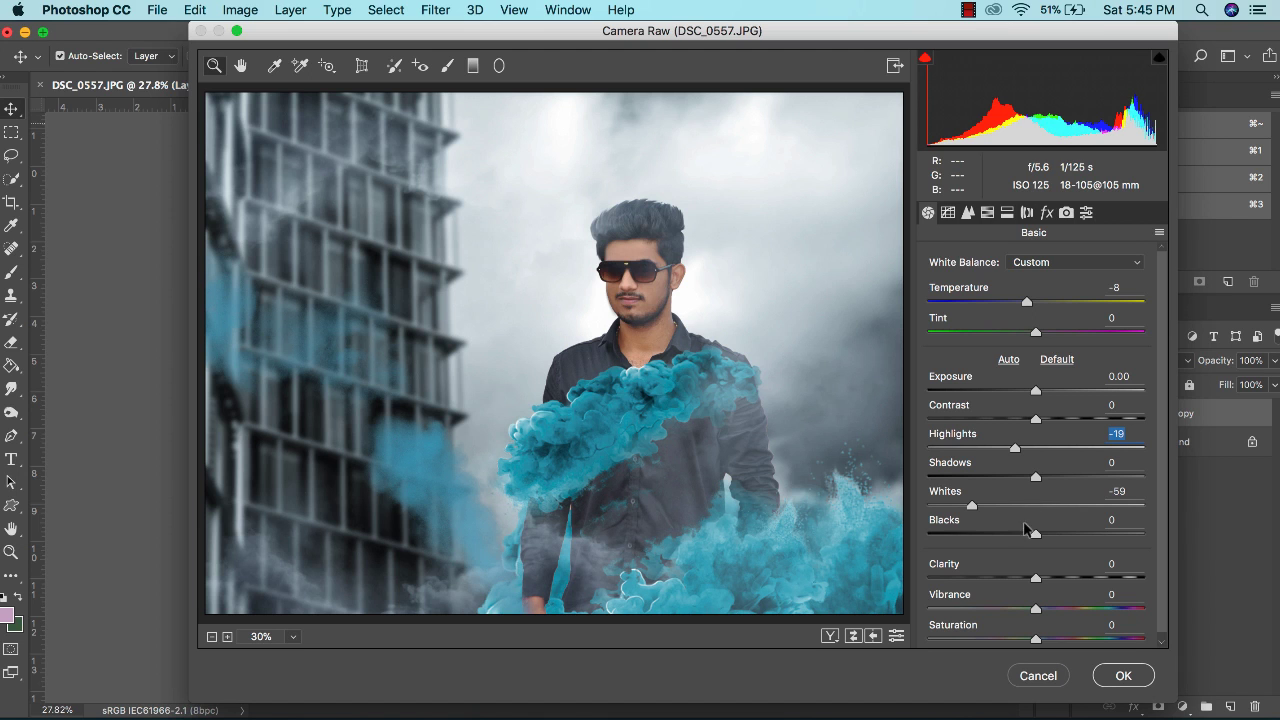
pyautogui.moveTo(1034, 535)
pyautogui.mouseDown()
pyautogui.moveTo(996, 537)
pyautogui.moveTo(1085, 535)
pyautogui.moveTo(1036, 538)
pyautogui.mouseUp()
pyautogui.moveTo(1026, 424); pyautogui.dragTo(1066, 427)
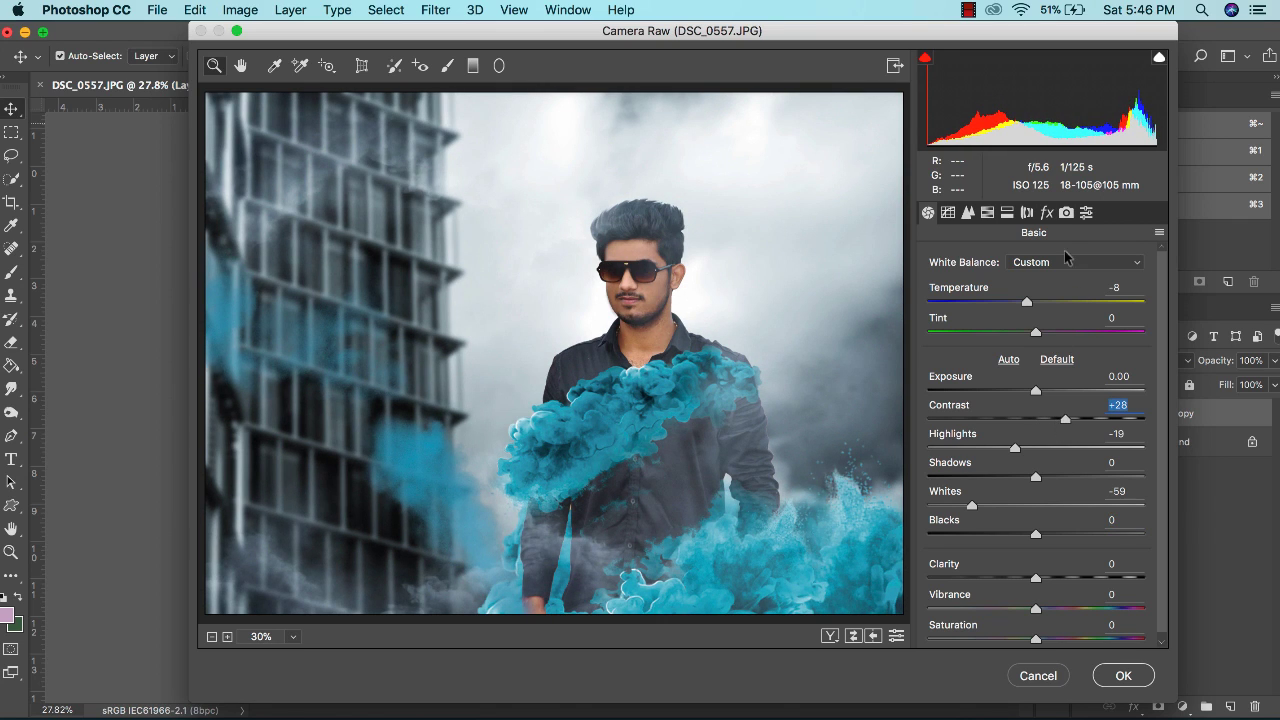
# - Set the Hue of Reds to -2 and shift the Hue of Oranges slightly towards red
pyautogui.click(1086, 213)
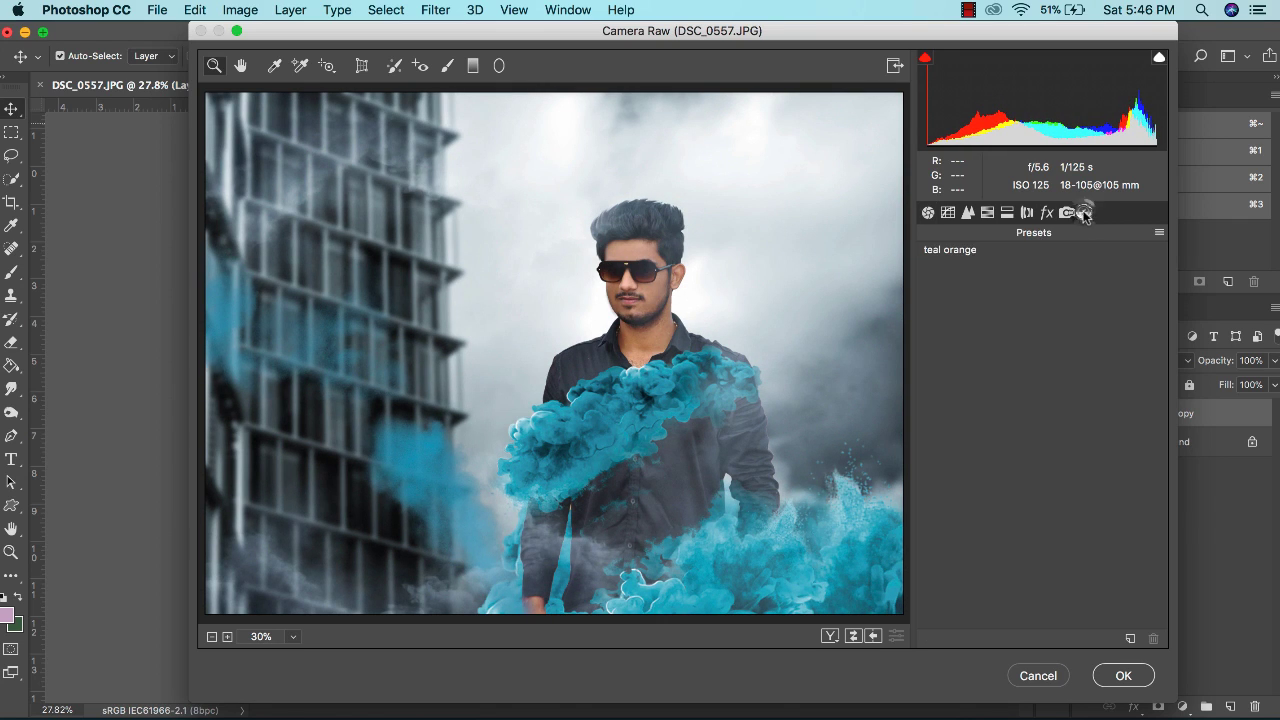
pyautogui.click(1066, 213)
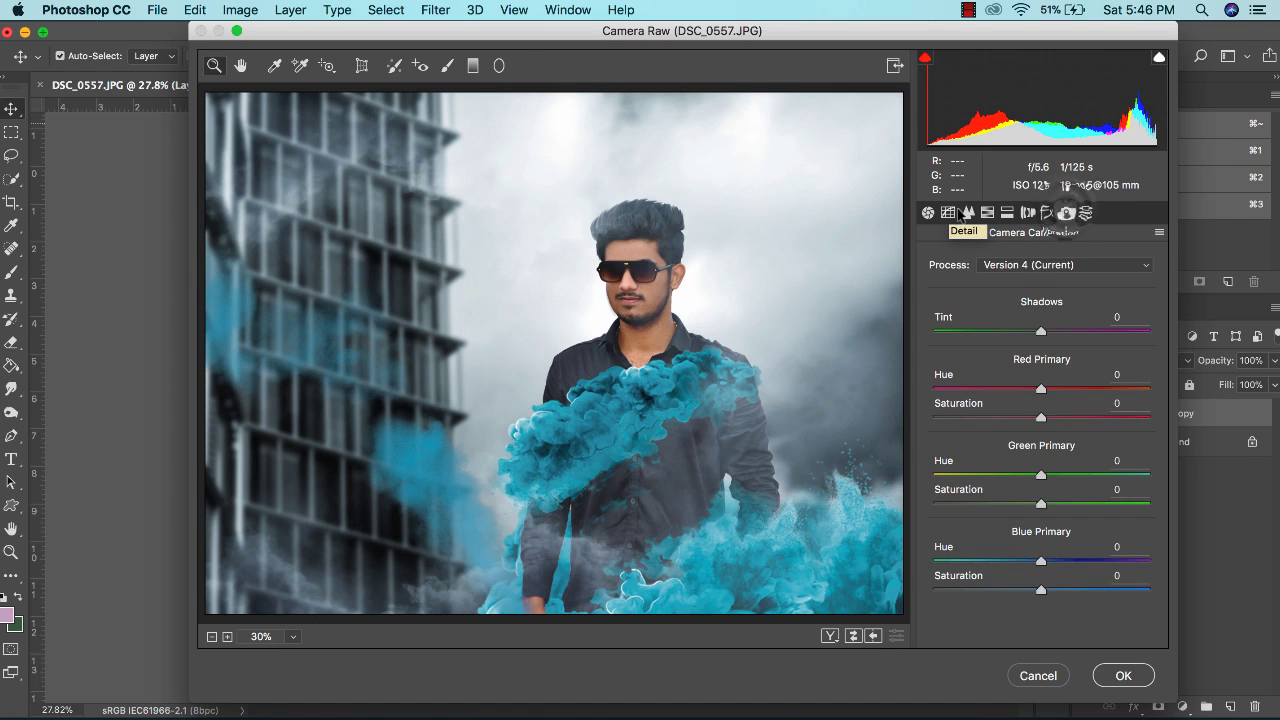
pyautogui.click(968, 212)
pyautogui.click(987, 212)
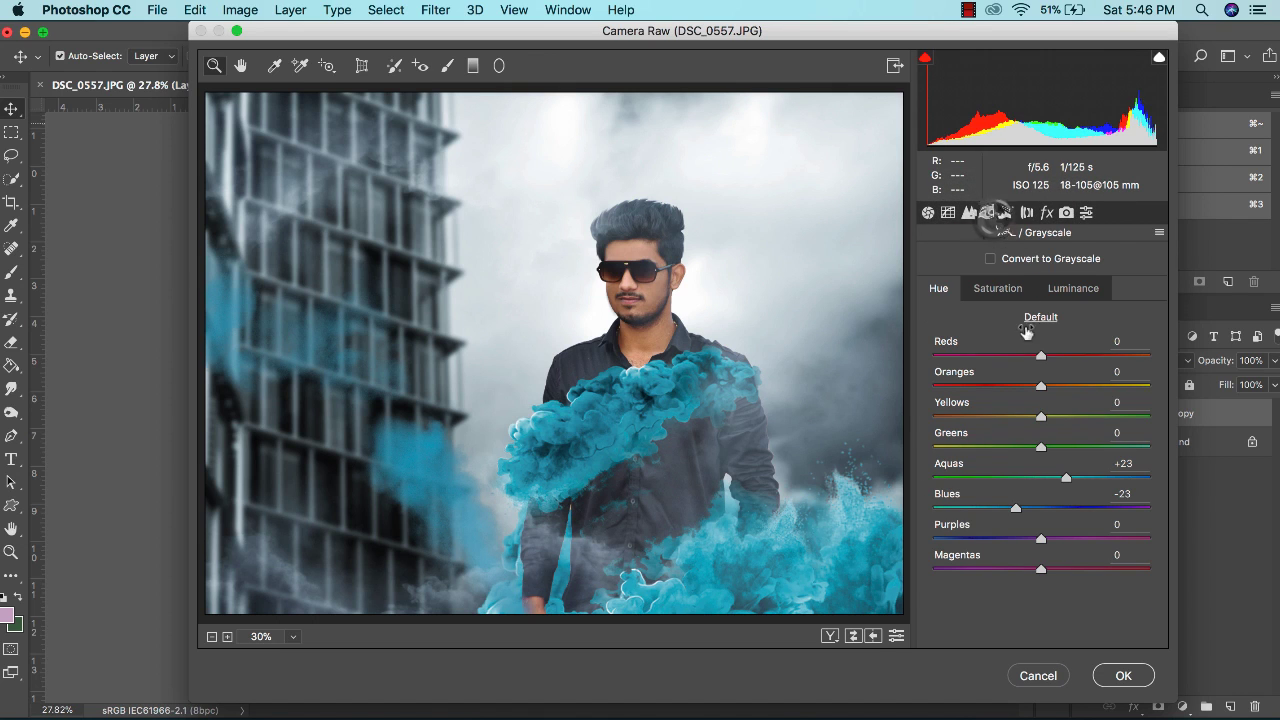
pyautogui.moveTo(1033, 357); pyautogui.dragTo(1031, 393)
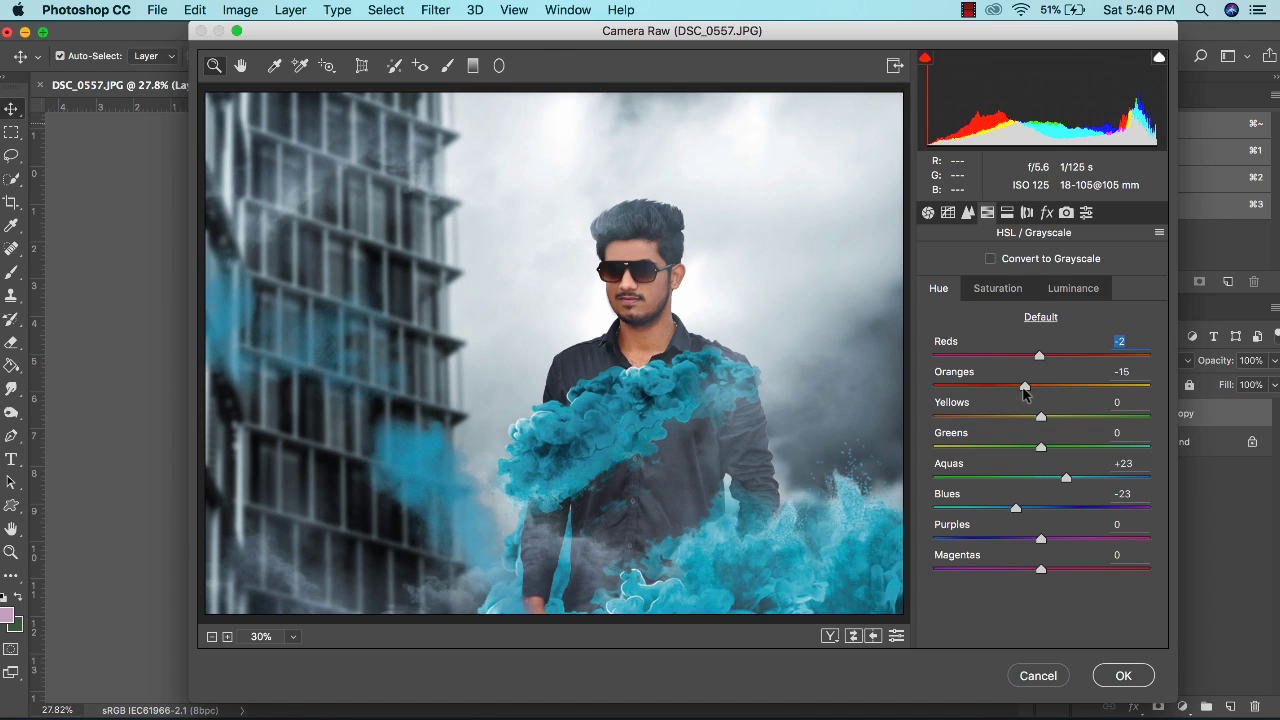
pyautogui.moveTo(1023, 393); pyautogui.dragTo(1028, 393)
# - Fine-tune the Tint in the Basic adjustments and apply the Camera Raw filter to the merged layer
pyautogui.click(950, 213)
pyautogui.click(965, 213)
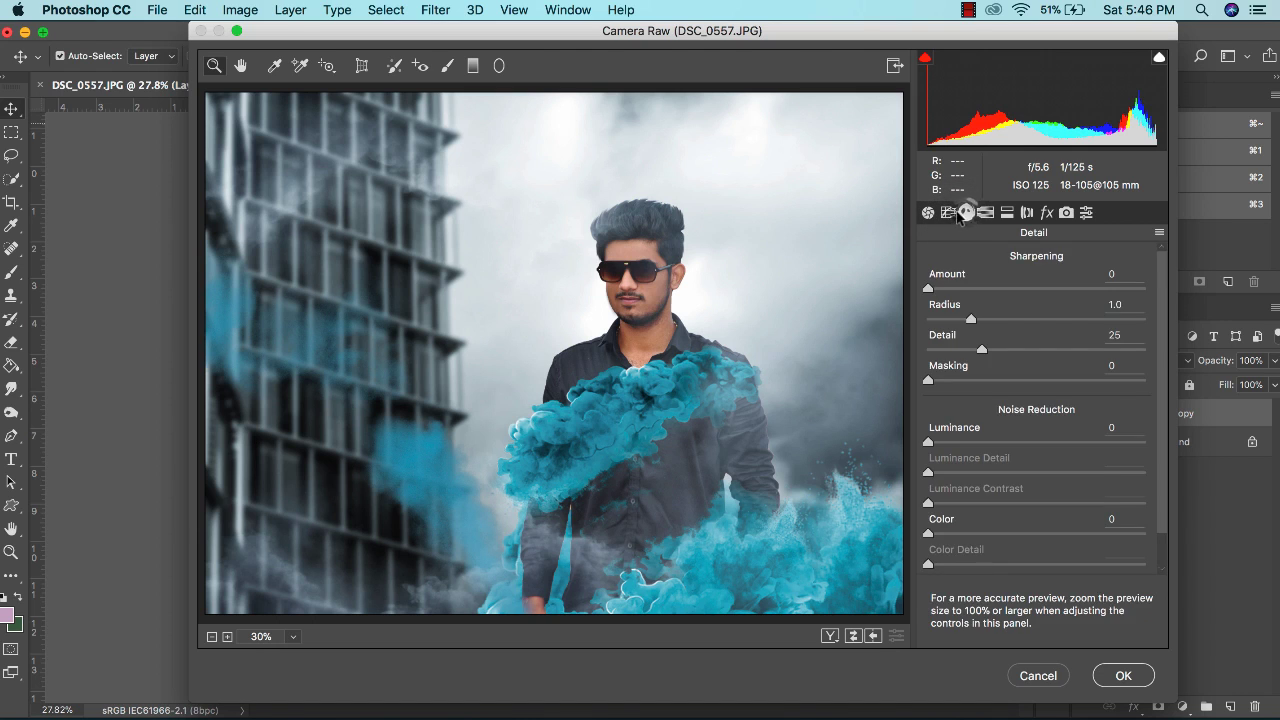
pyautogui.click(950, 213)
pyautogui.click(928, 212)
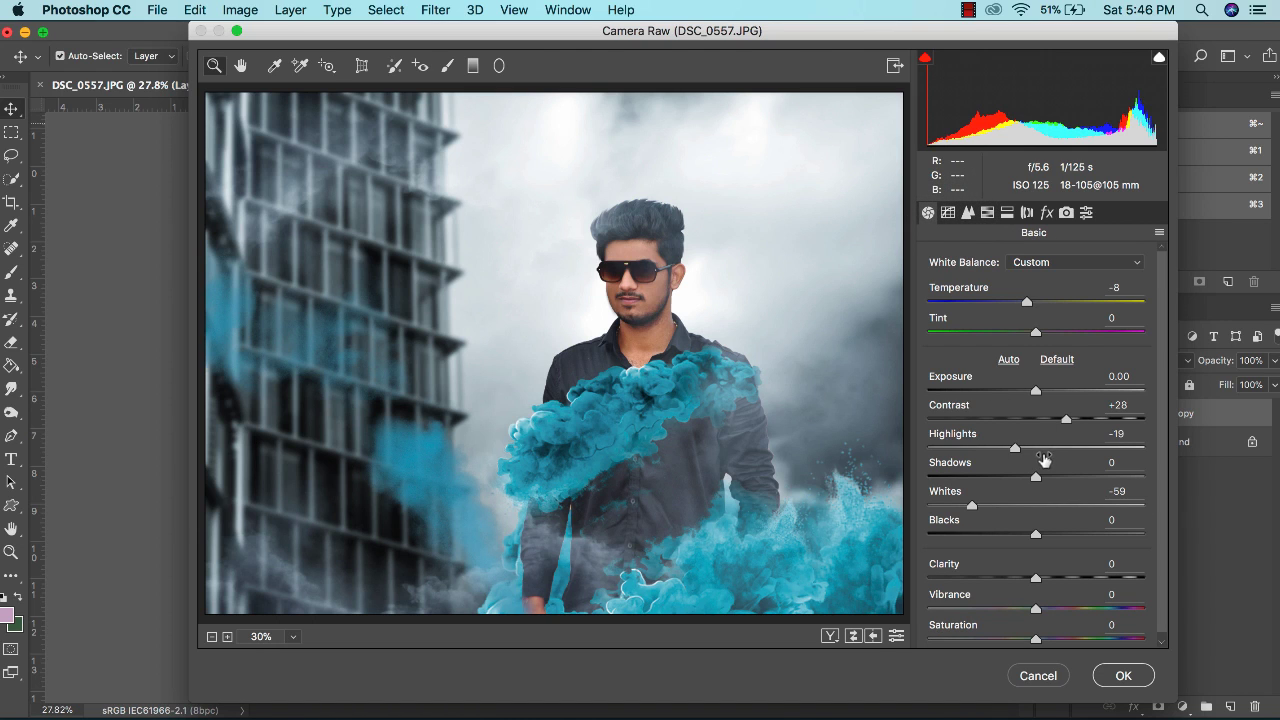
pyautogui.click(1038, 334)
pyautogui.moveTo(1040, 338); pyautogui.dragTo(1045, 341)
pyautogui.click(1123, 676)
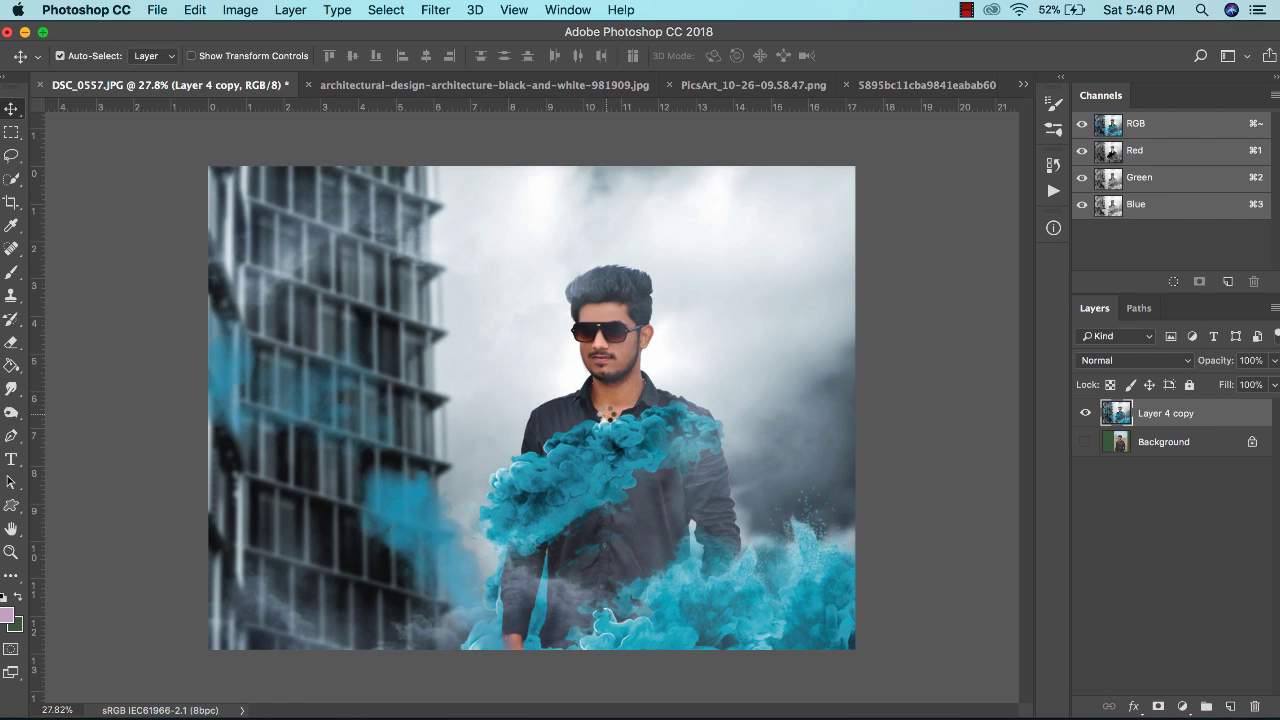
# - Compare the graded Layer 4 copy with the original Background photo by toggling the layer's visibility, leaving the composite shown
pyautogui.scroll(-2, 605, 429)
pyautogui.scroll(2, 605, 429)
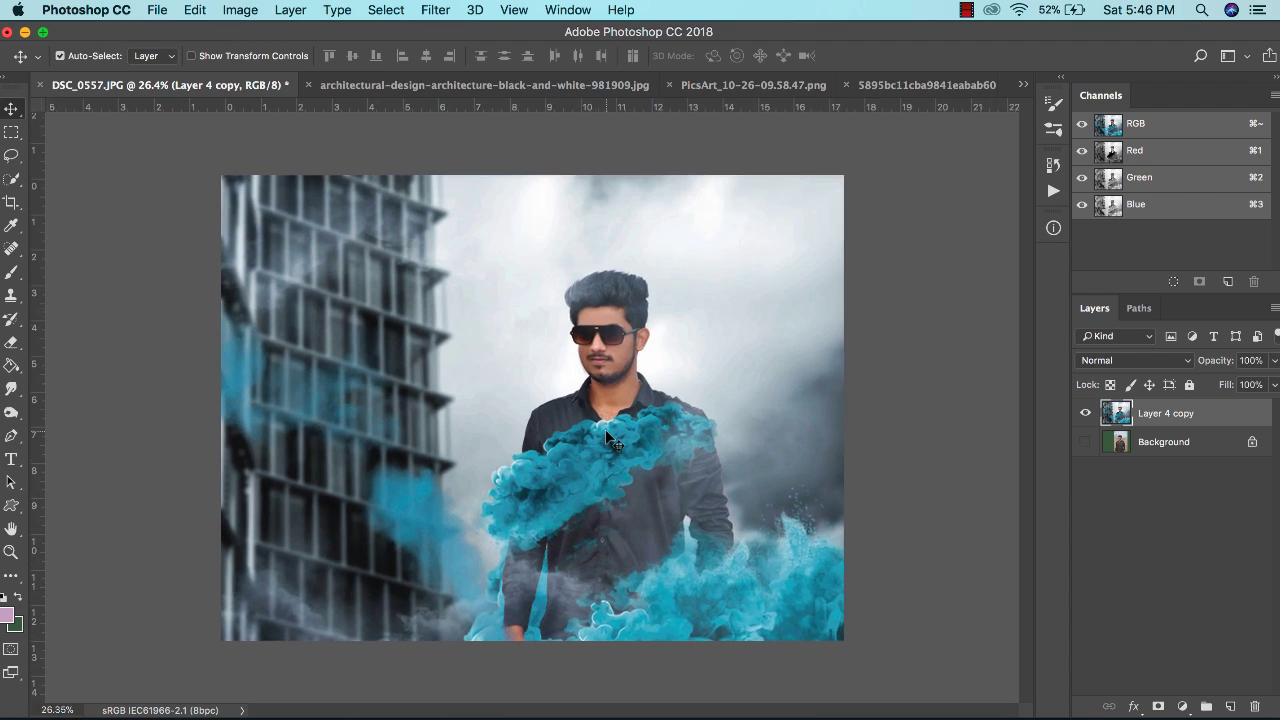
pyautogui.click(1086, 413)
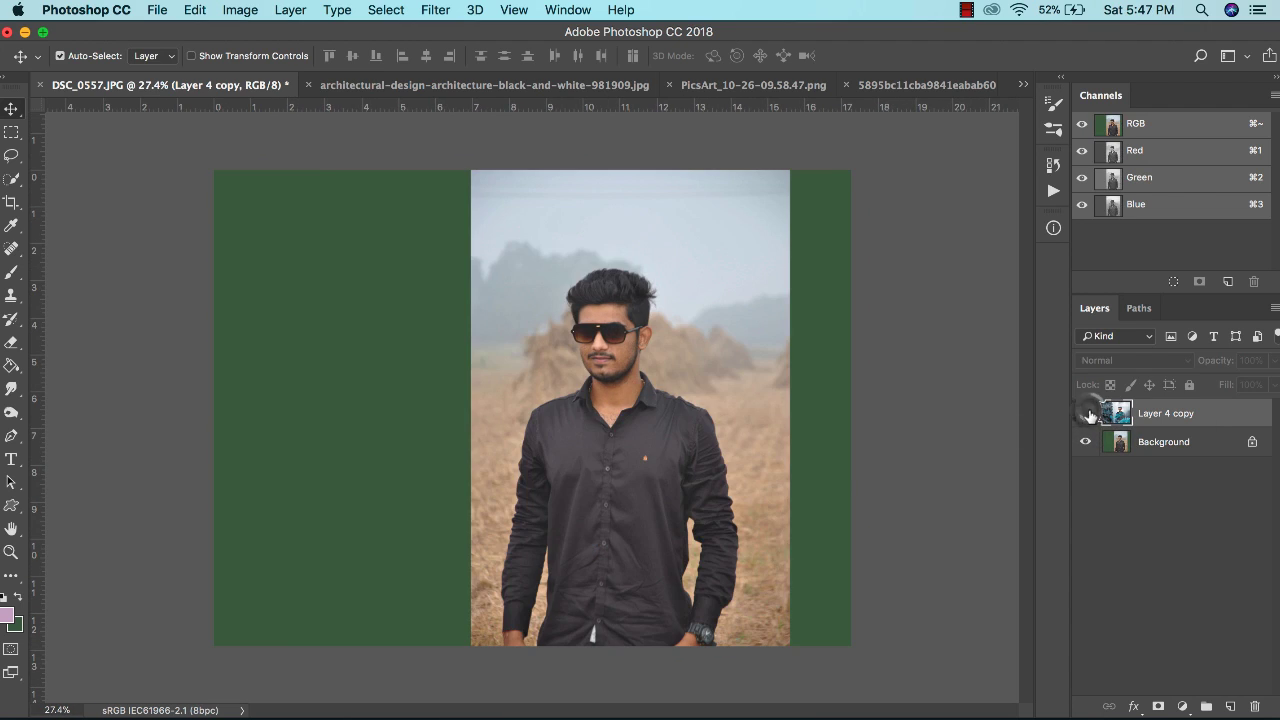
pyautogui.click(1086, 413)
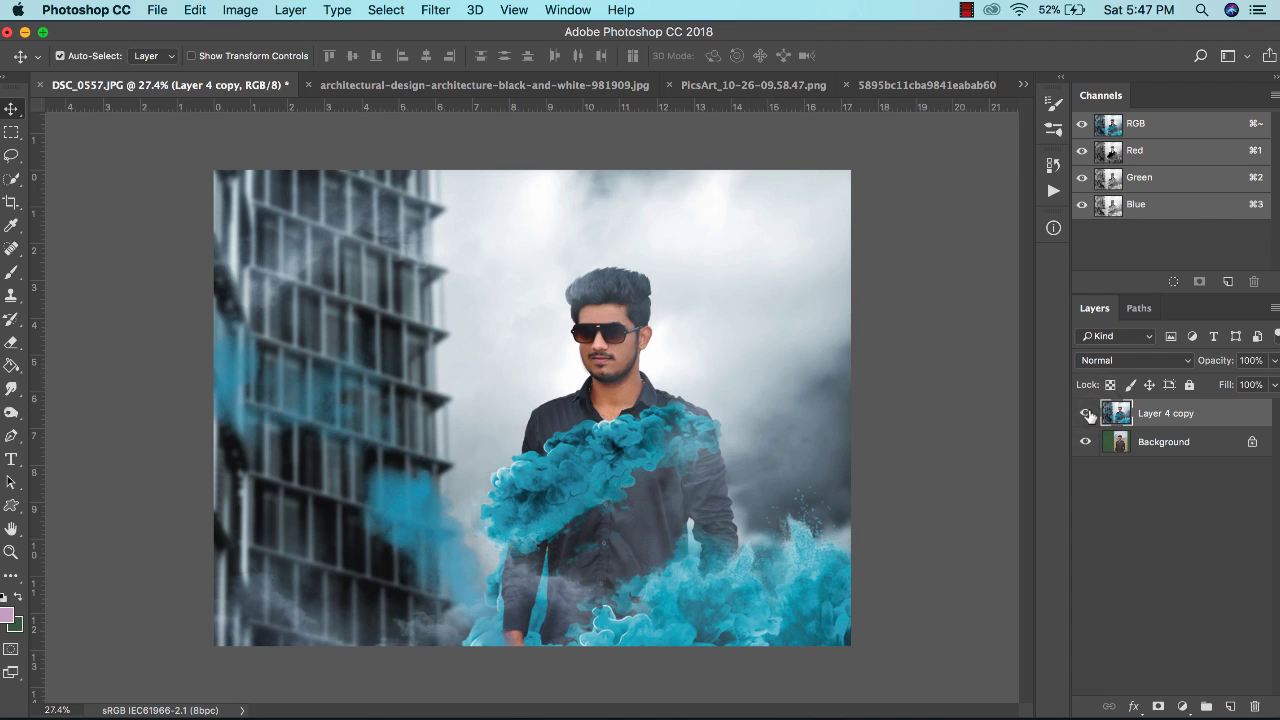
pyautogui.click(1086, 413)
pyautogui.click(1086, 413)
pyautogui.scroll(1, 1089, 414)
pyautogui.click(1086, 413)
pyautogui.click(1086, 413)
pyautogui.click(1086, 413)
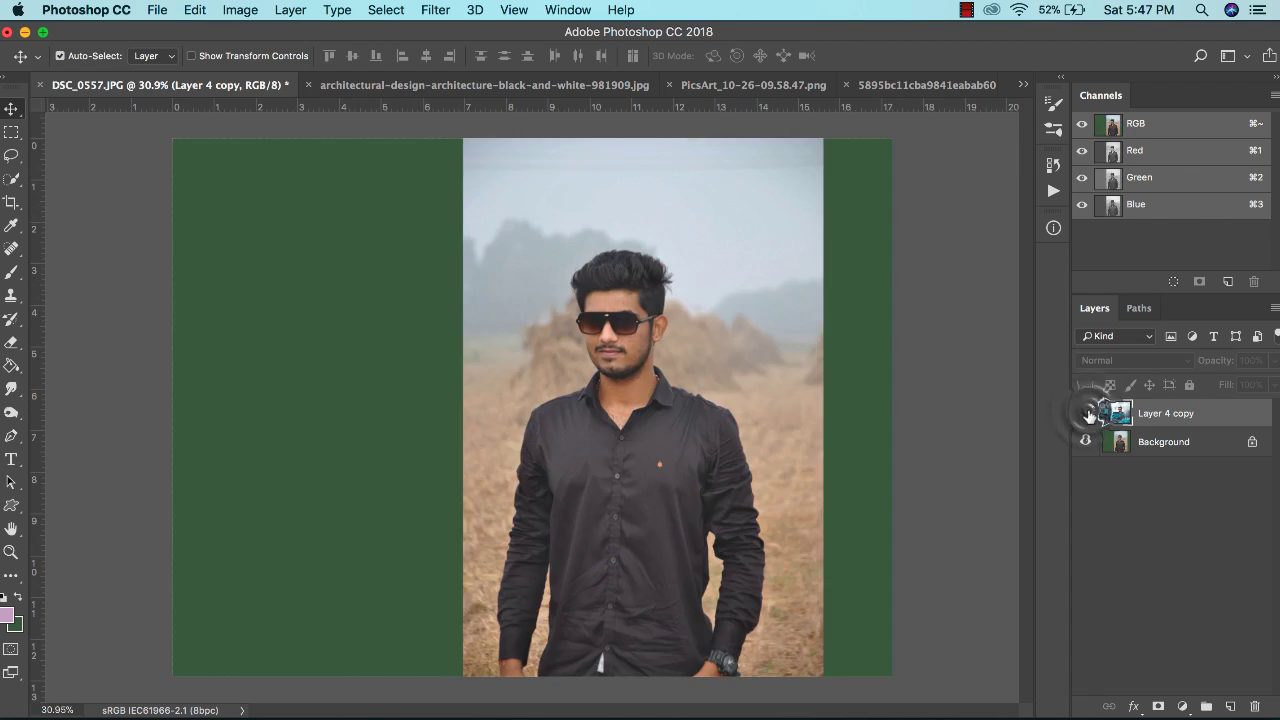
pyautogui.click(1086, 413)
pyautogui.click(967, 10)
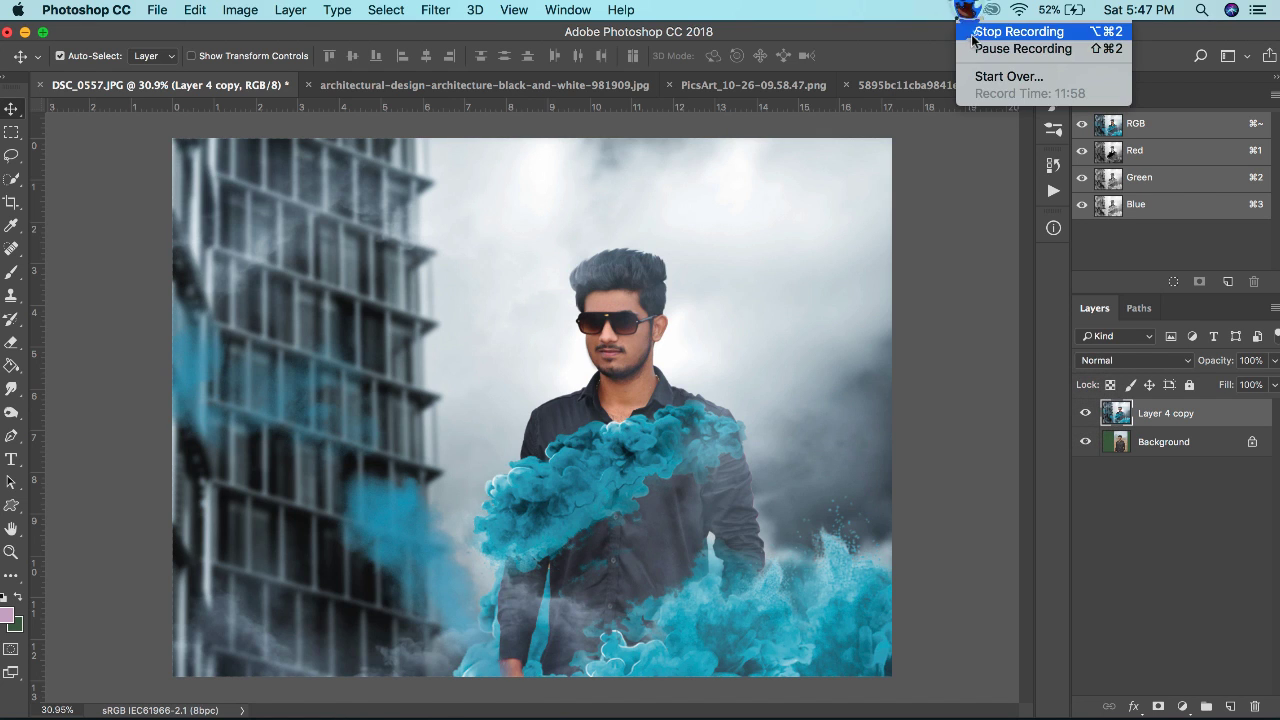